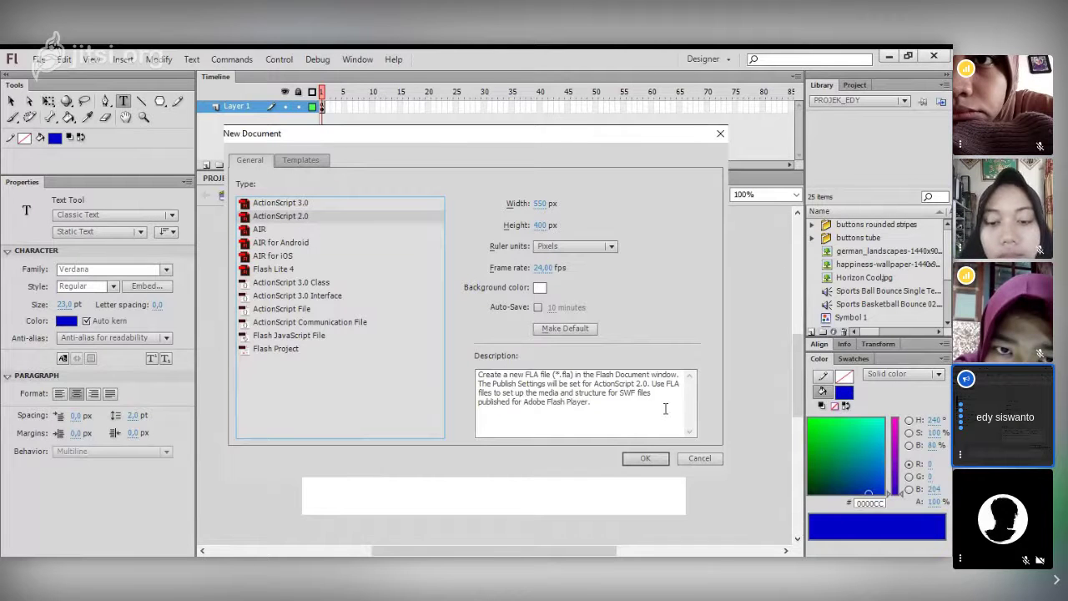
- Create a new ActionScript 2.0 document sized 550 × 400 px
left_click(651, 461)
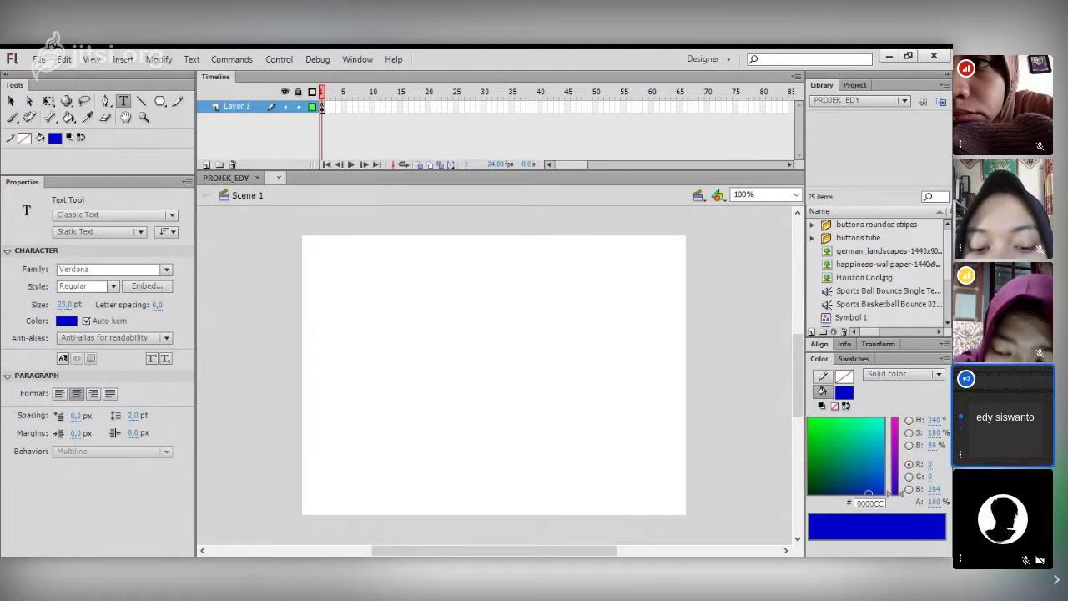
key("ctrl+n")
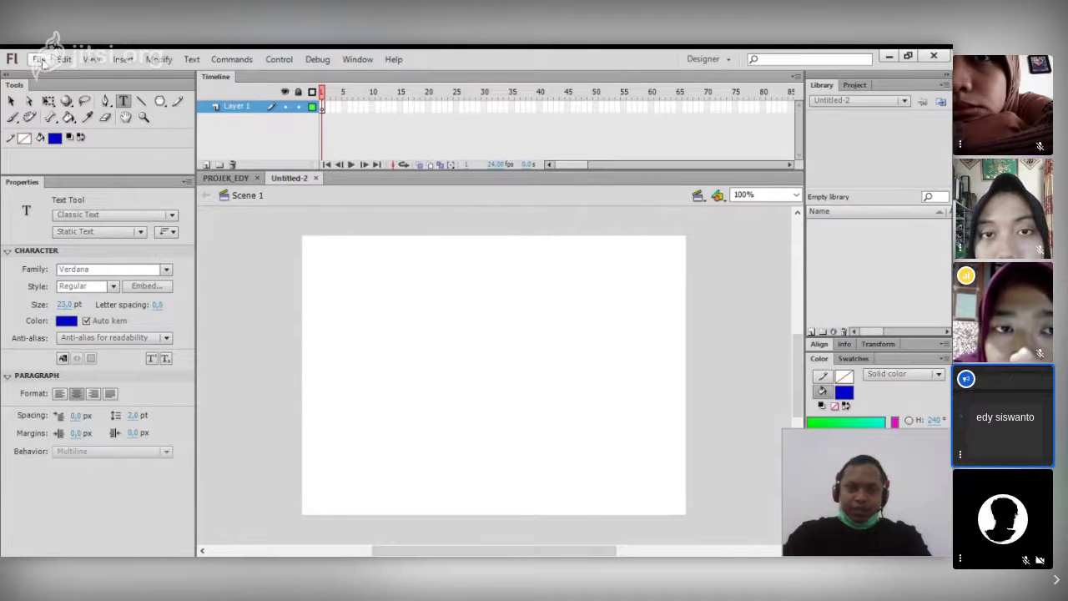
- Import the MangekyouCursor image from the Desktop into the document's library
left_click(40, 60)
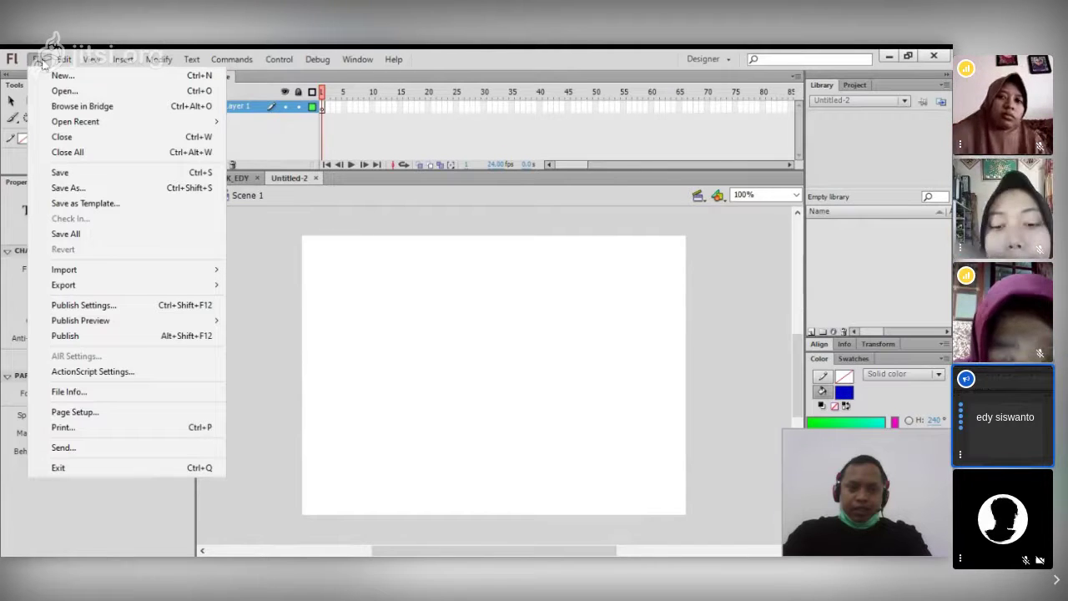
mouse_move(125, 270)
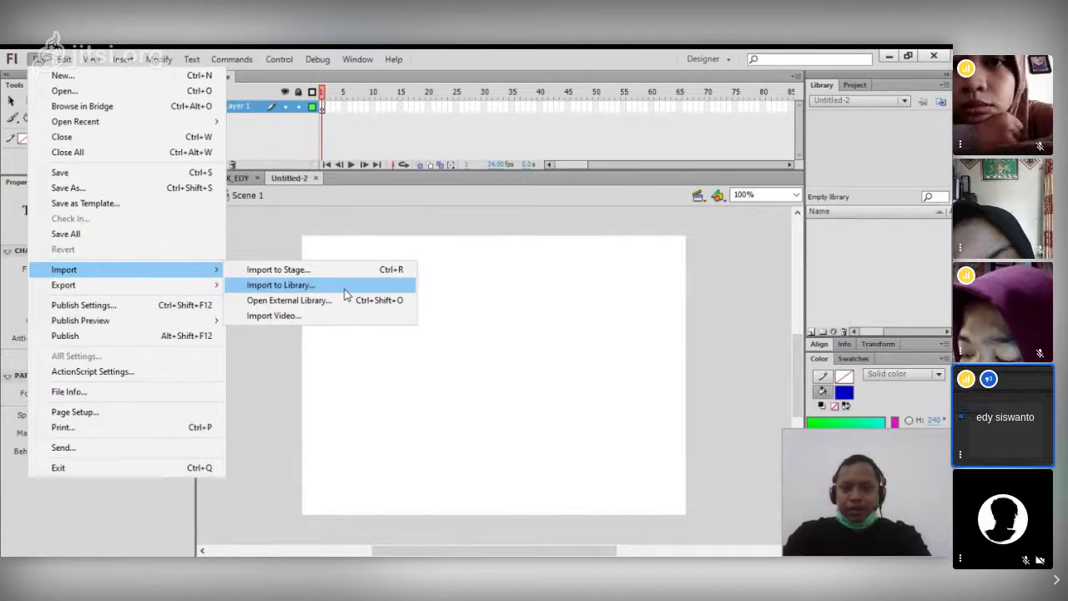
left_click(345, 289)
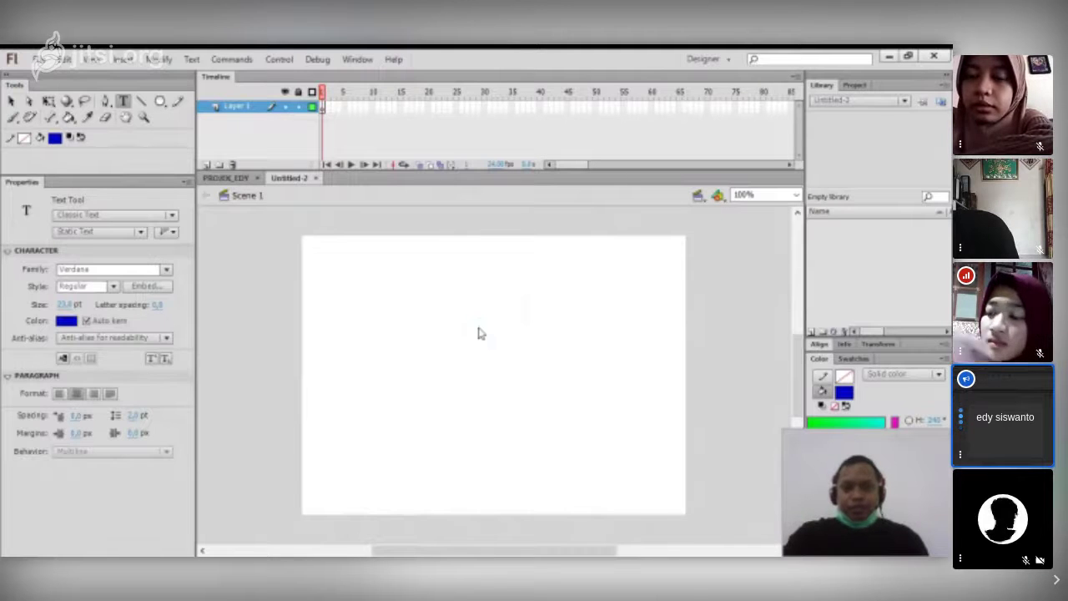
key("ctrl+alt+r")
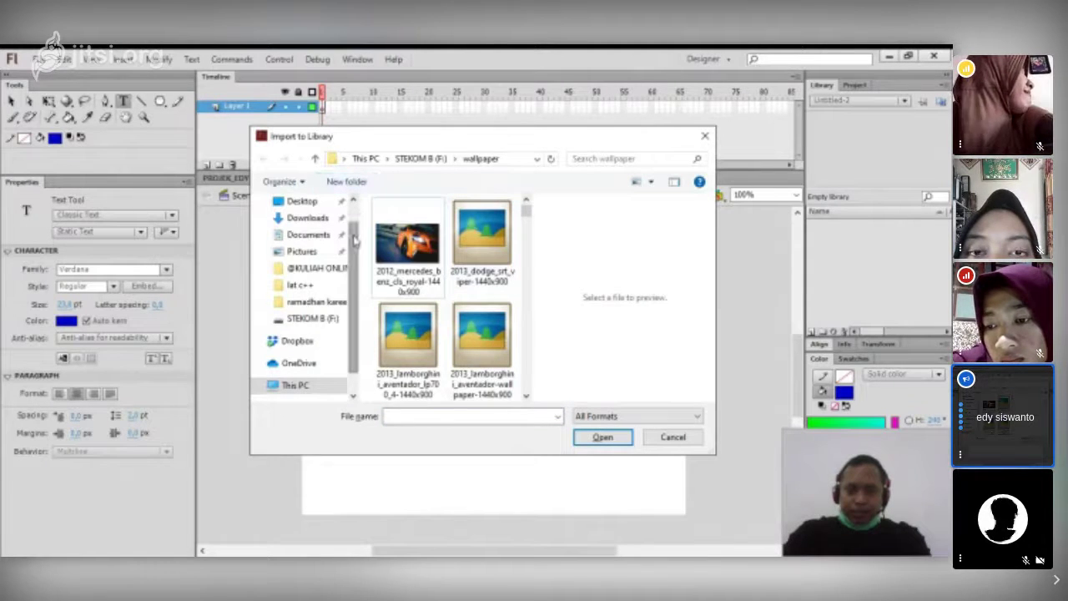
left_click(302, 201)
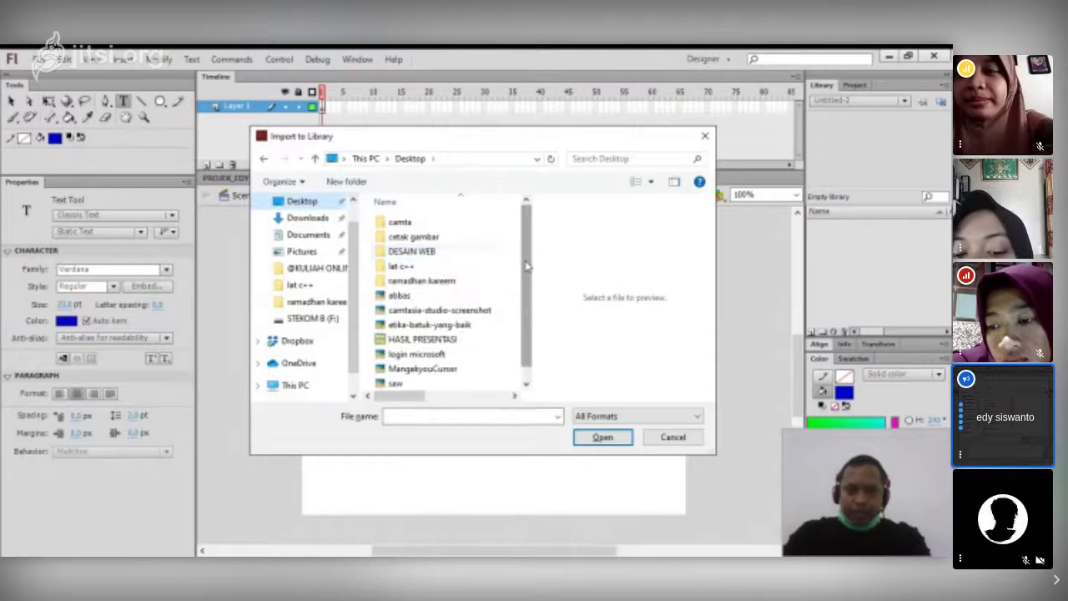
scroll(528, 267, "down", 1)
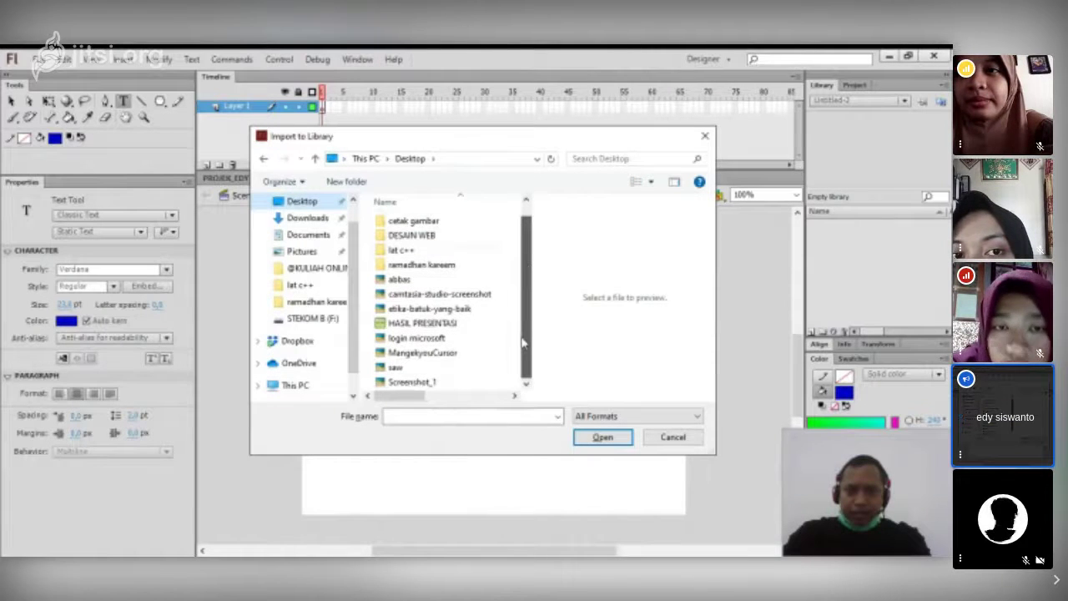
left_click(442, 355)
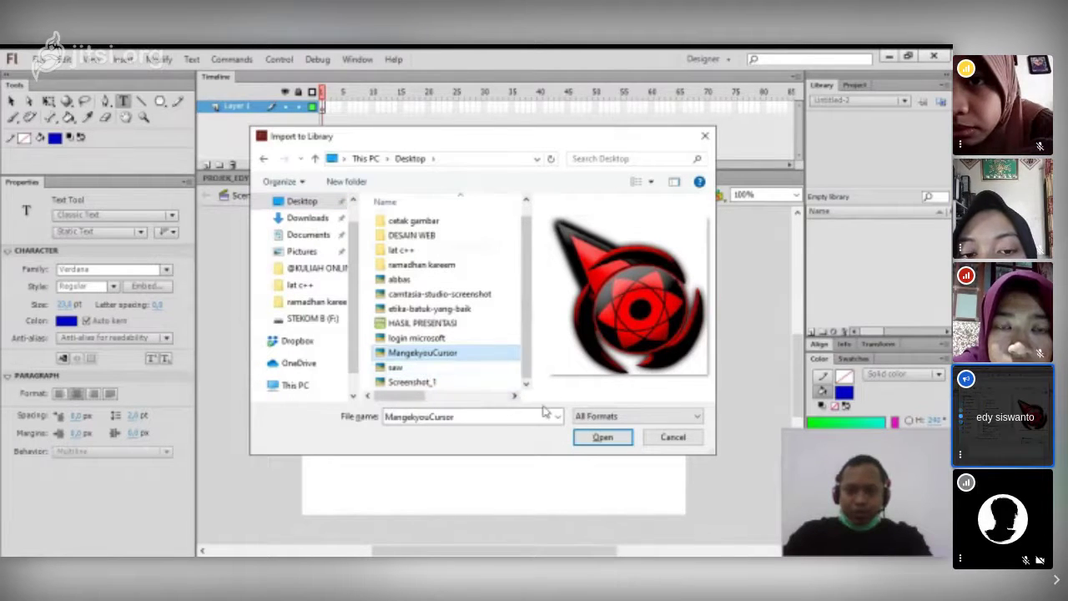
left_click(613, 445)
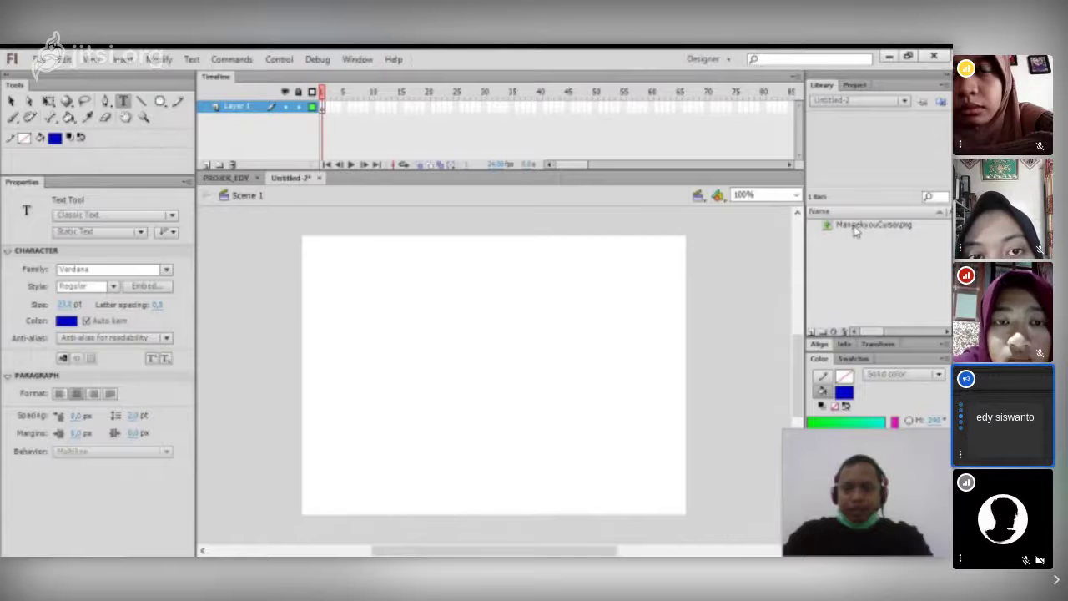
- Place the MangekyouCursor image on the stage and scale it down to about 40 × 50 px with Free Transform
left_click(856, 229)
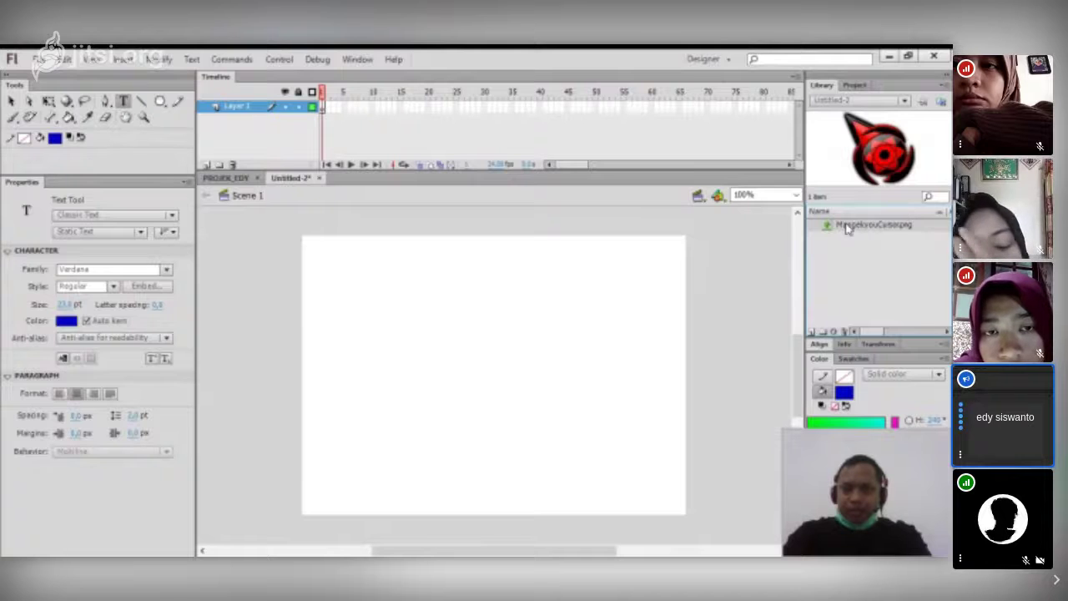
left_click_drag(846, 230, 551, 388)
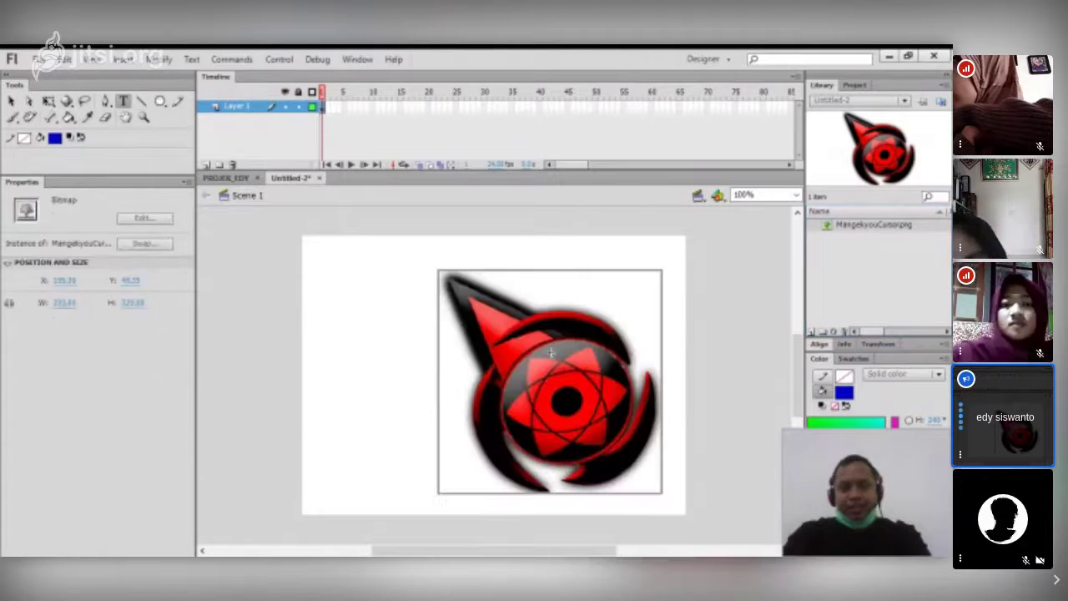
left_click(248, 109)
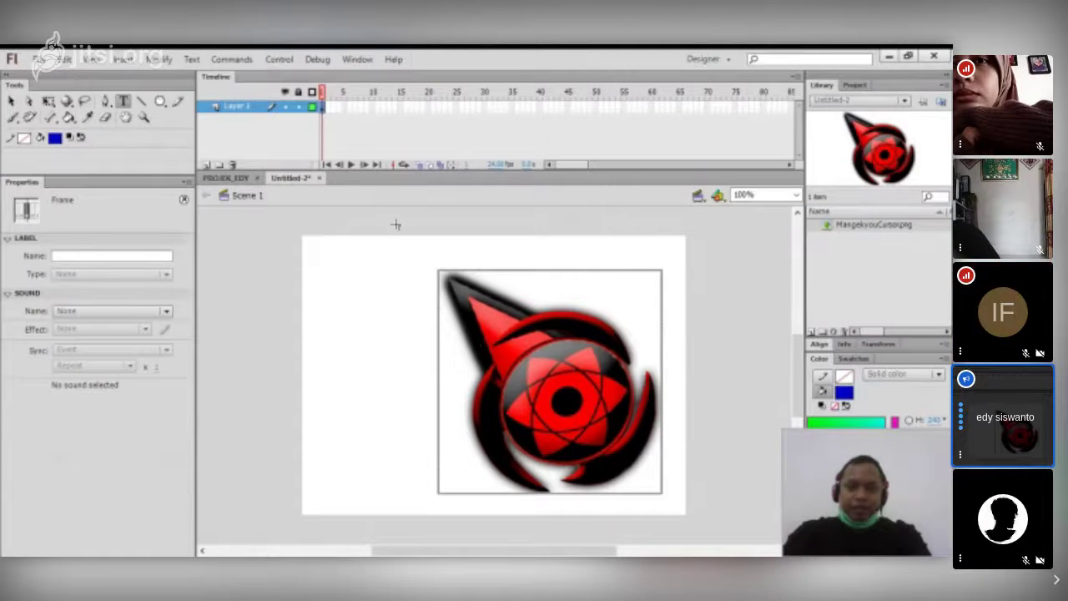
left_click(48, 100)
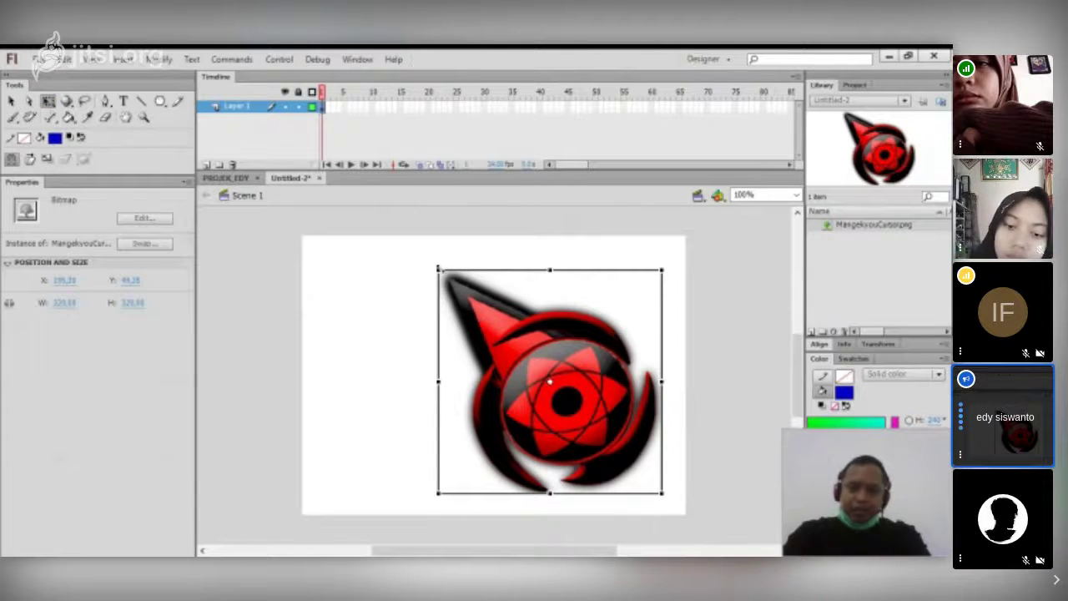
left_click_drag(438, 268, 529, 355)
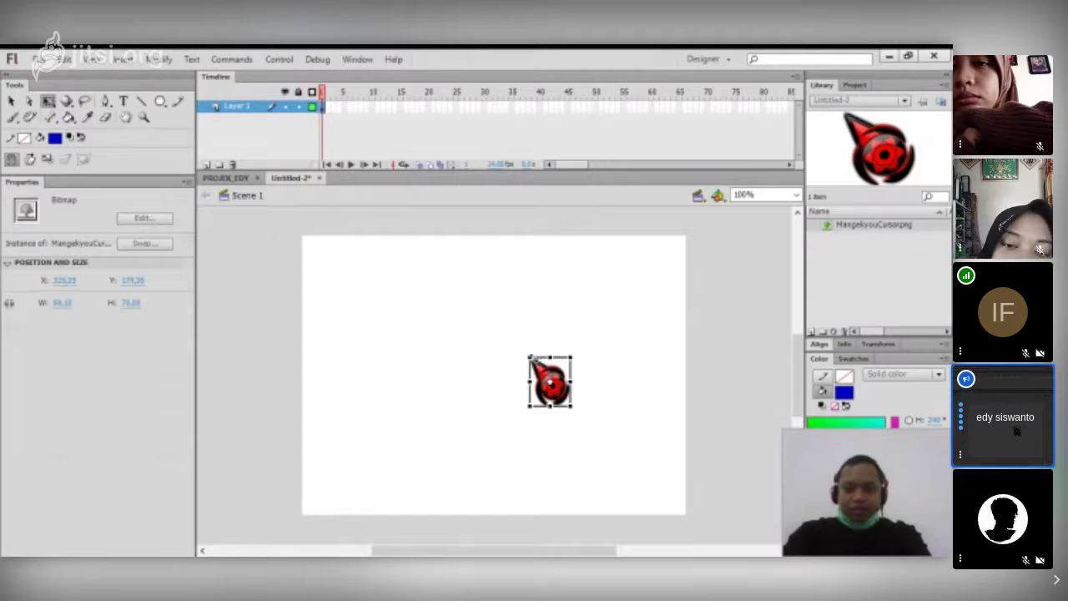
left_click_drag(531, 360, 541, 366)
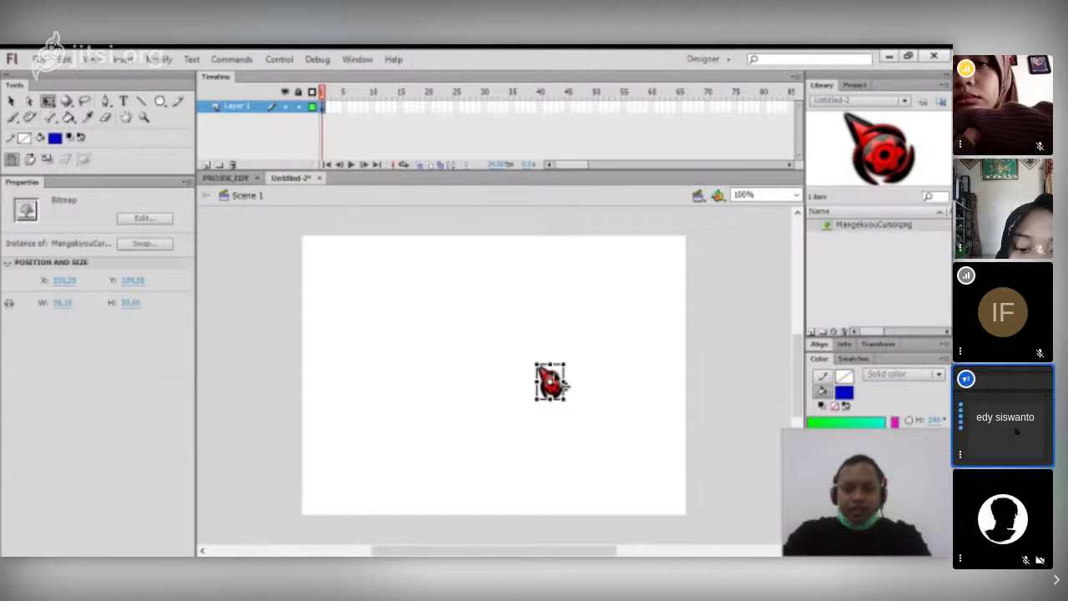
- Reposition the small cursor image within the right half of the stage, at about X 402, Y 140
left_click_drag(565, 385, 735, 358)
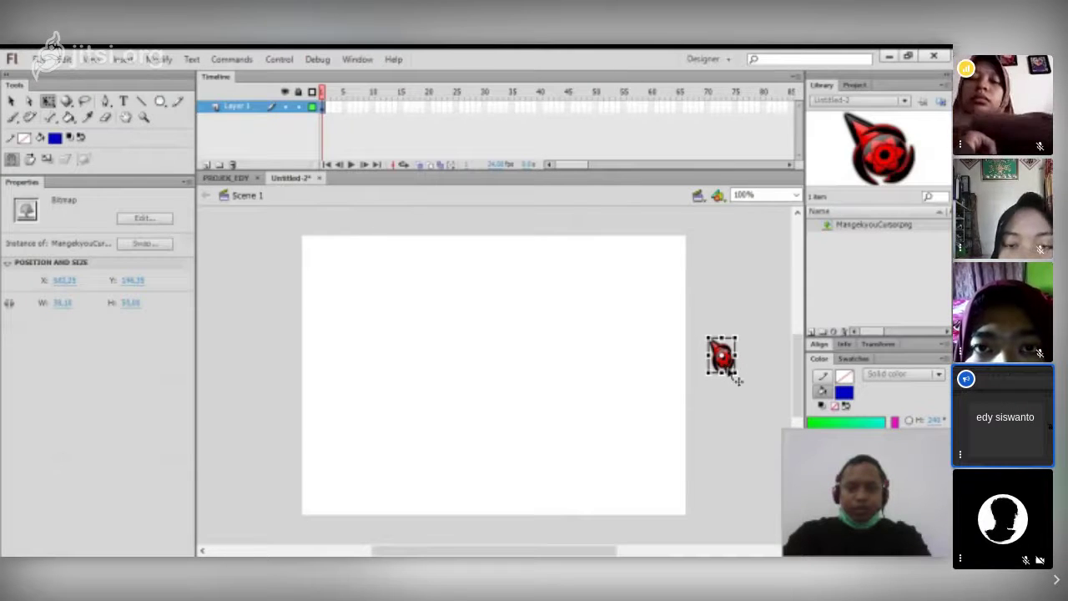
left_click_drag(736, 377, 714, 386)
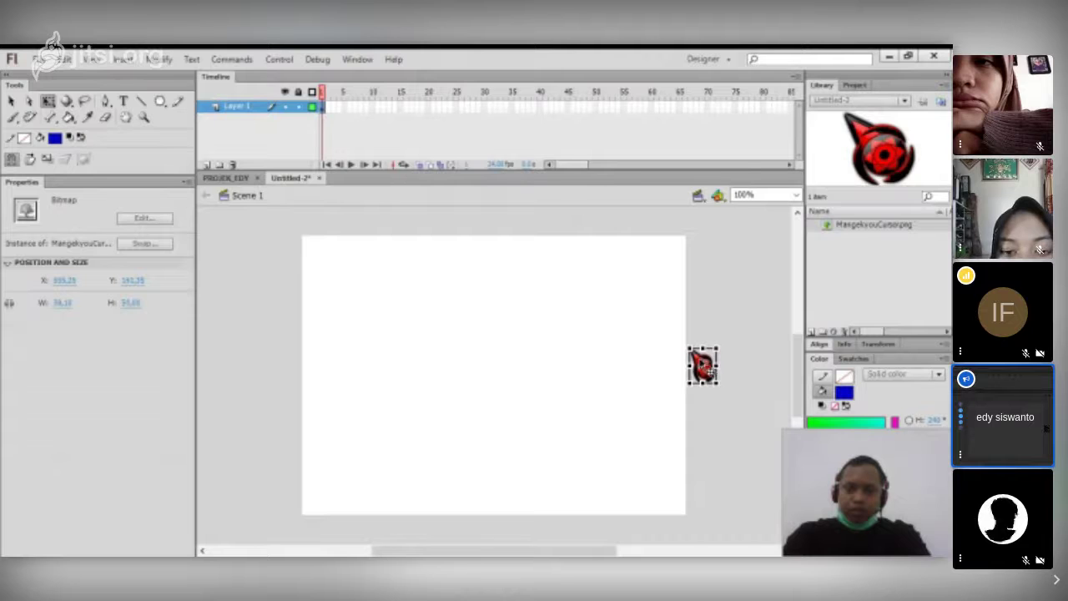
left_click_drag(707, 370, 596, 351)
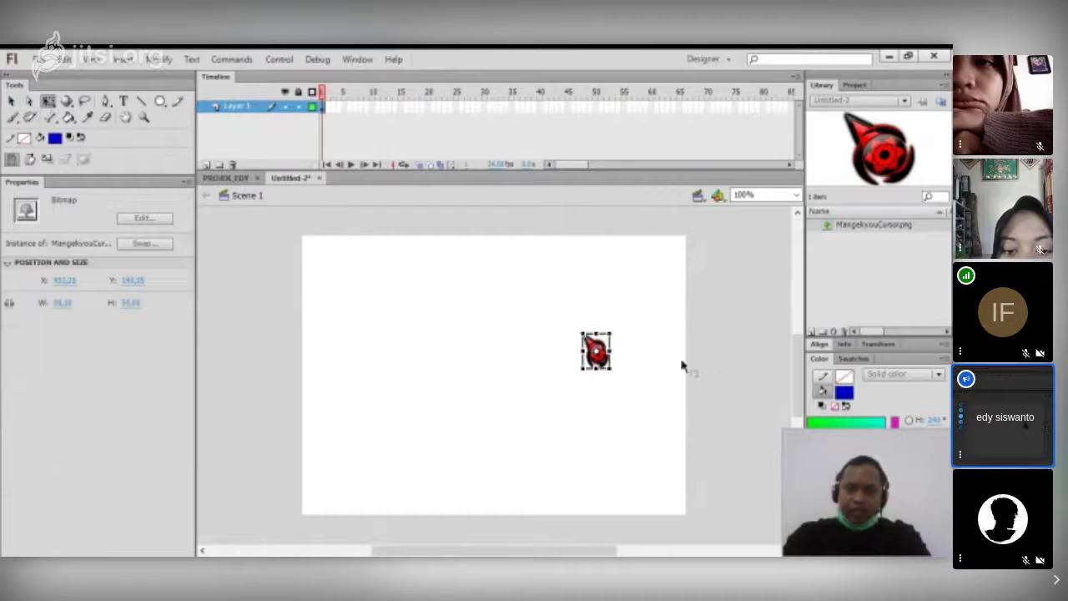
- Convert the cursor image on the stage to a Movie Clip symbol with the name Symbol 1
right_click(590, 354)
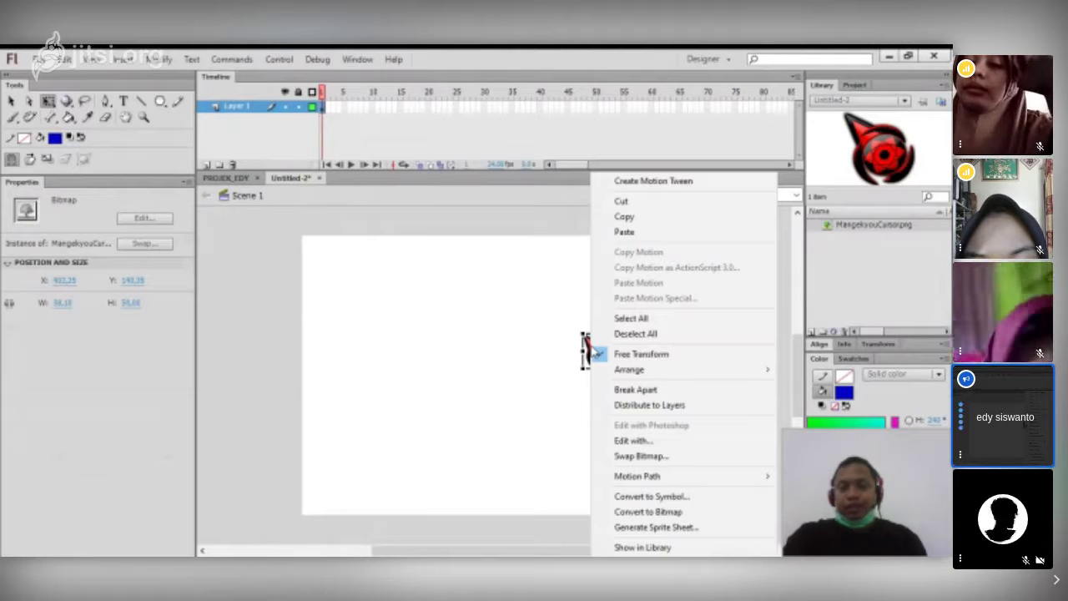
left_click(689, 498)
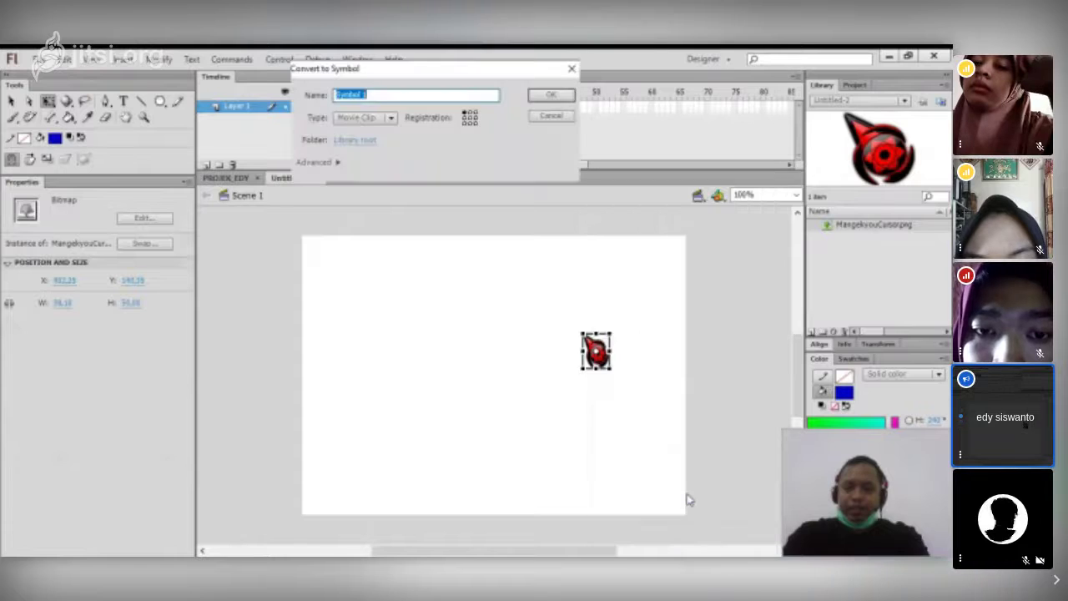
left_click_drag(470, 76, 537, 216)
key("alt+Tab")
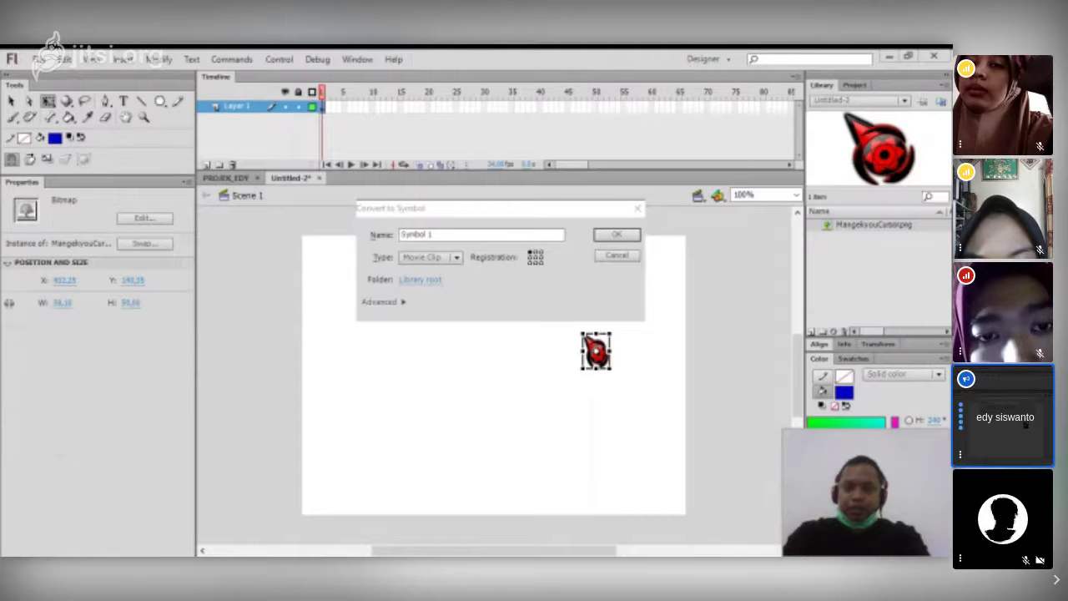
key("alt+Tab")
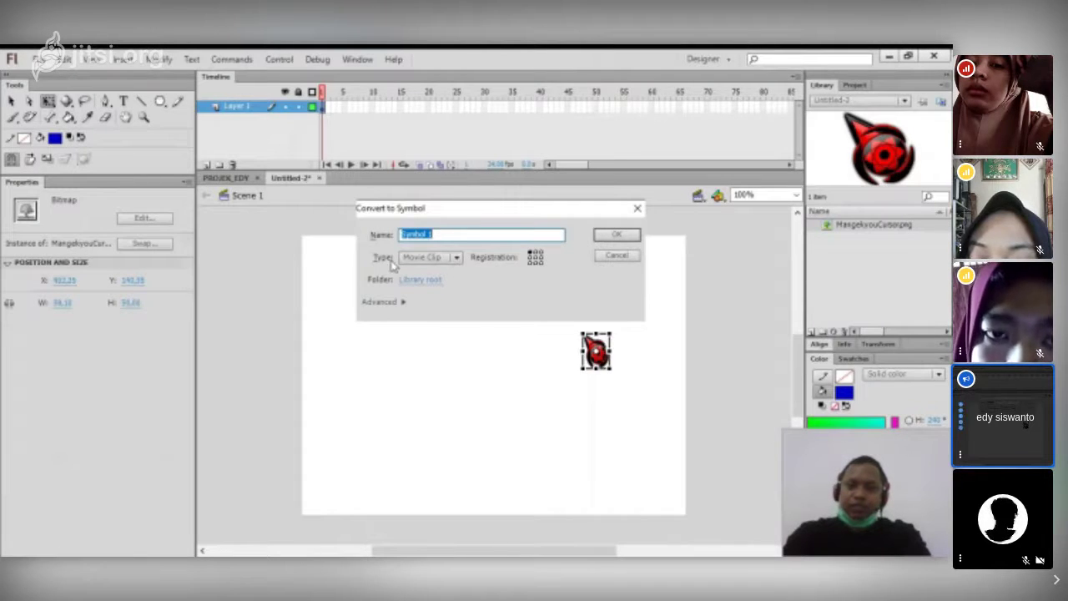
left_click(459, 258)
left_click(458, 258)
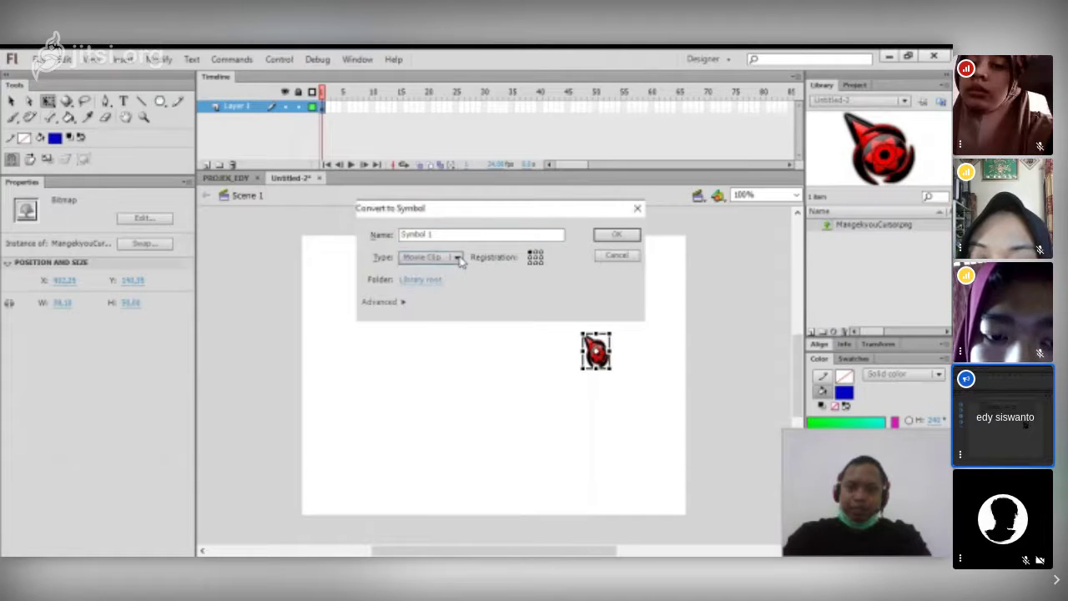
left_click(617, 235)
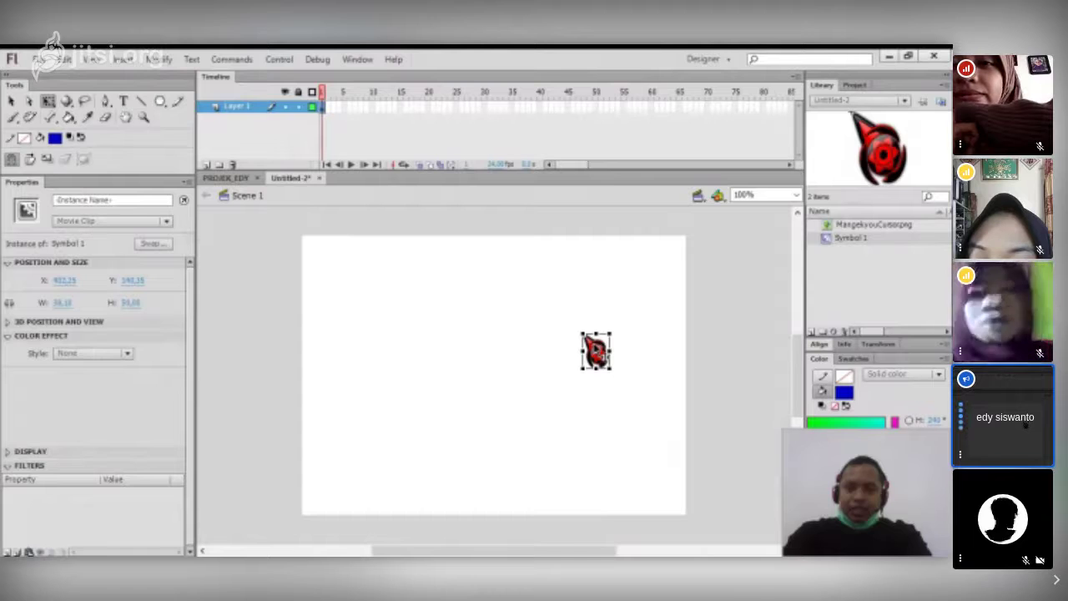
- Script the movie clip with "onClipEvent (enterFrame) { //kursor mouse asli akan disembunyikan Mouse.hide(); //mengganti kursor mouse dengan movieclip ini startDrag(this, true); }"
right_click(592, 349)
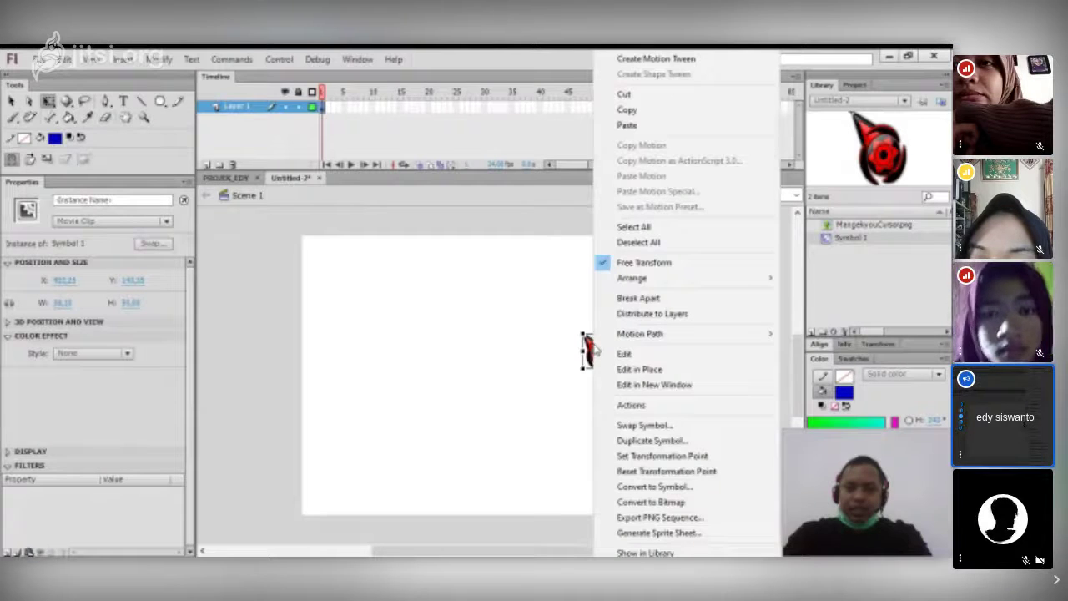
left_click(650, 407)
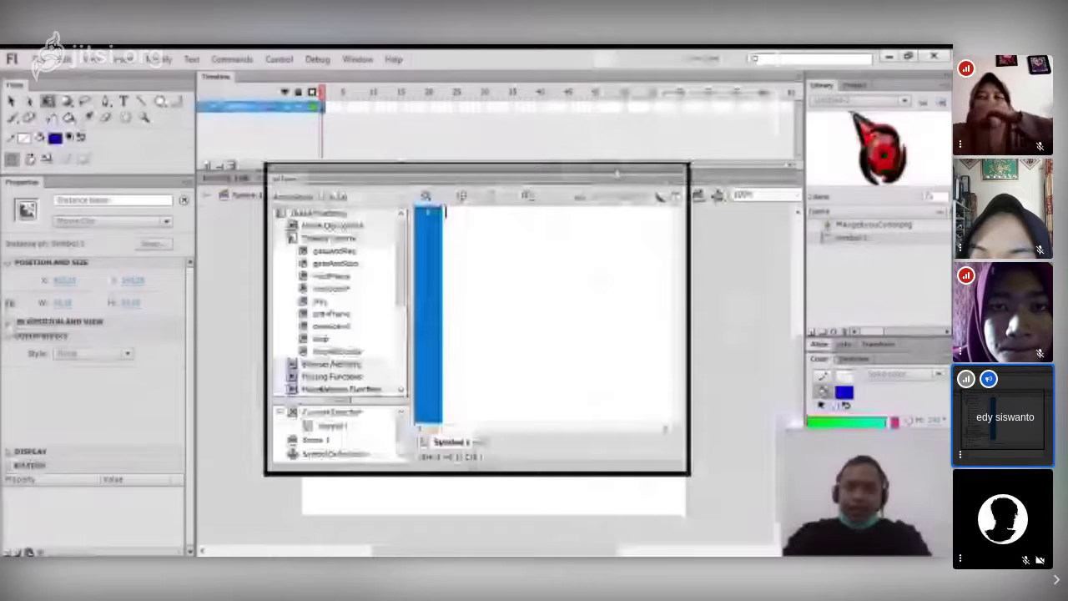
left_click_drag(618, 174, 492, 187)
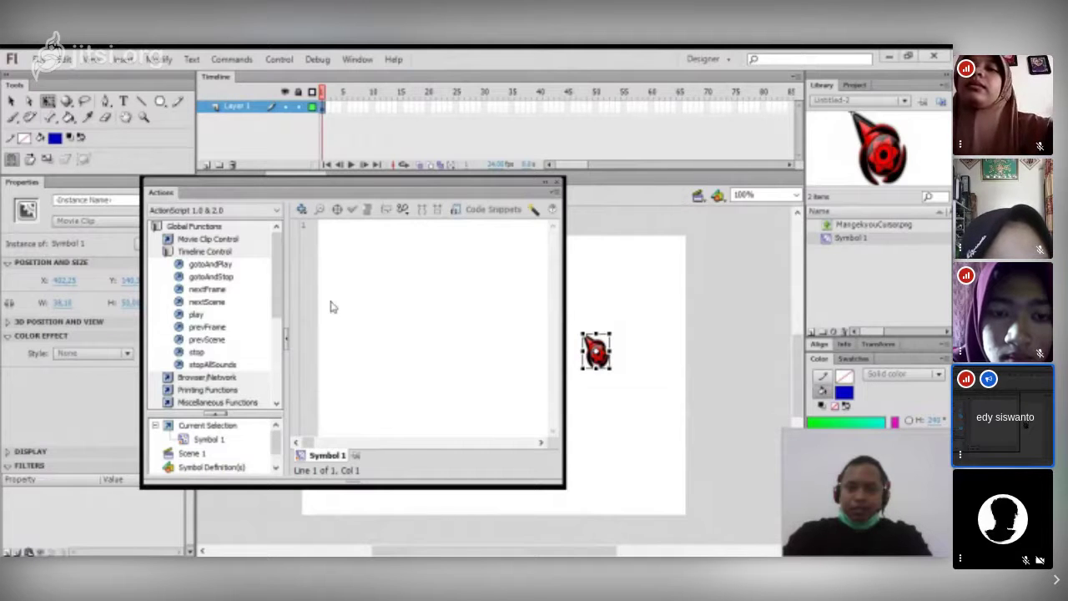
left_click(337, 232)
type("onClipEvent (enterFrame) { //kursor mouse asli akan disembunyikan Mouse.hide(); //mengganti kursor mouse dengan movieclip startDrag(this, true); }")
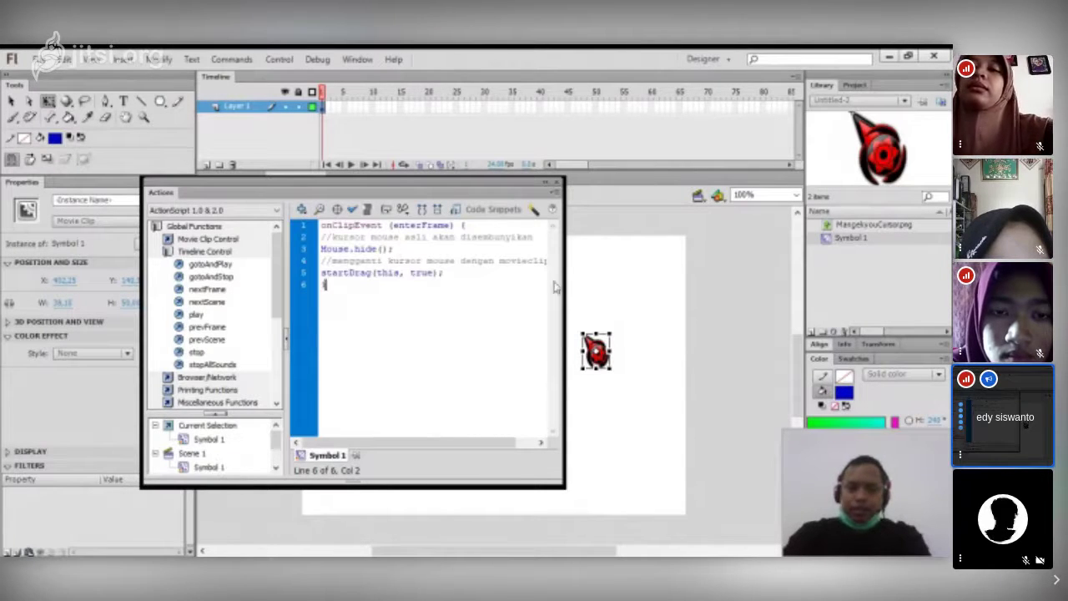
left_click_drag(564, 280, 719, 263)
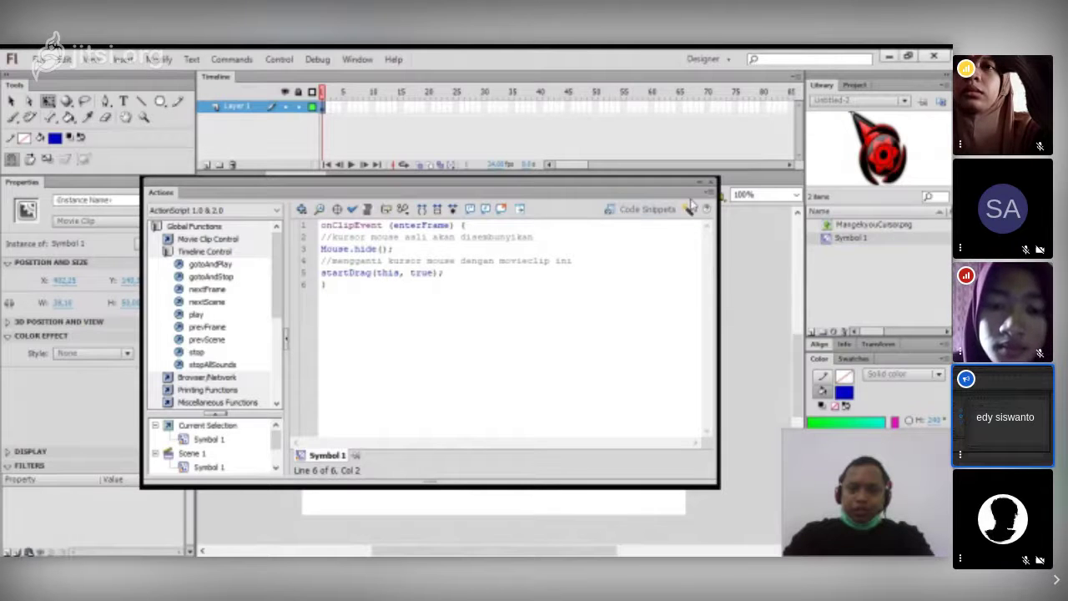
left_click(710, 182)
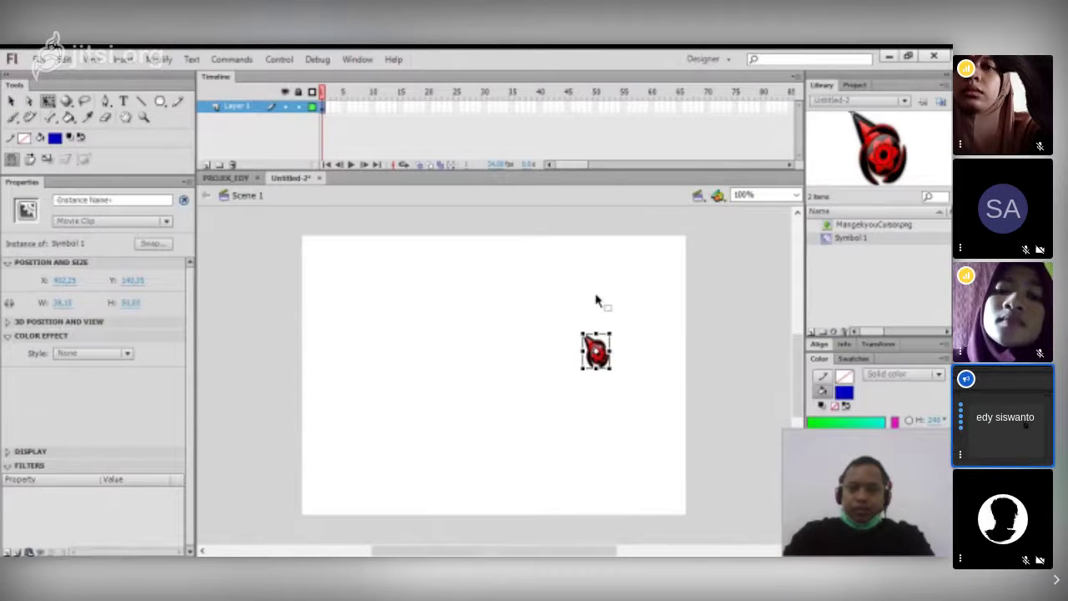
- Save the document as "efek kursor" in the SELASA KLIWON folder, keeping the Flash CS6 Document format
left_click(39, 59)
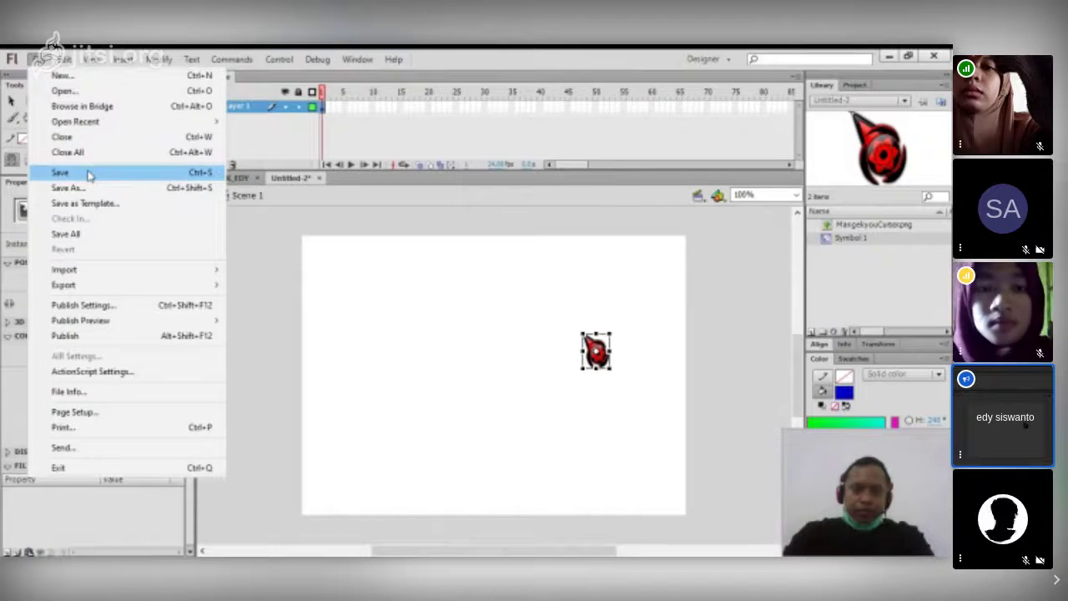
left_click(363, 289)
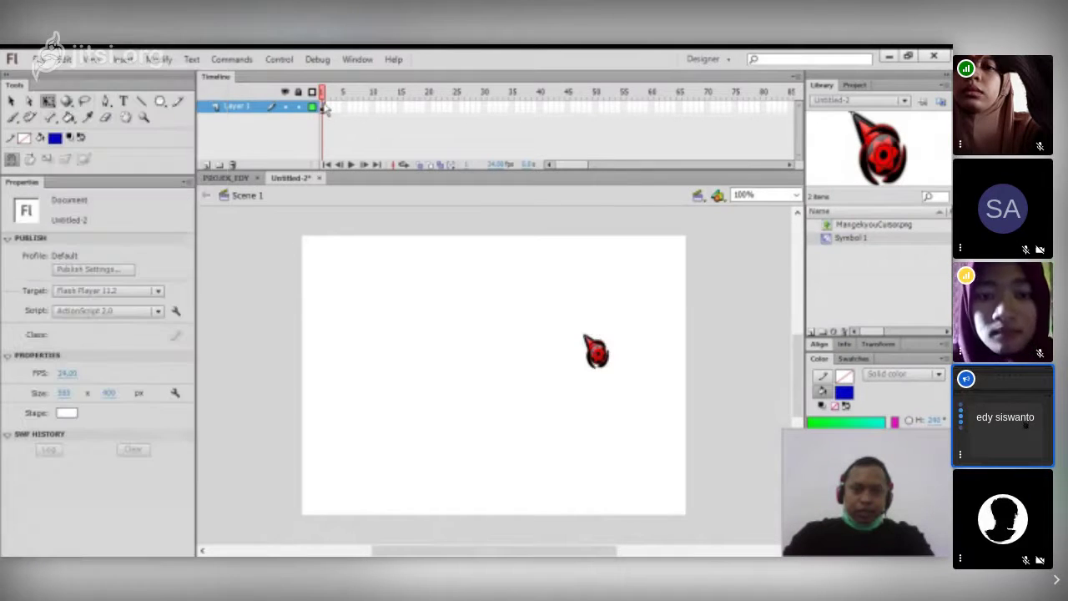
left_click(326, 111)
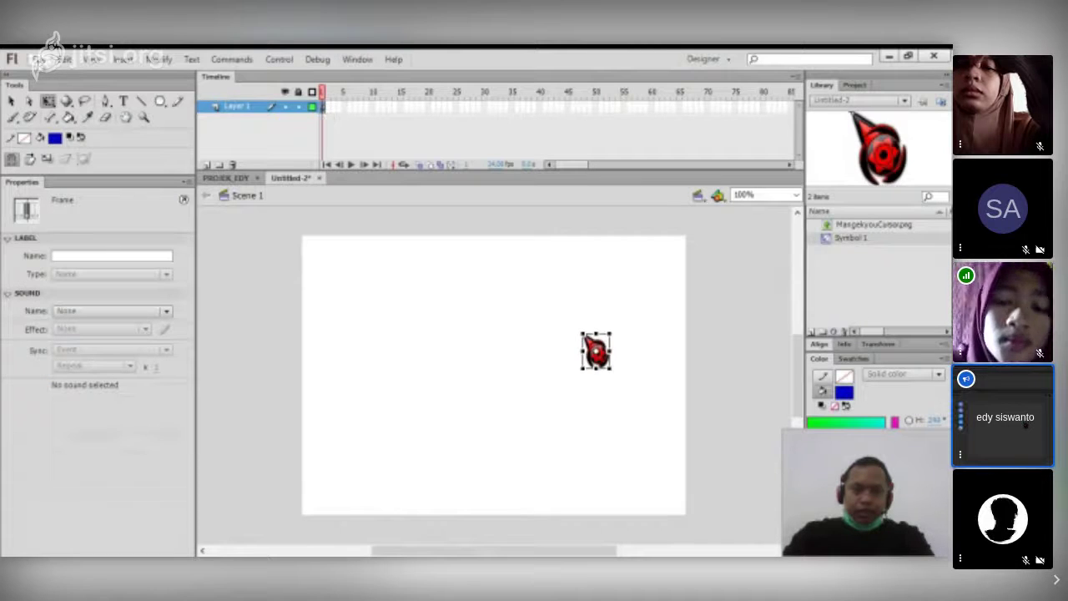
left_click(38, 59)
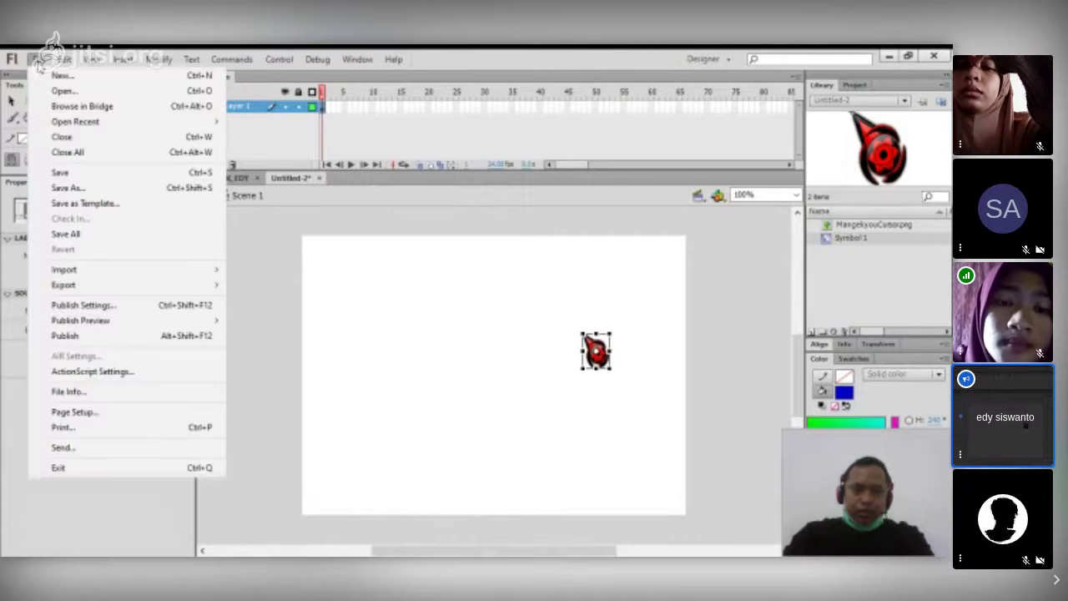
left_click(94, 177)
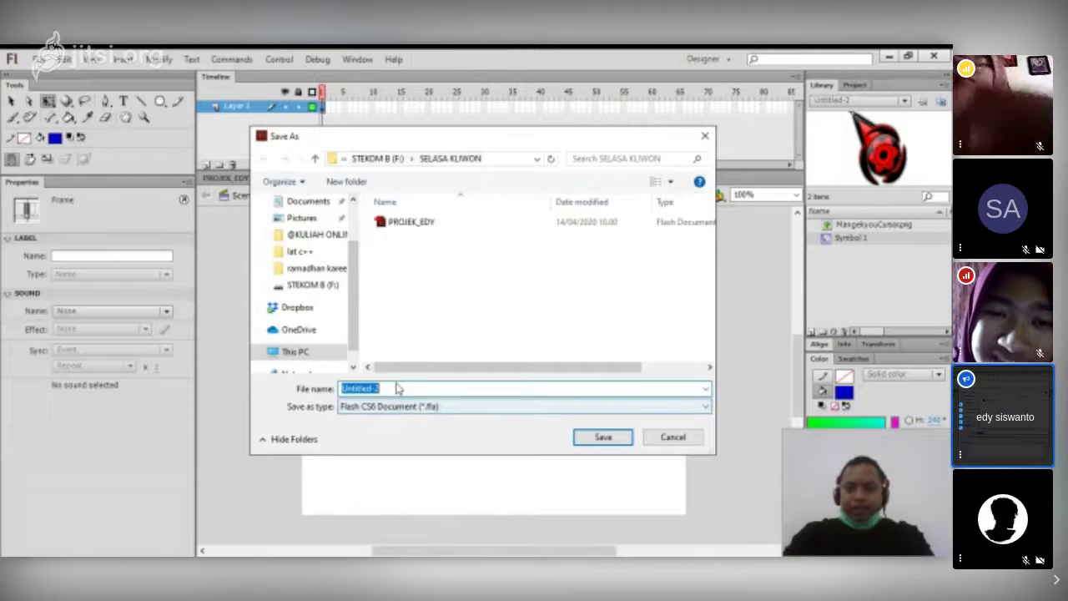
type("efek kurs")
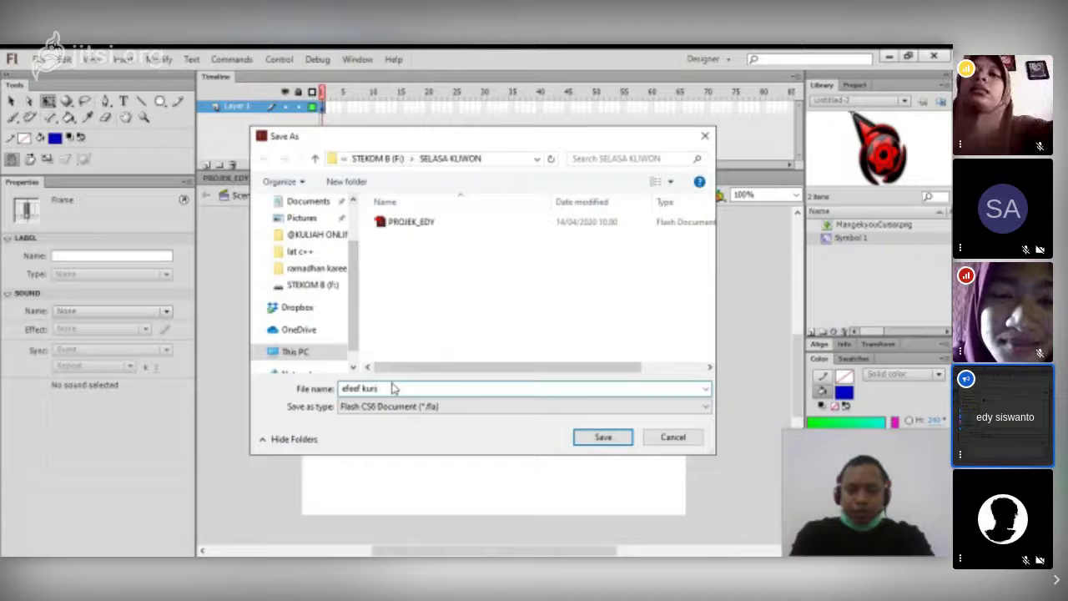
type("or")
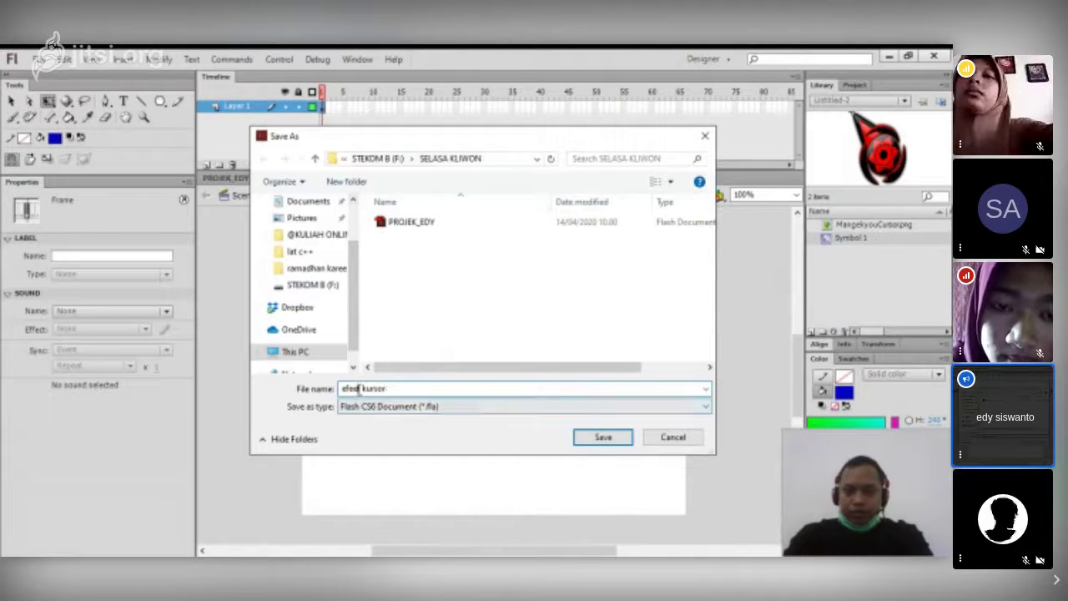
key("BackSpace")
key("Delete")
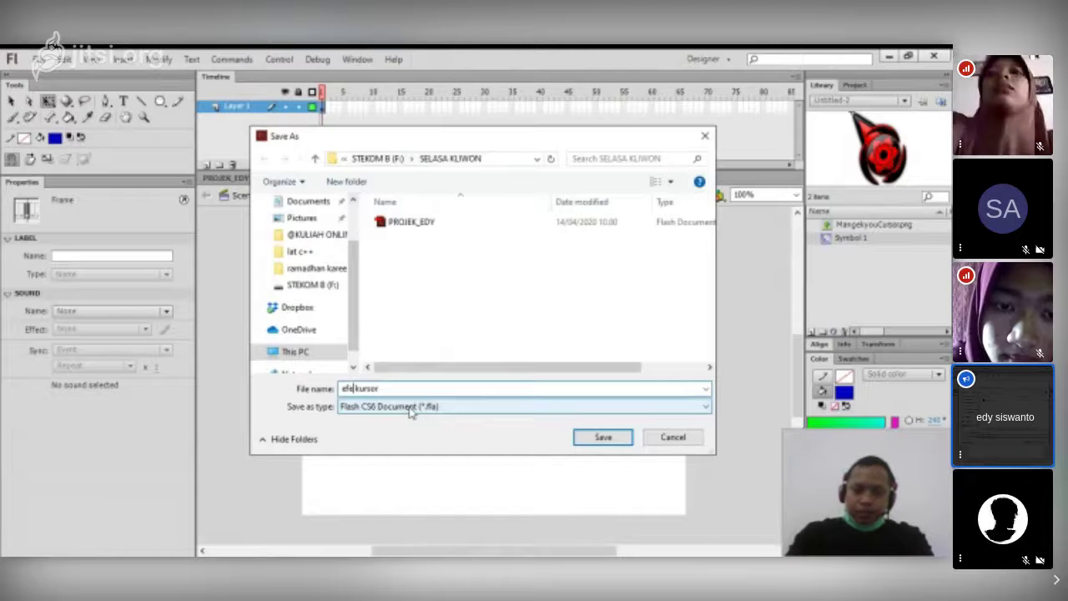
type("k")
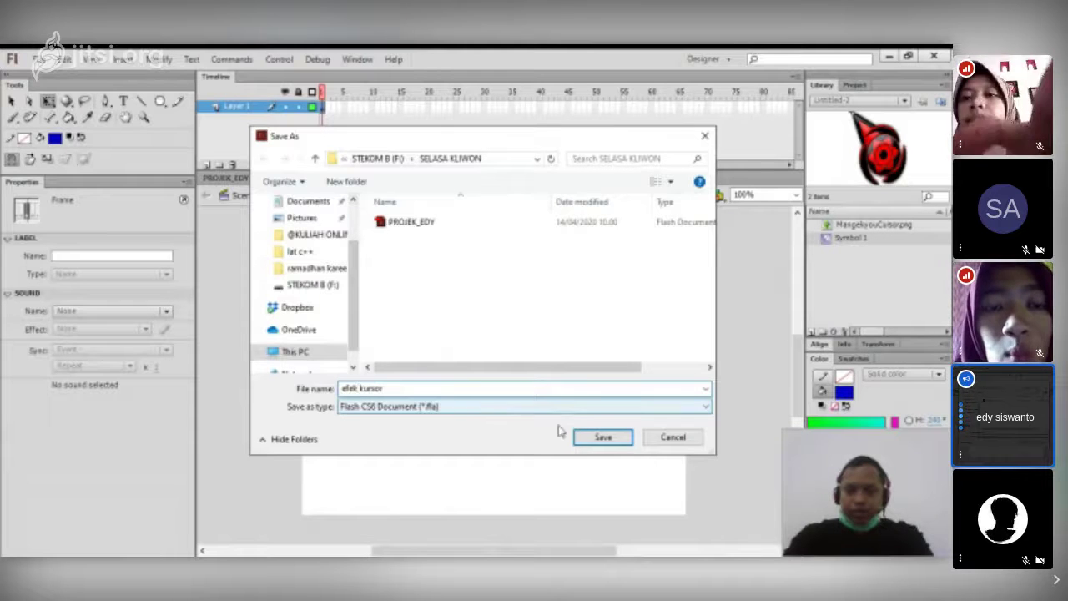
left_click(603, 439)
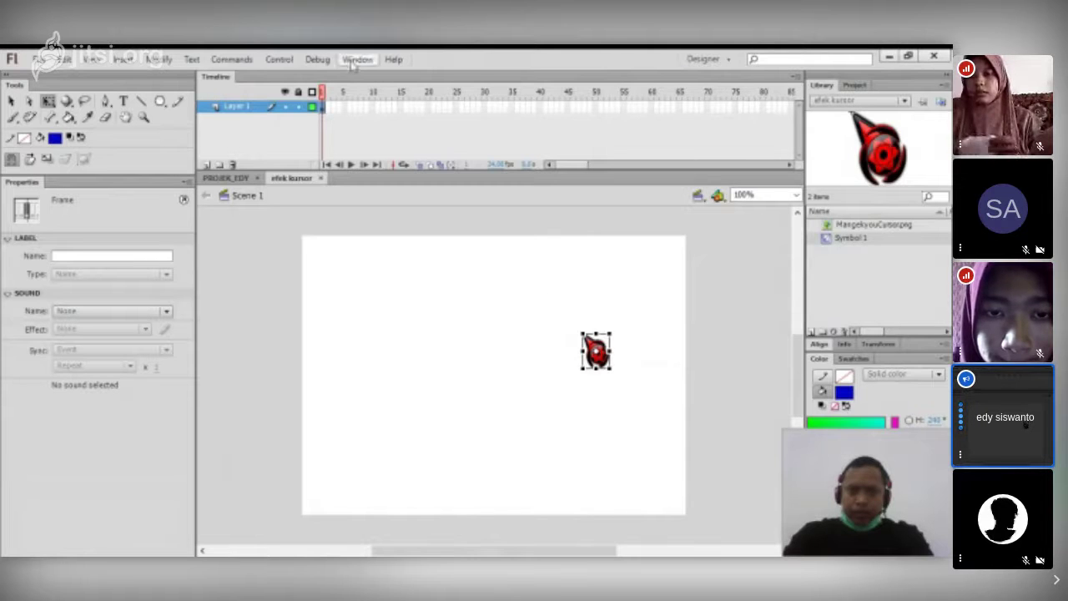
- Test the movie to check how the custom cursor follows the mouse
left_click(279, 59)
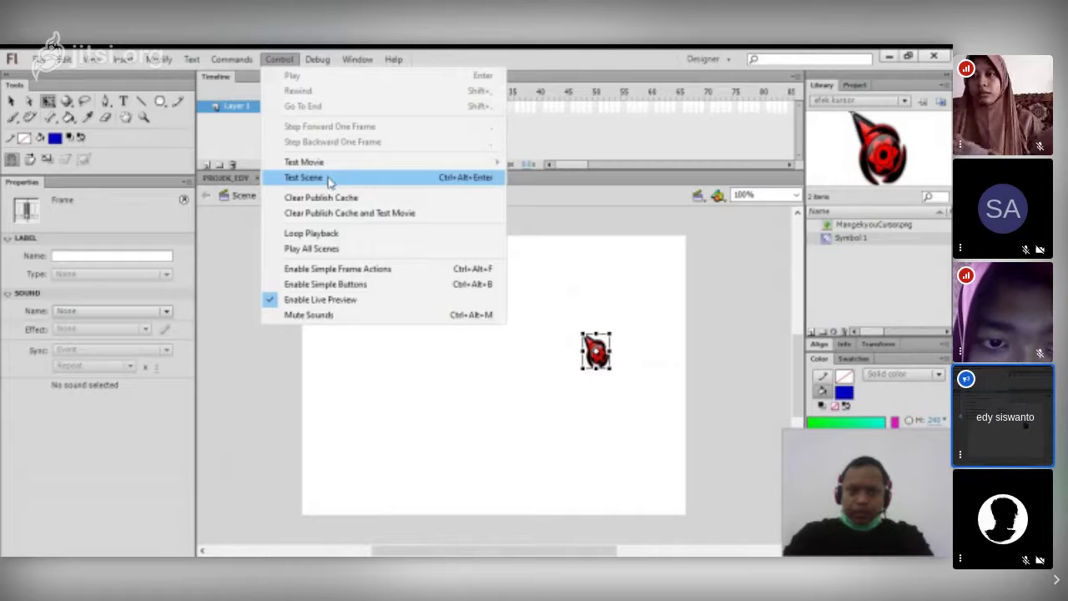
mouse_move(346, 164)
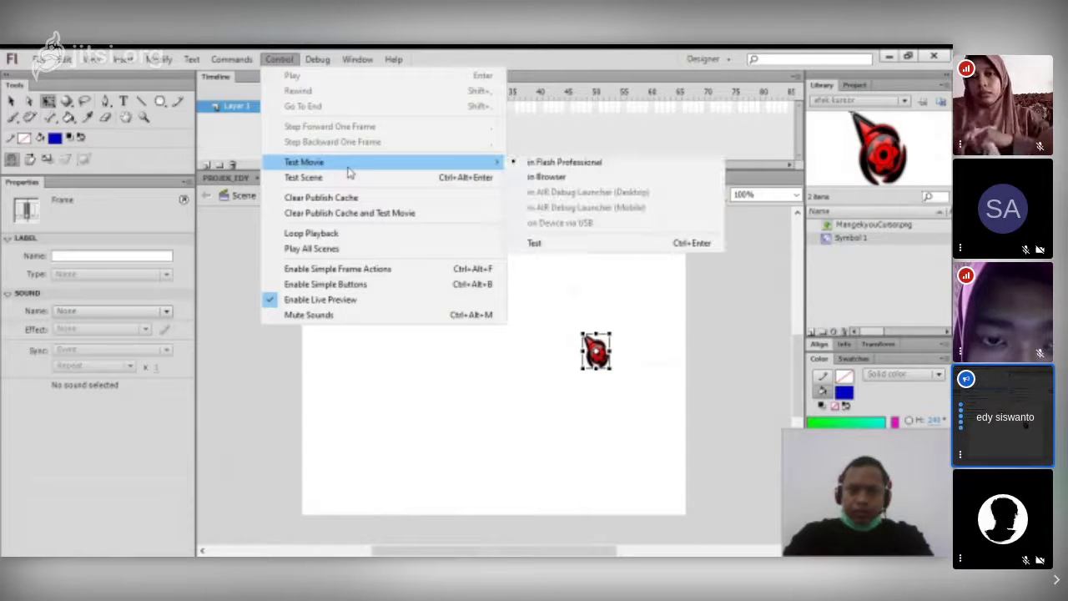
left_click(564, 252)
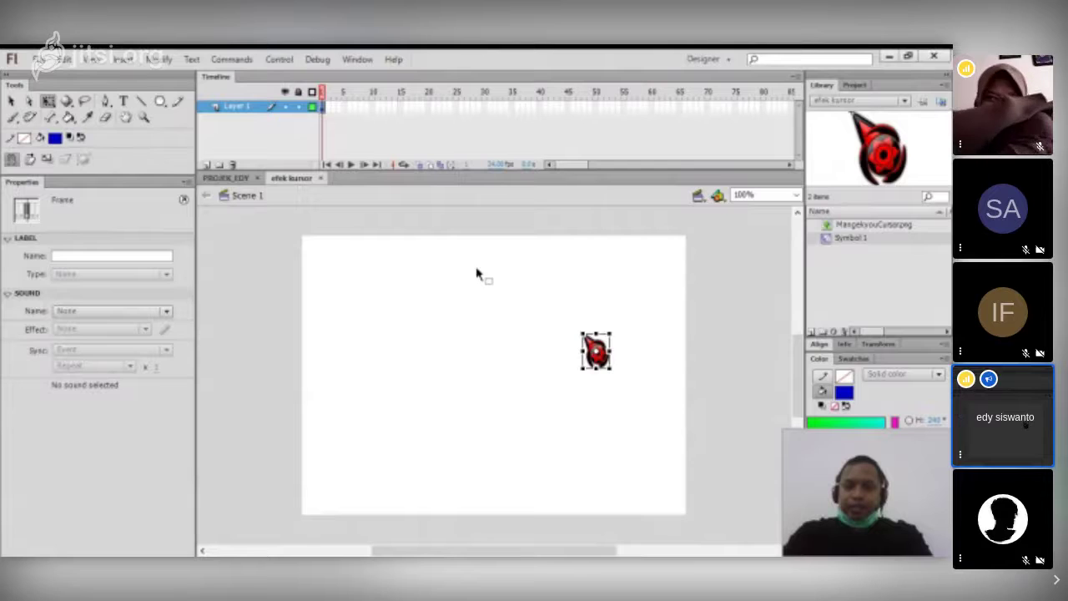
- Add a new layer above Layer 1 in the timeline and make it the active layer
left_click(315, 142)
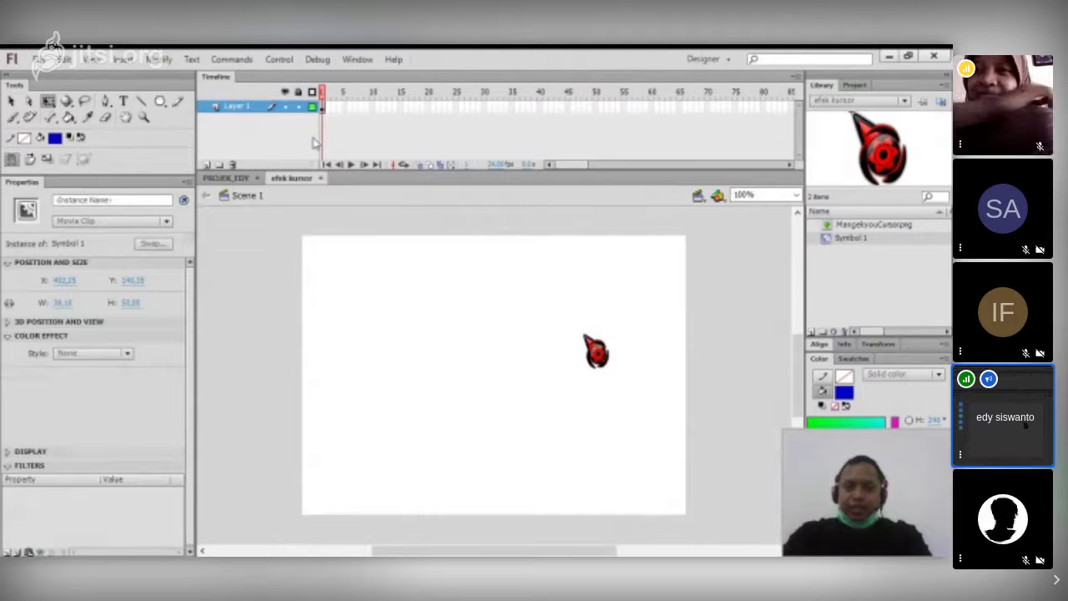
left_click(236, 108)
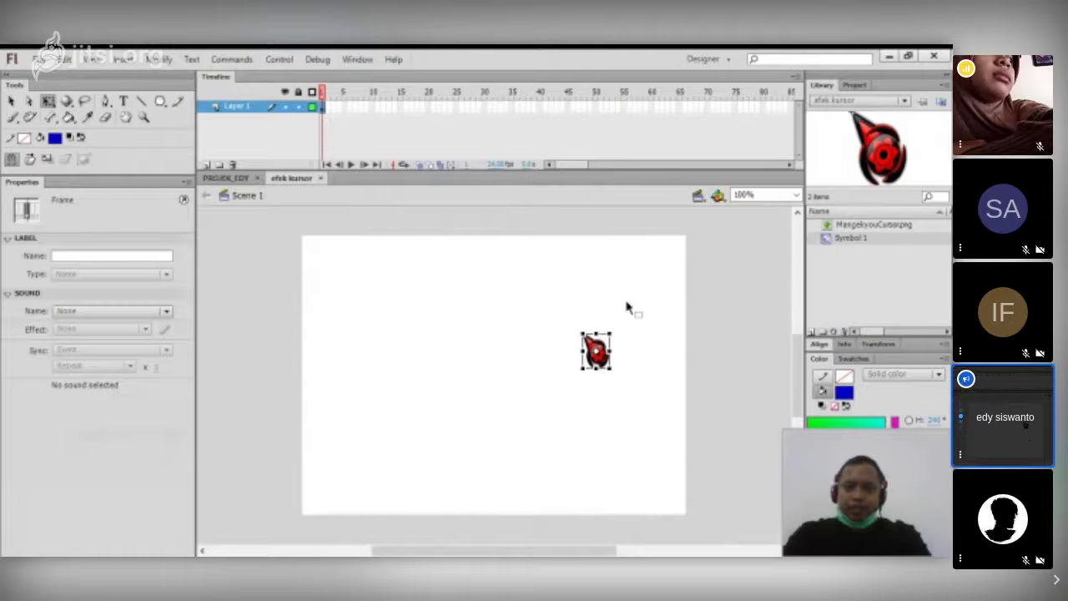
left_click(207, 164)
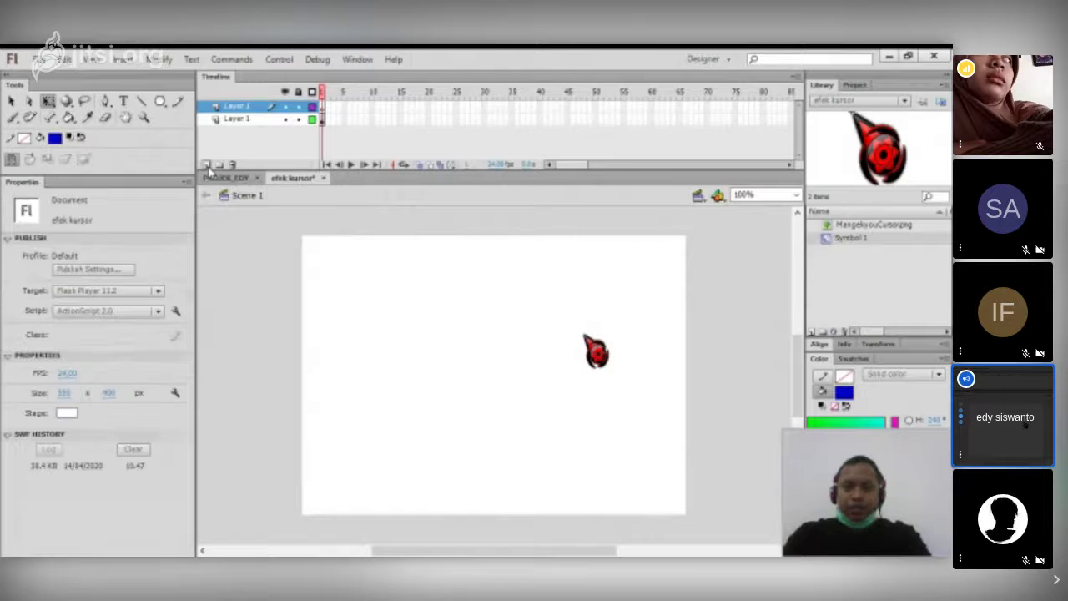
left_click(239, 110)
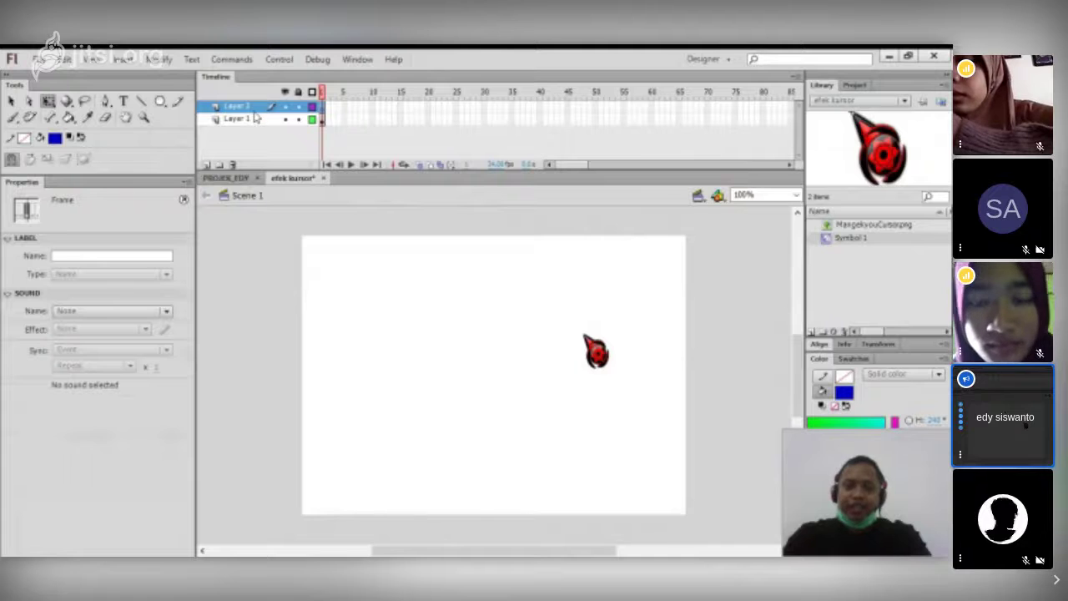
- Open the Buttons common library and move its floating window clear of the middle of the stage
left_click(368, 64)
left_click(258, 113)
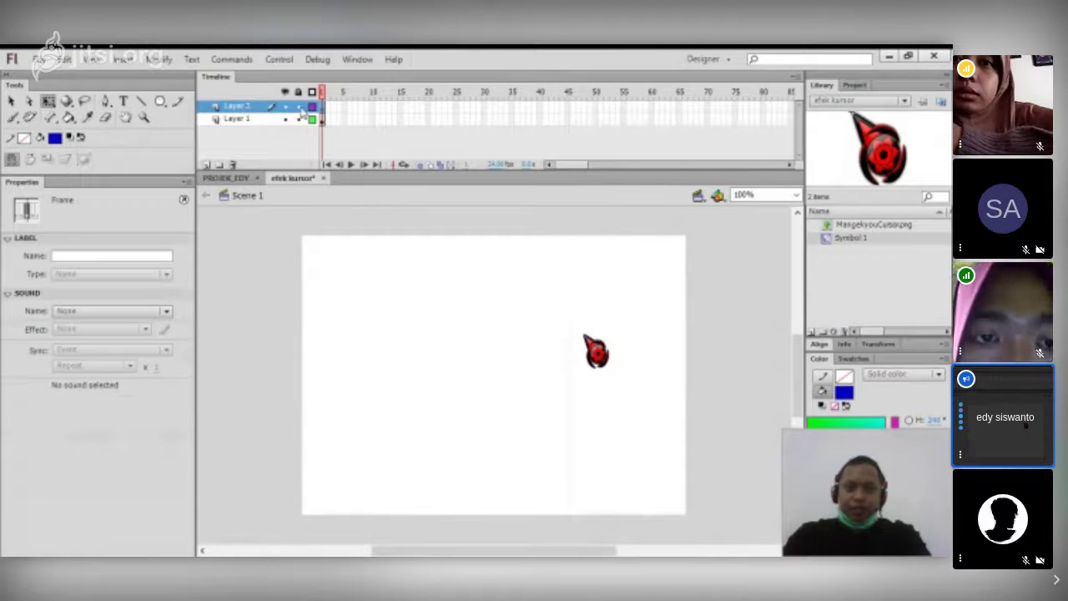
left_click(368, 62)
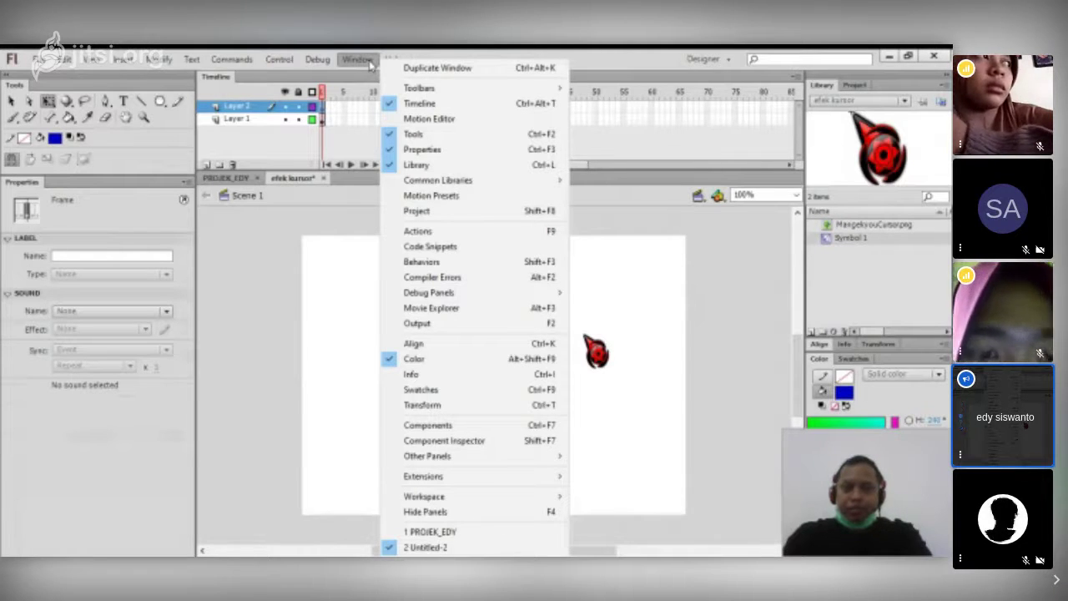
mouse_move(540, 184)
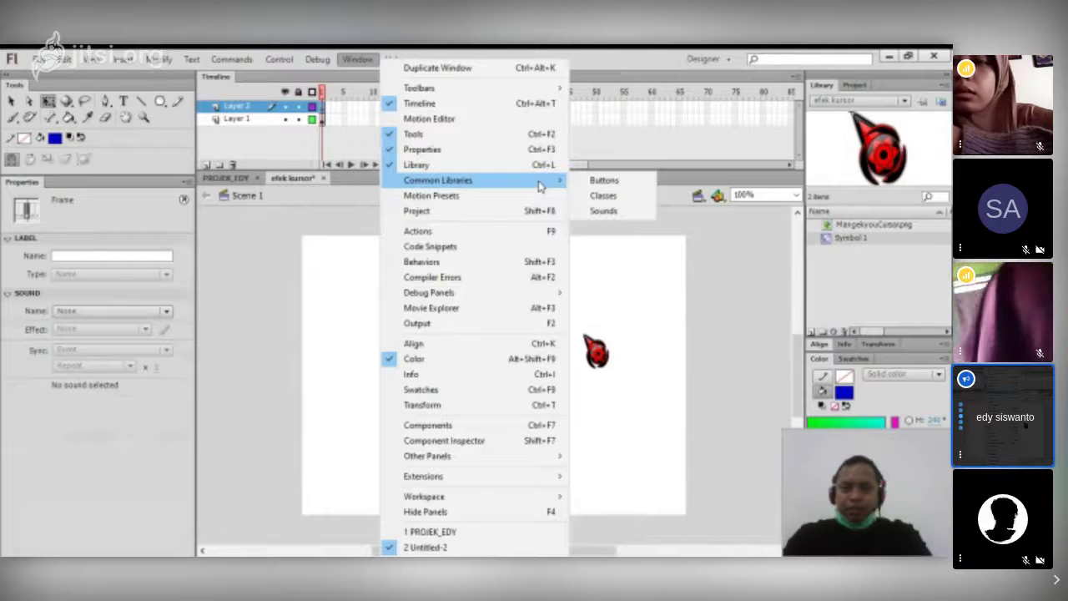
left_click(646, 189)
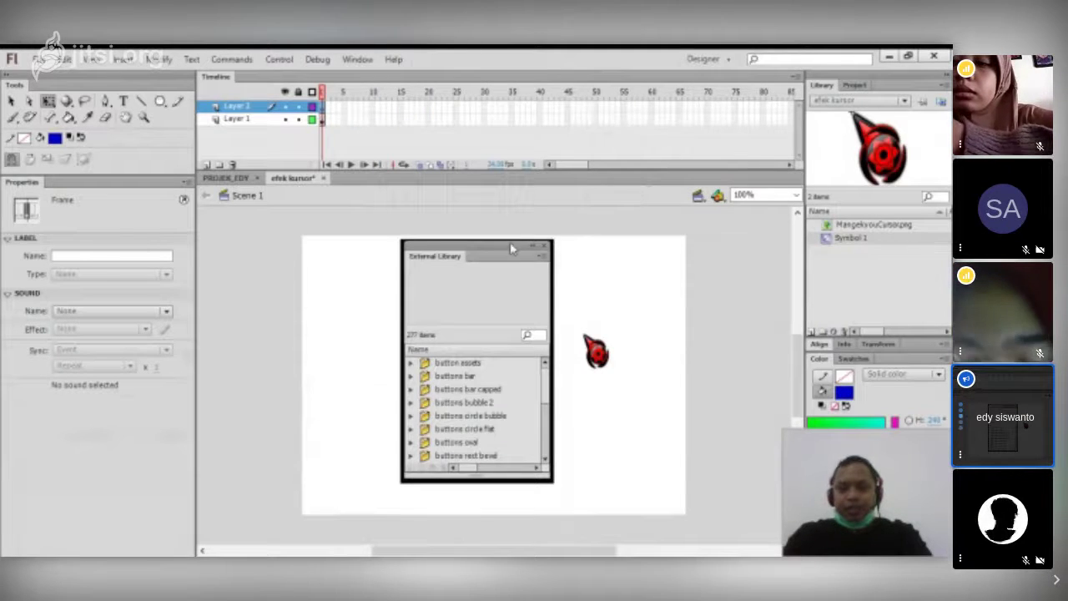
left_click_drag(511, 248, 737, 204)
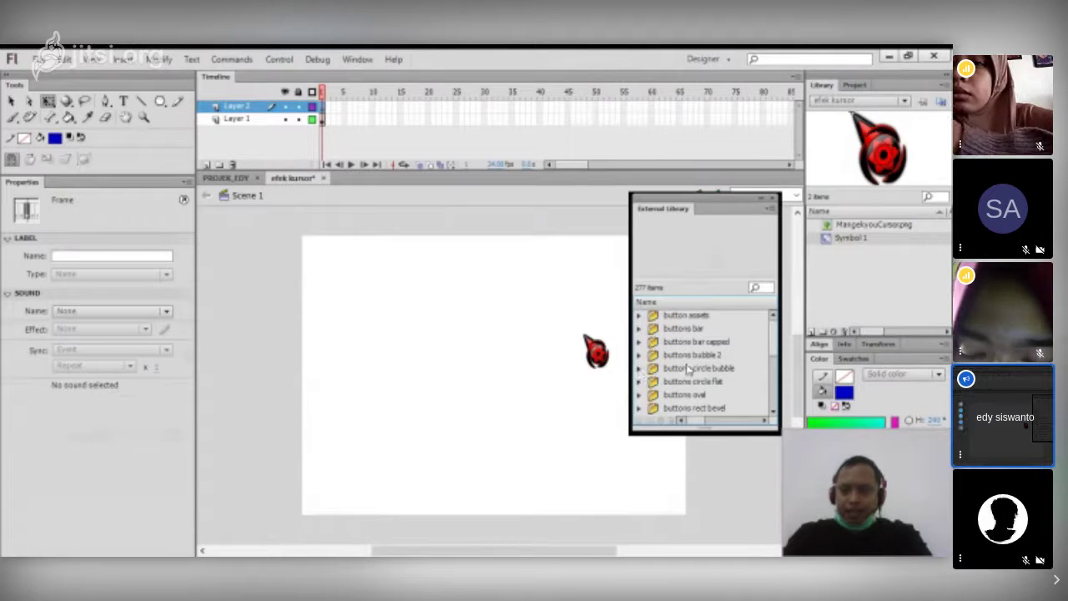
- Preview the button samples in the buttons circle bubble and buttons circle flat folders, including circle bubble blue and circle flat blue
double_click(738, 369)
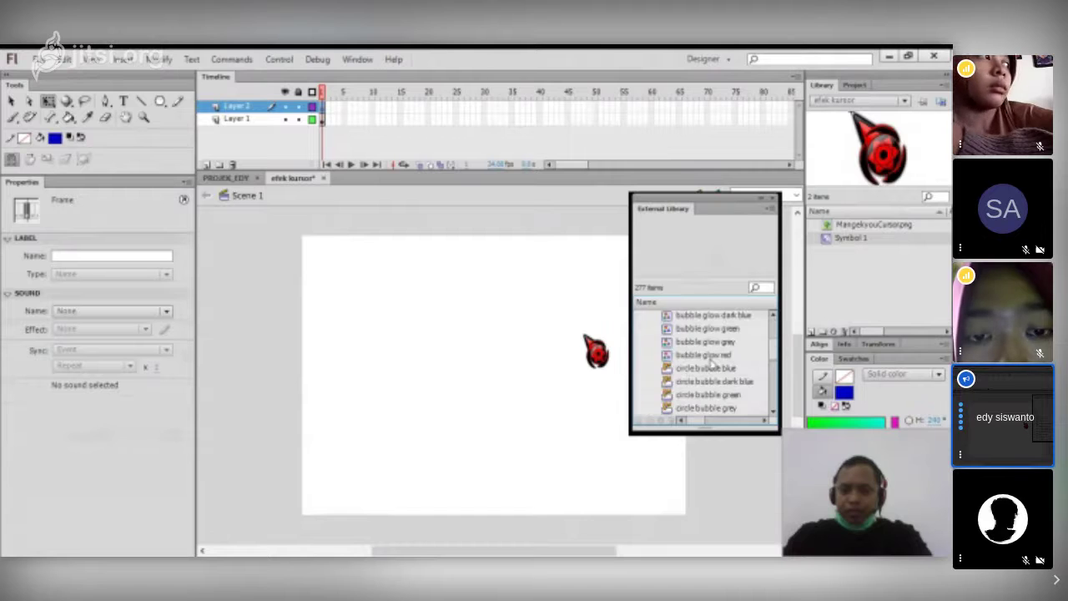
left_click(704, 371)
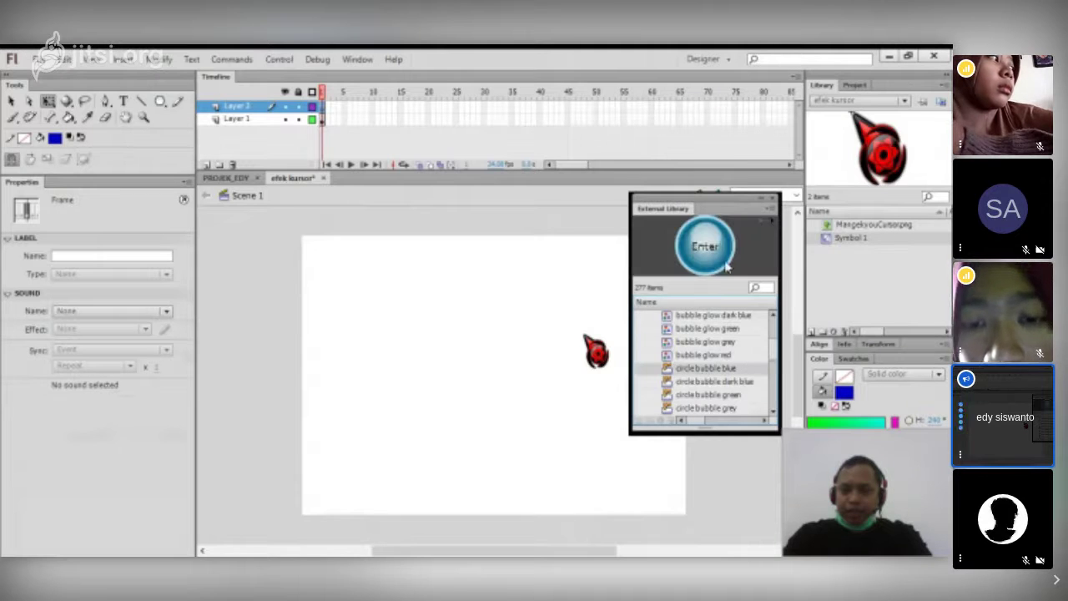
scroll(657, 379, "down", 2)
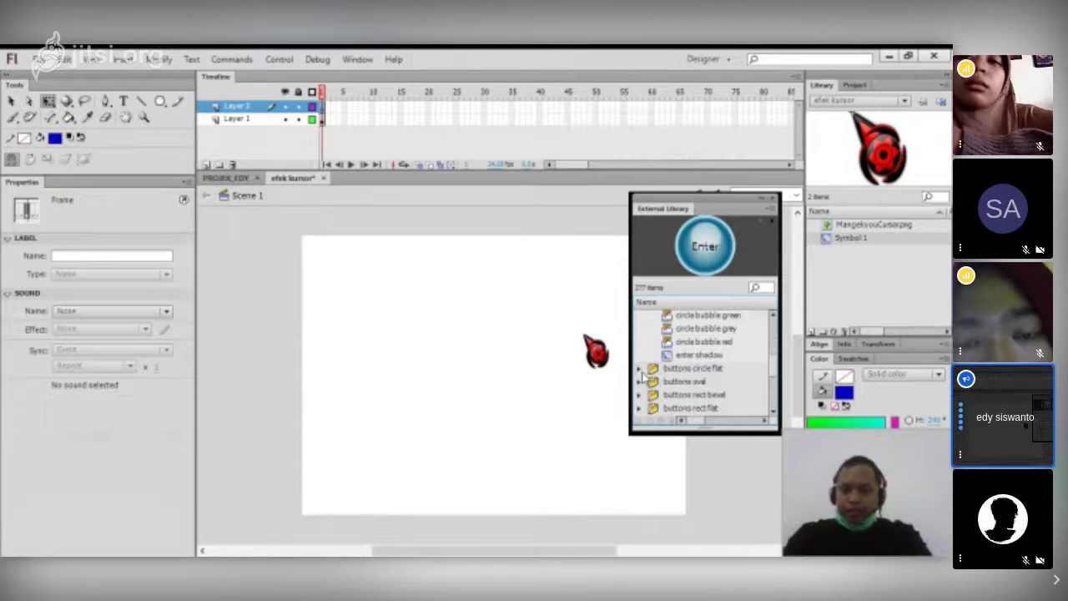
left_click(641, 370)
left_click(707, 382)
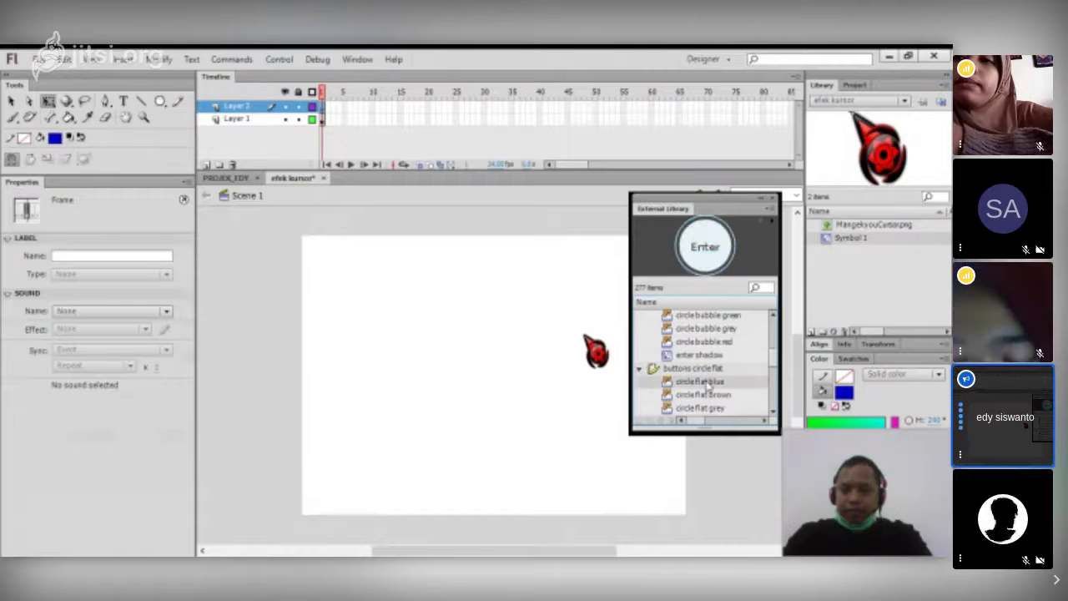
scroll(706, 382, "down", 2)
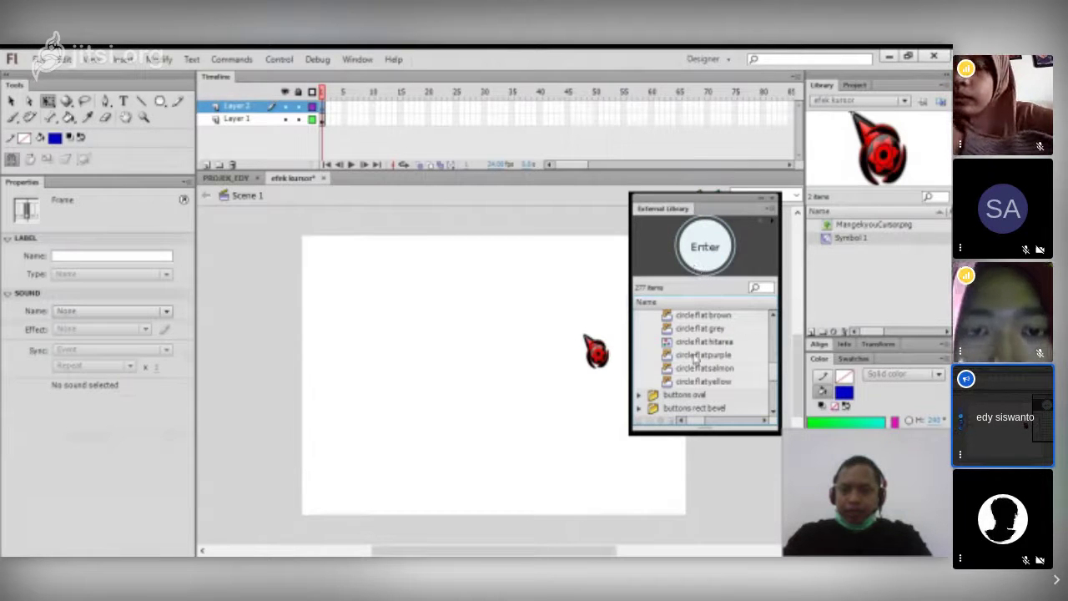
scroll(700, 371, "down", 1)
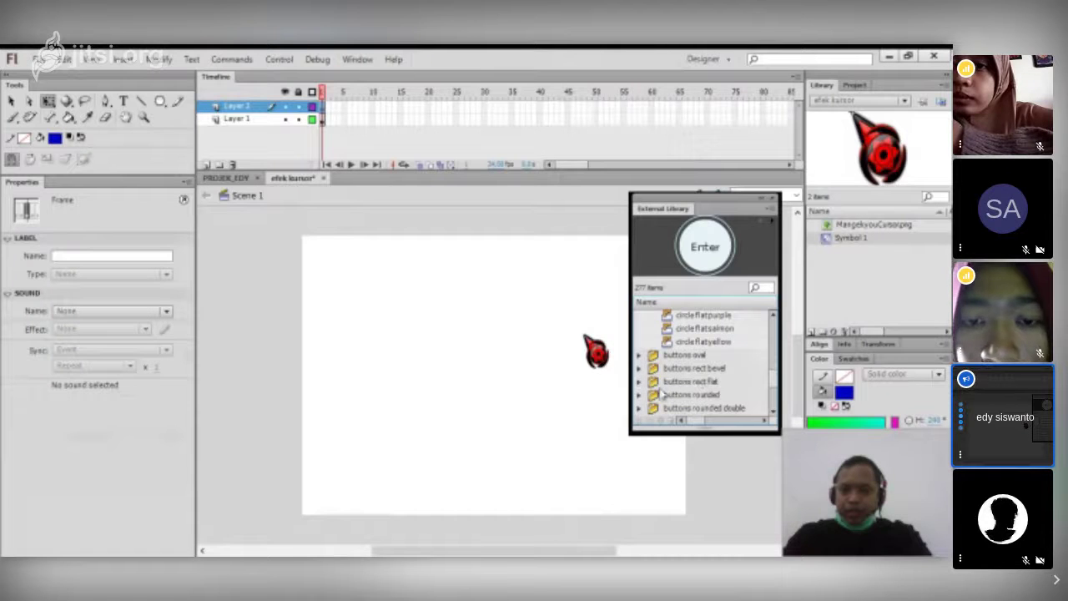
- Preview the rectangular samples in the buttons rect bevel and buttons rect flat folders, such as rect bevel gold and rectangle flat purple
left_click(640, 369)
left_click(681, 384)
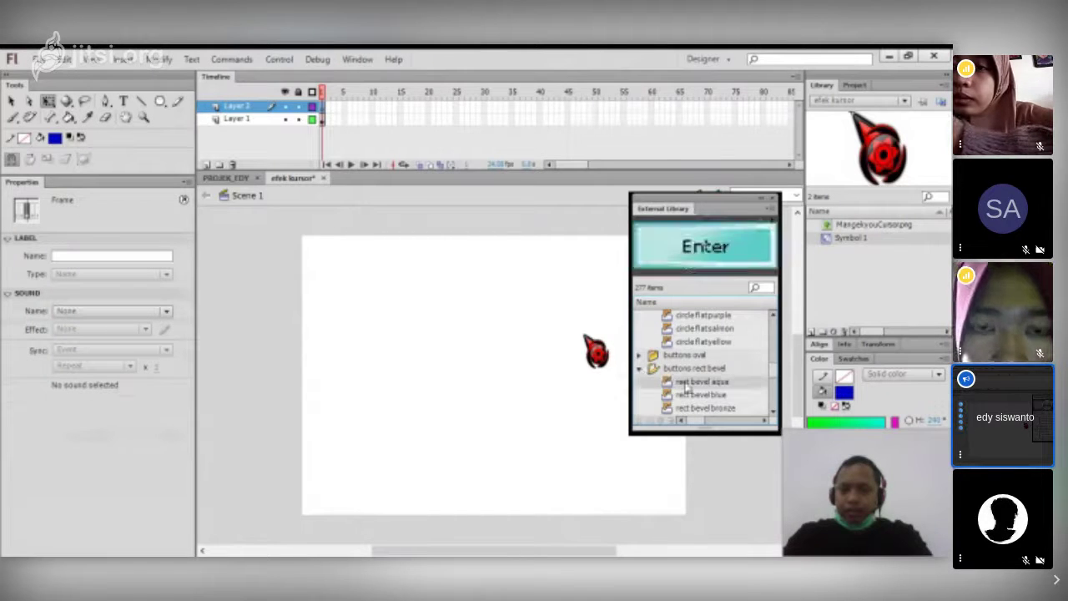
left_click(700, 396)
scroll(700, 399, "down", 2)
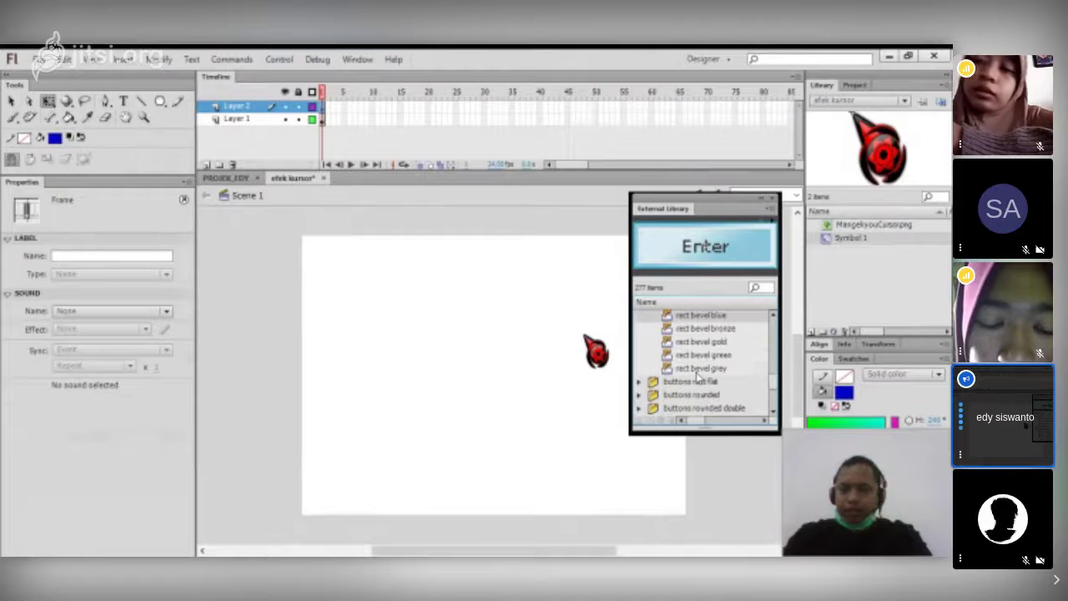
left_click(699, 369)
left_click(702, 356)
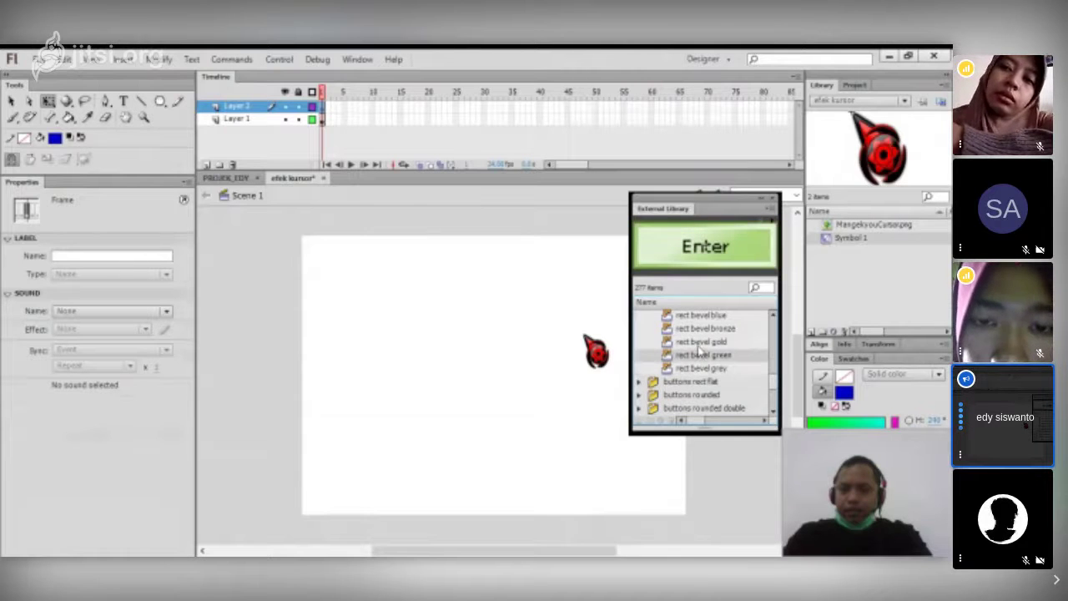
left_click(701, 343)
left_click(639, 382)
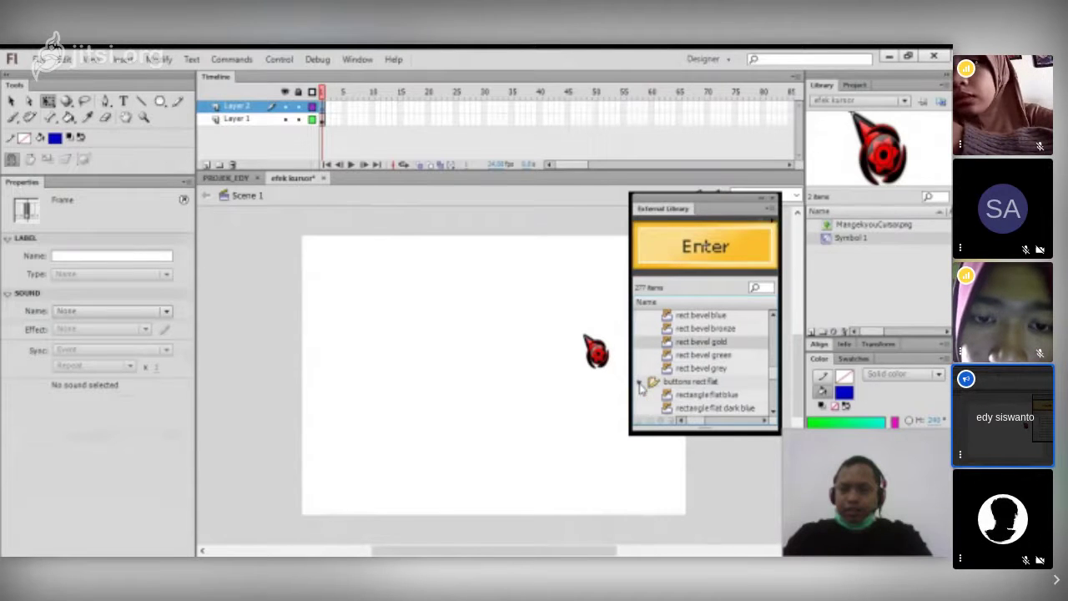
left_click(704, 396)
scroll(705, 396, "down", 2)
left_click(706, 372)
left_click(705, 381)
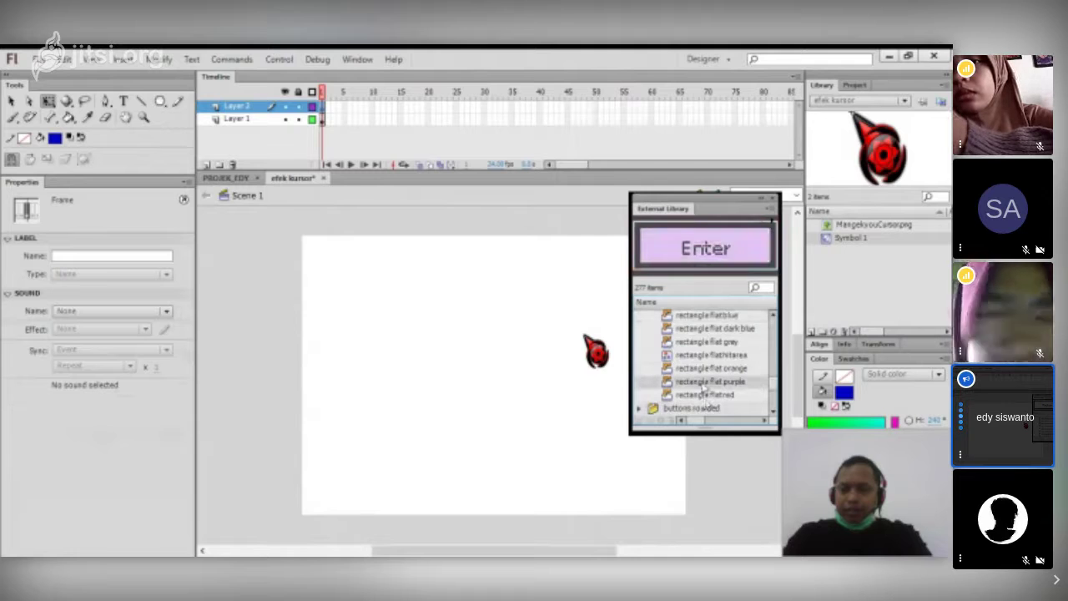
- Preview the rounded samples in the buttons rounded folder, including rounded blue, green, grey and orange
scroll(704, 386, "down", 1)
left_click(640, 368)
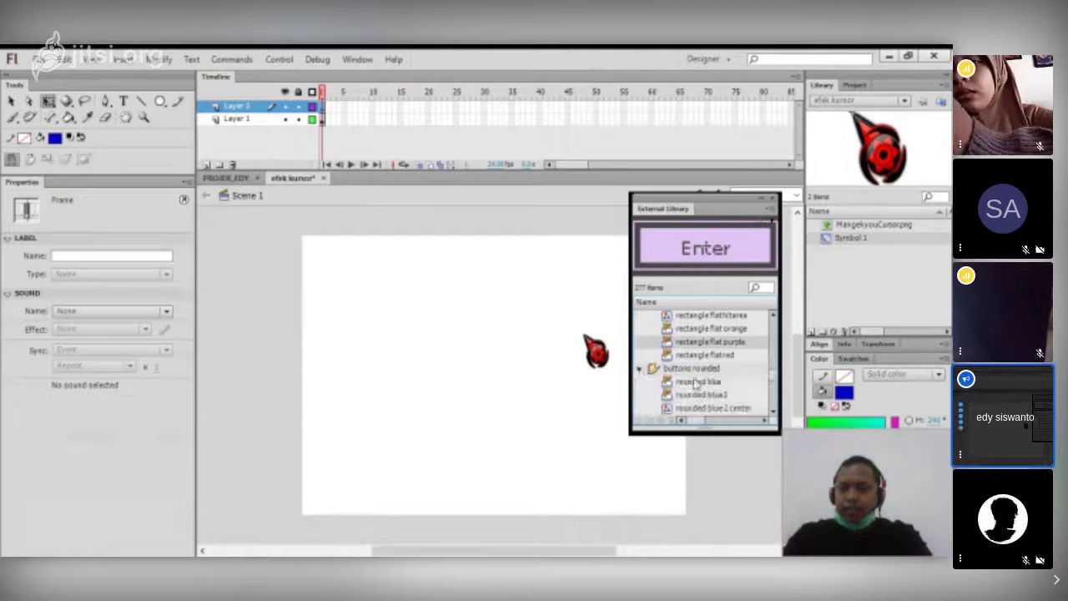
left_click(698, 382)
scroll(698, 387, "down", 2)
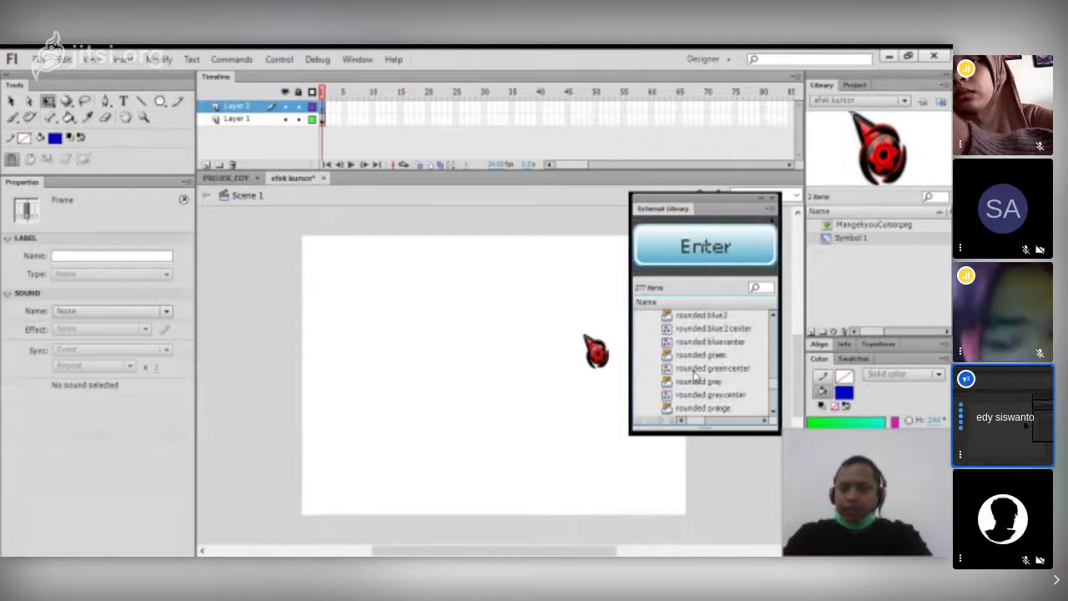
left_click(700, 357)
left_click(700, 384)
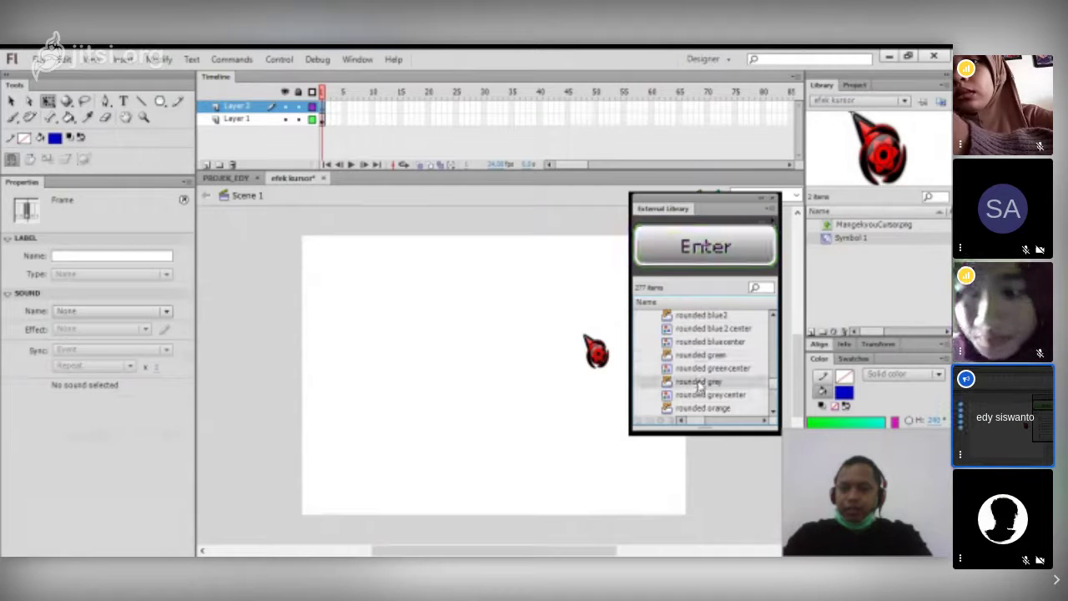
left_click(698, 409)
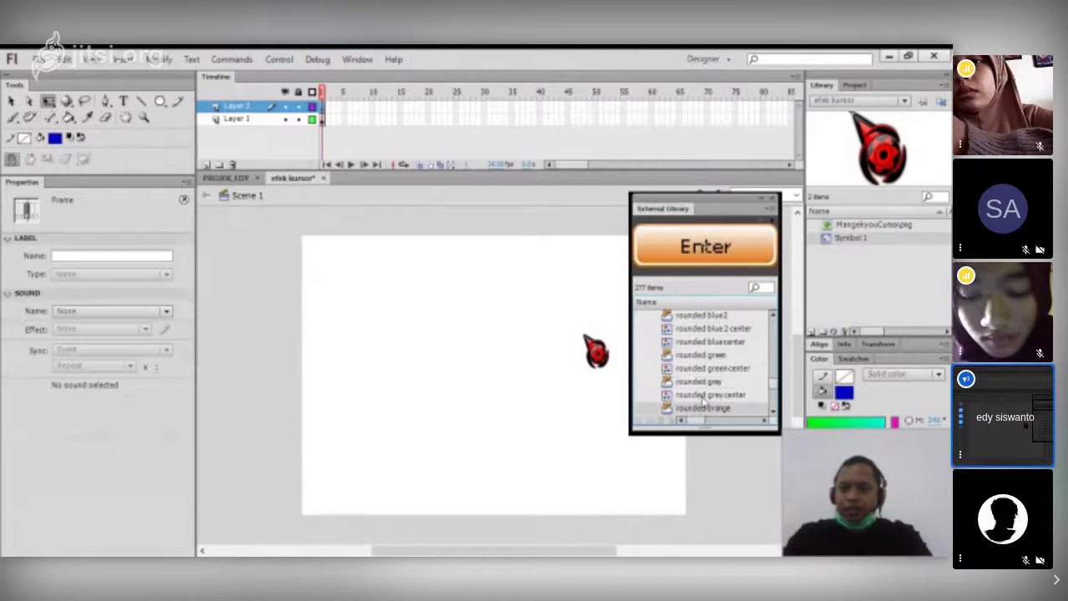
scroll(700, 399, "down", 2)
- Place a rounded red button from the library left of the stage's centre and a rounded blue 2 button beside it
left_click(698, 356)
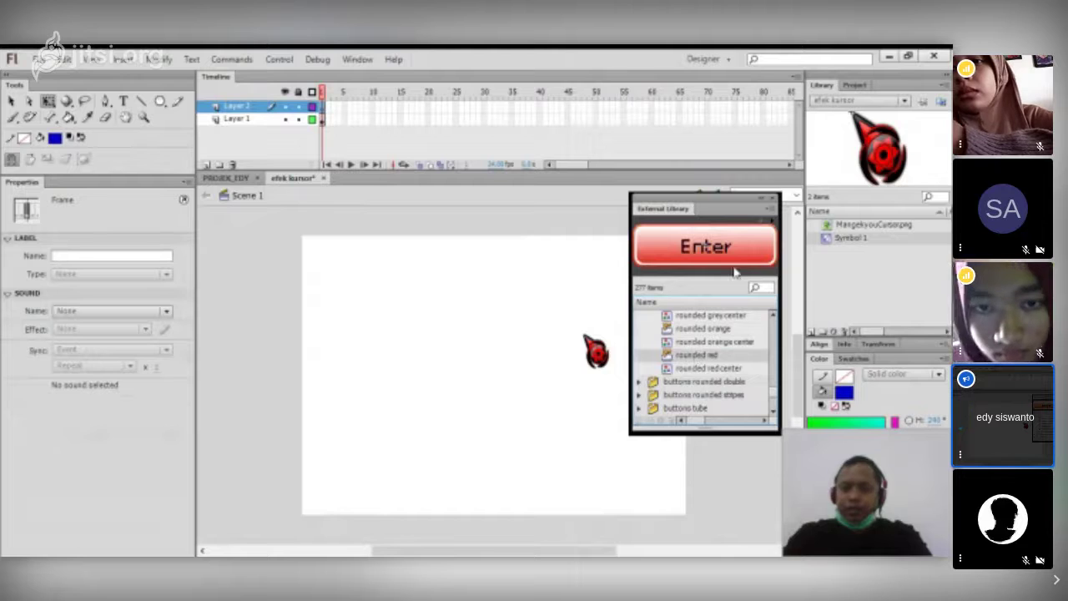
left_click_drag(693, 366, 393, 371)
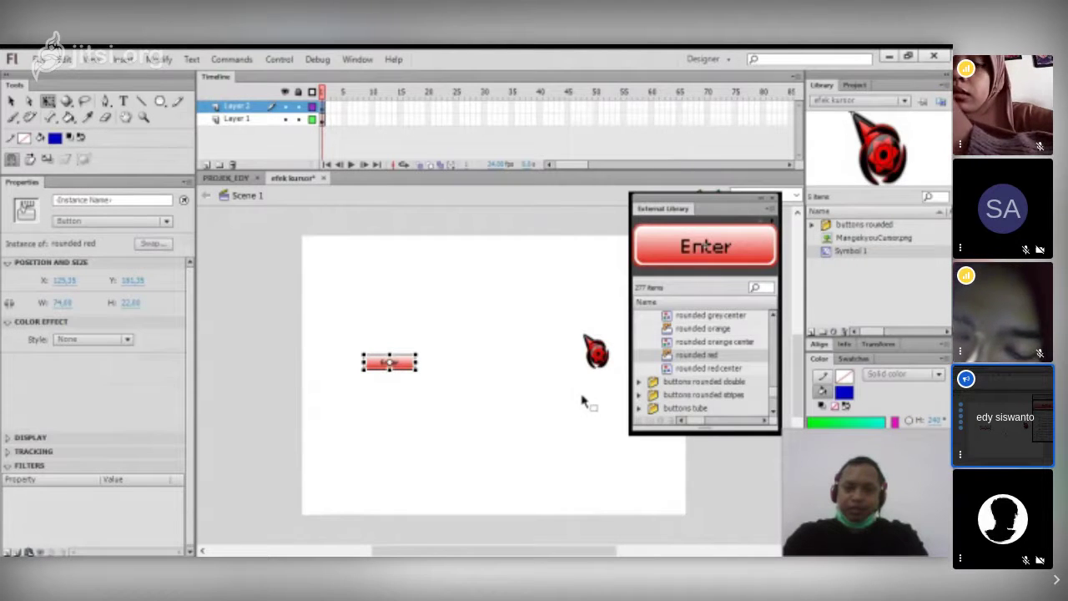
left_click(701, 330)
scroll(701, 332, "up", 2)
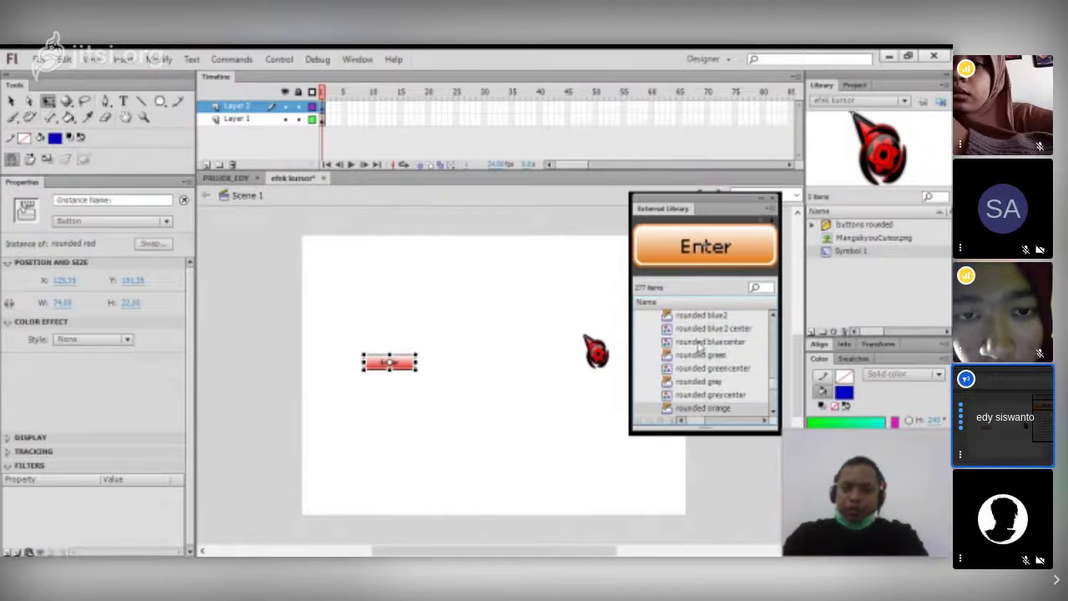
left_click(690, 318)
left_click_drag(691, 322, 460, 370)
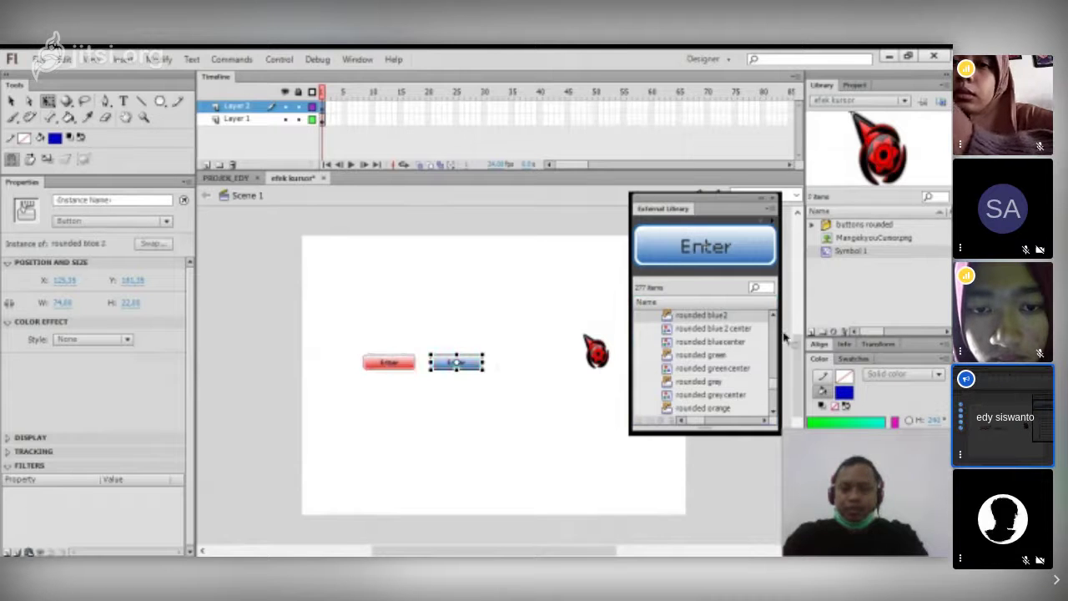
- Collapse the External Library window and move it off the stage onto the pasteboard
left_click(767, 205)
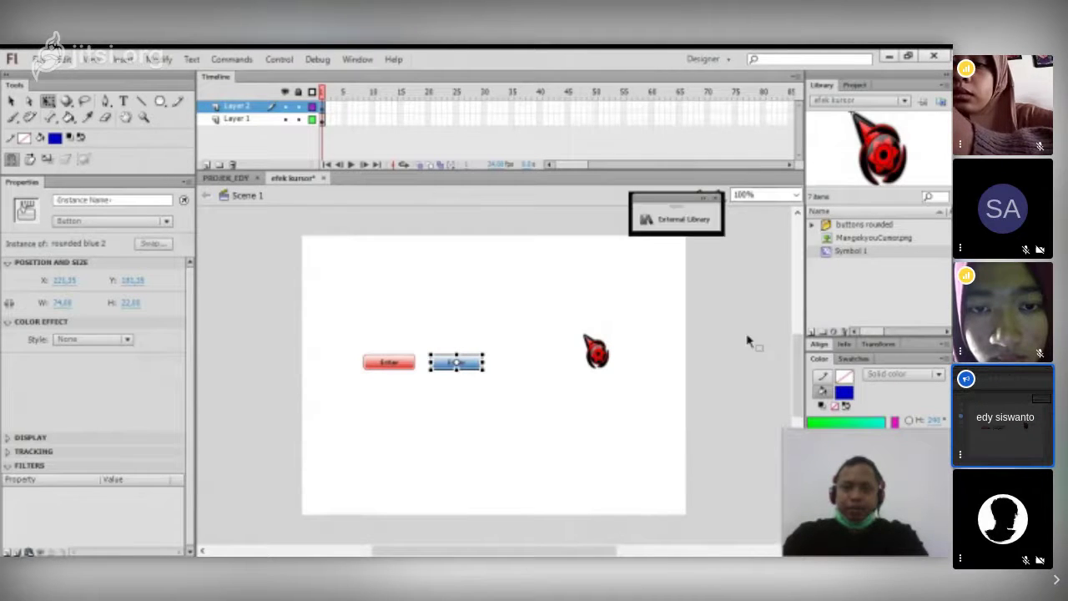
left_click_drag(668, 200, 729, 270)
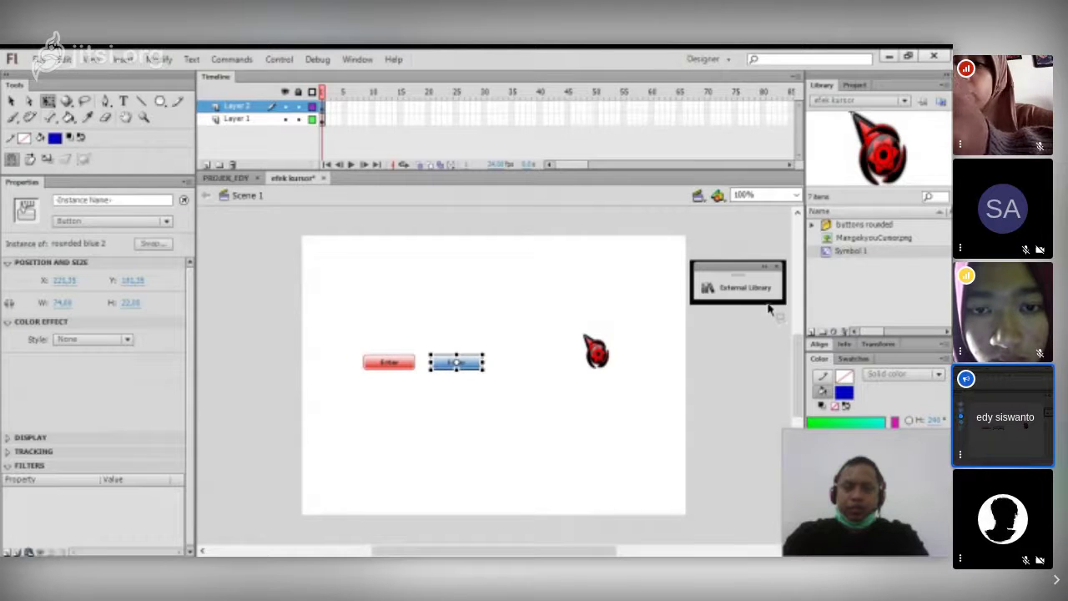
left_click(797, 197)
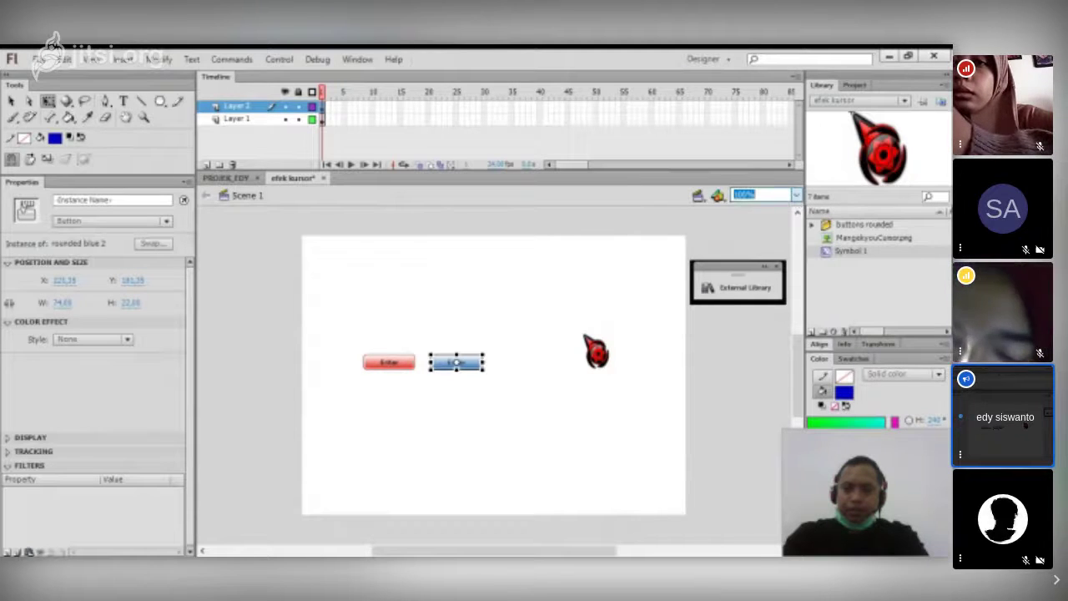
left_click(781, 262)
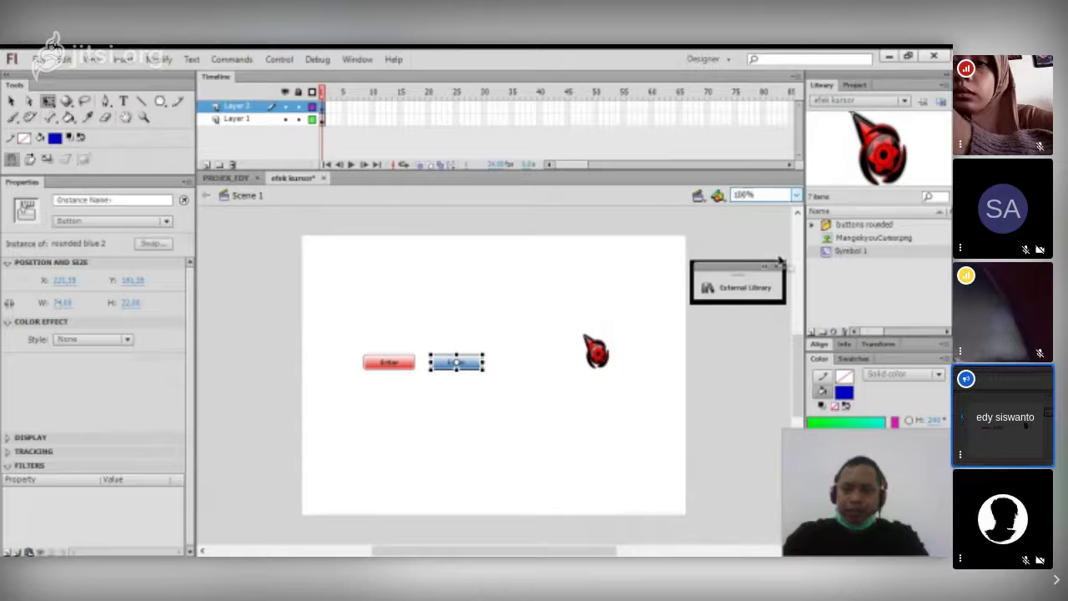
- Open the rounded red button's symbol for in-place editing from the enlarged stage
left_click(515, 320)
key("ctrl+=")
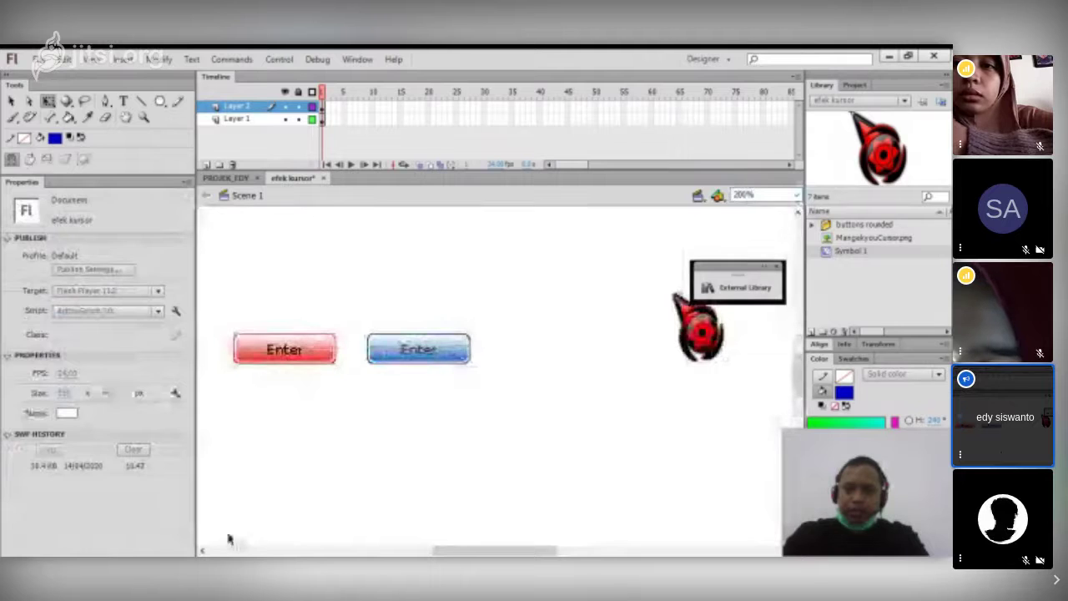
left_click(202, 551)
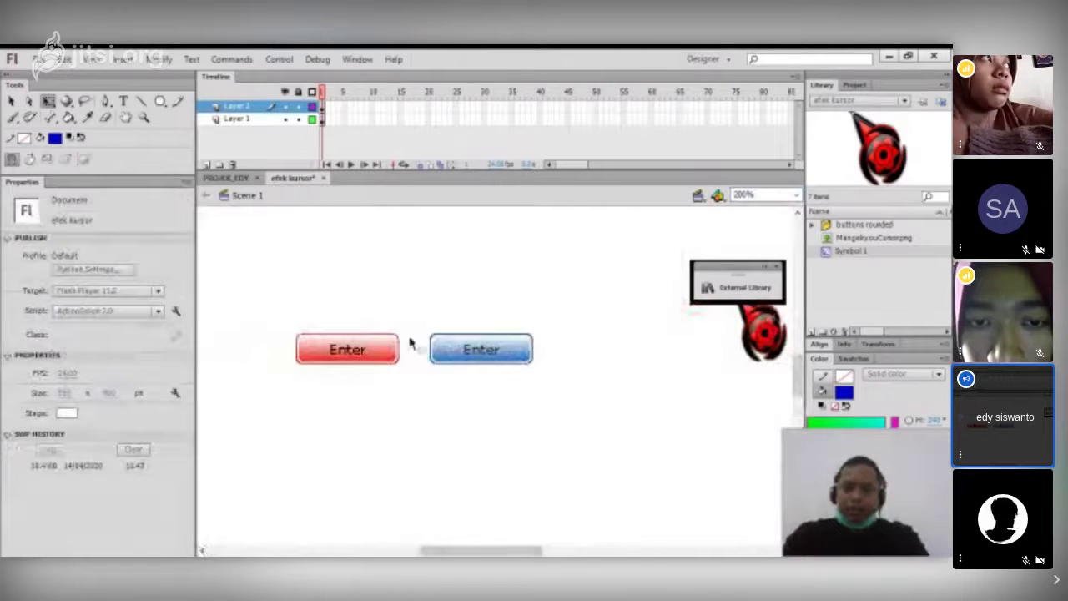
left_click(367, 357)
left_click(466, 359)
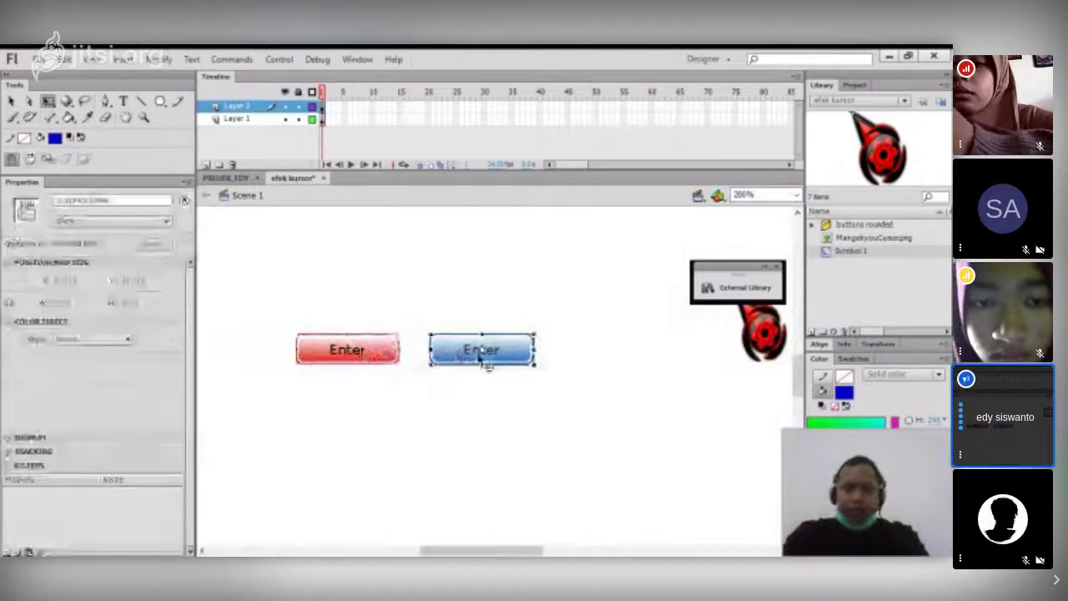
left_click(364, 354)
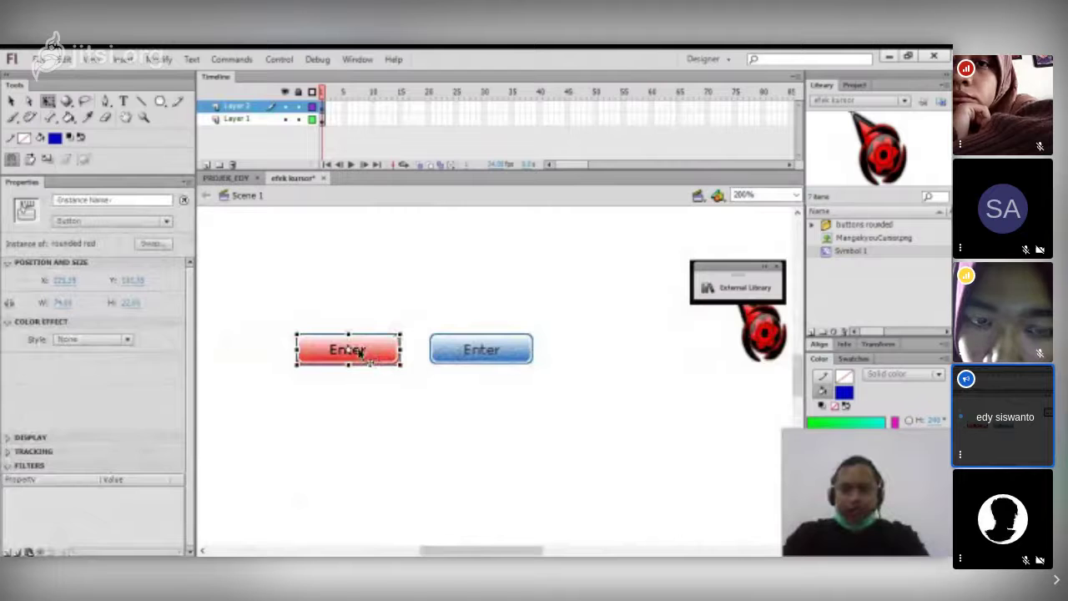
double_click(364, 354)
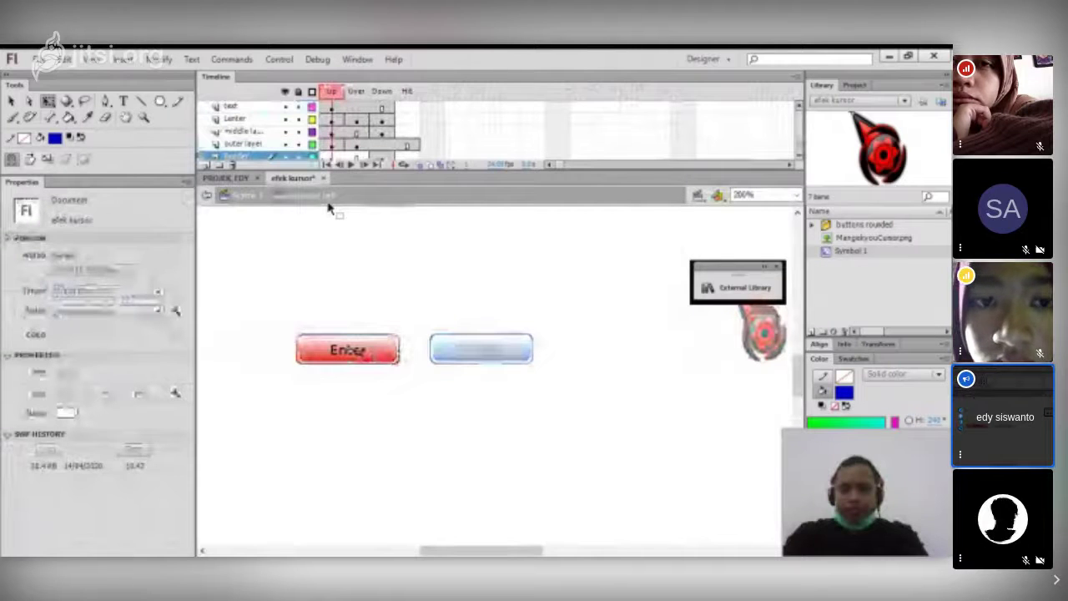
left_click(244, 198)
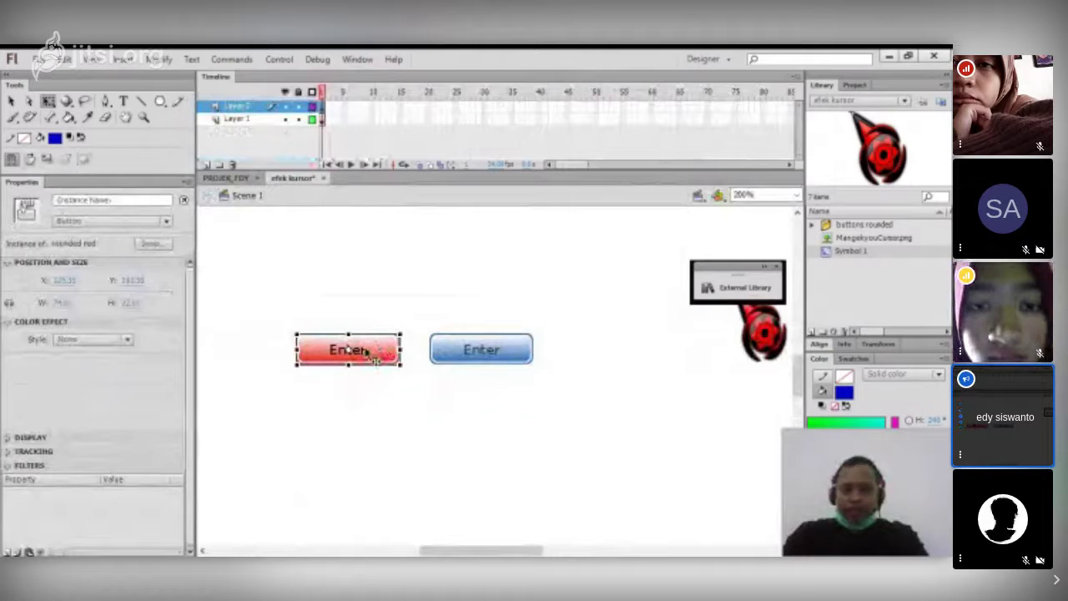
double_click(380, 420)
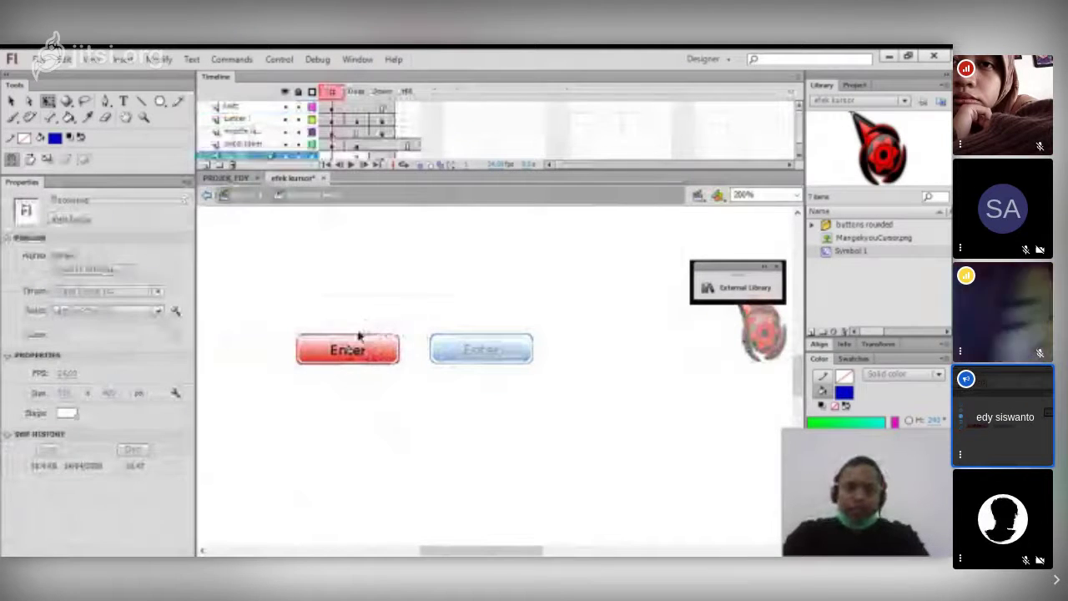
- Examine the red button's text layer across its Up, Over and Hit states
left_click(243, 111)
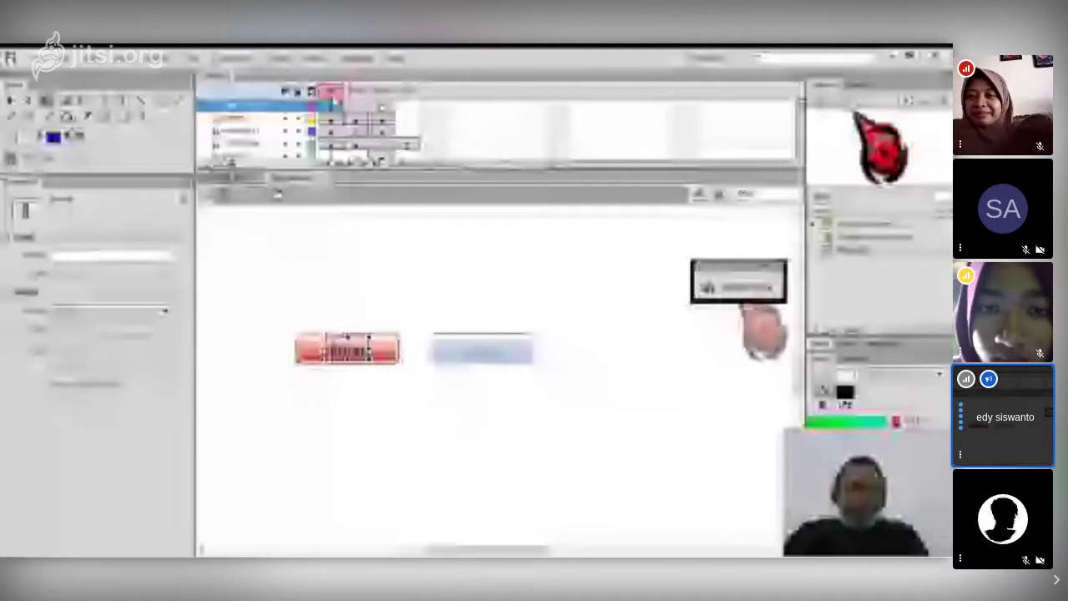
left_click(407, 91)
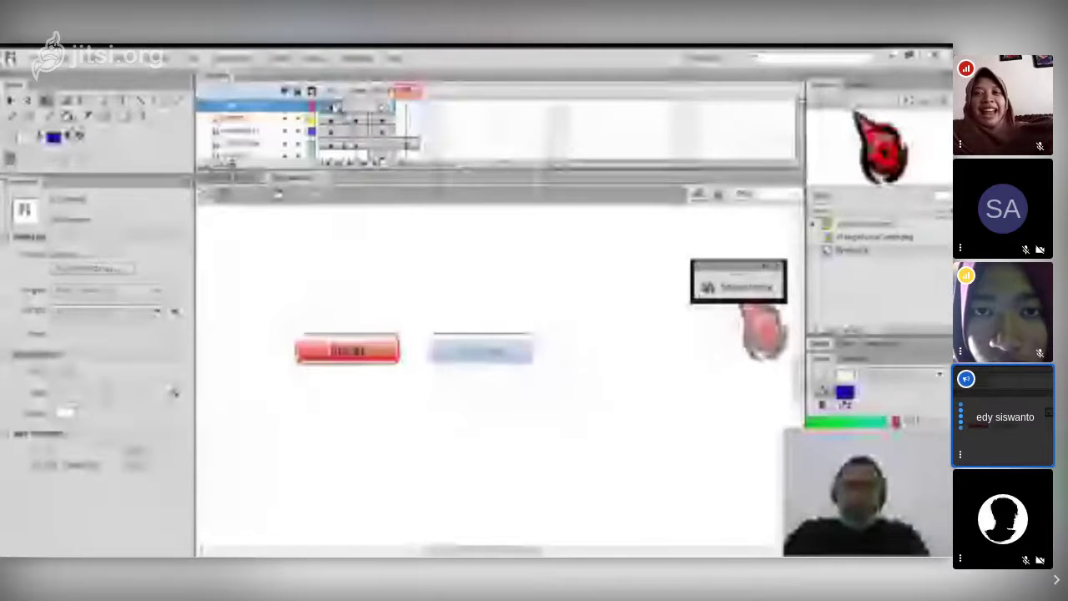
left_click(330, 91)
left_click(347, 349)
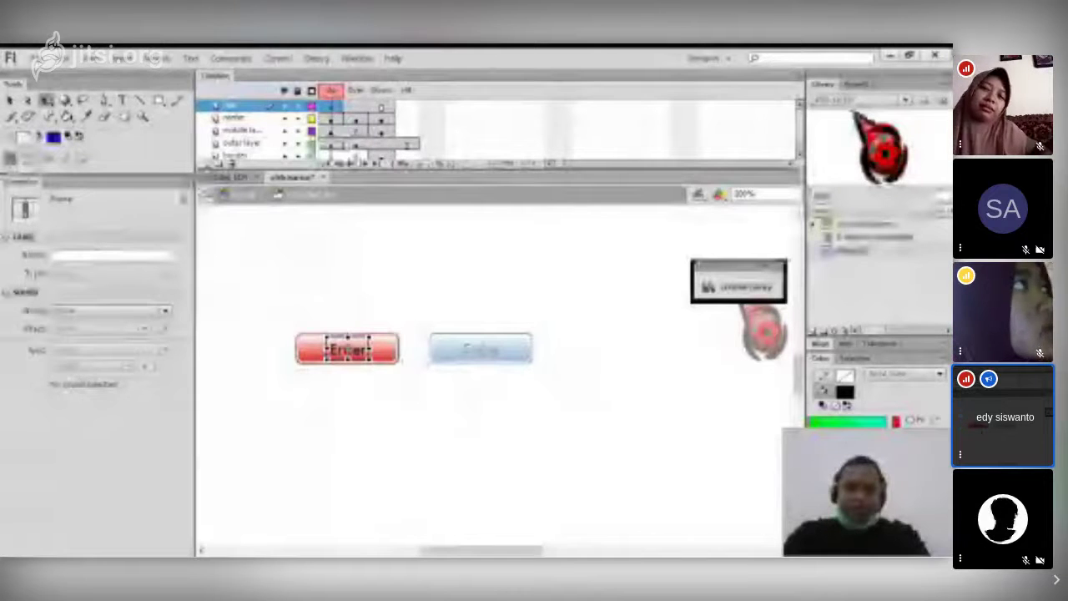
left_click(360, 108)
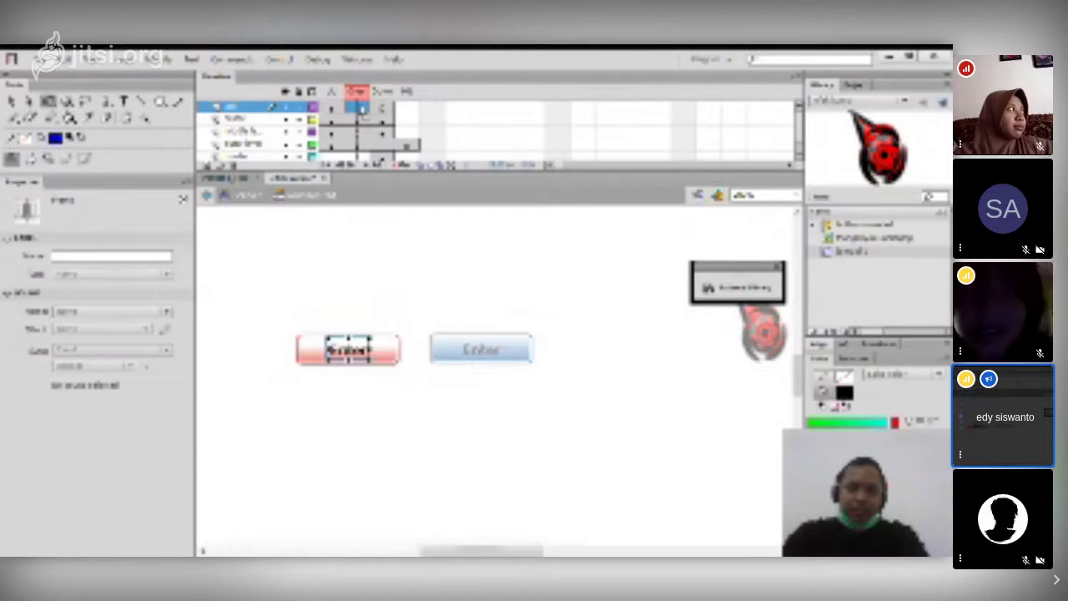
right_click(362, 110)
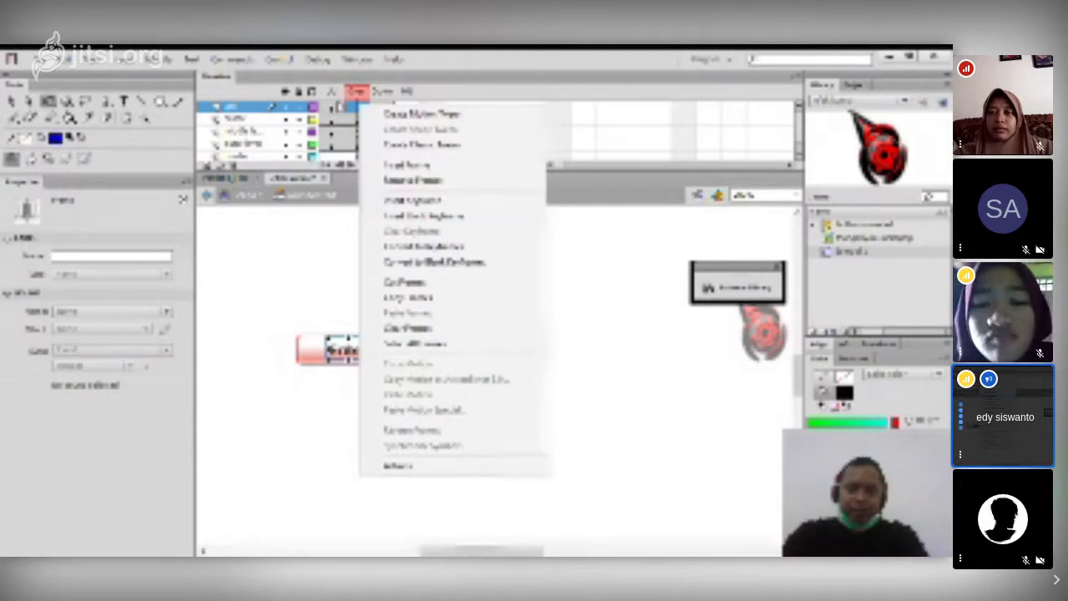
left_click(332, 116)
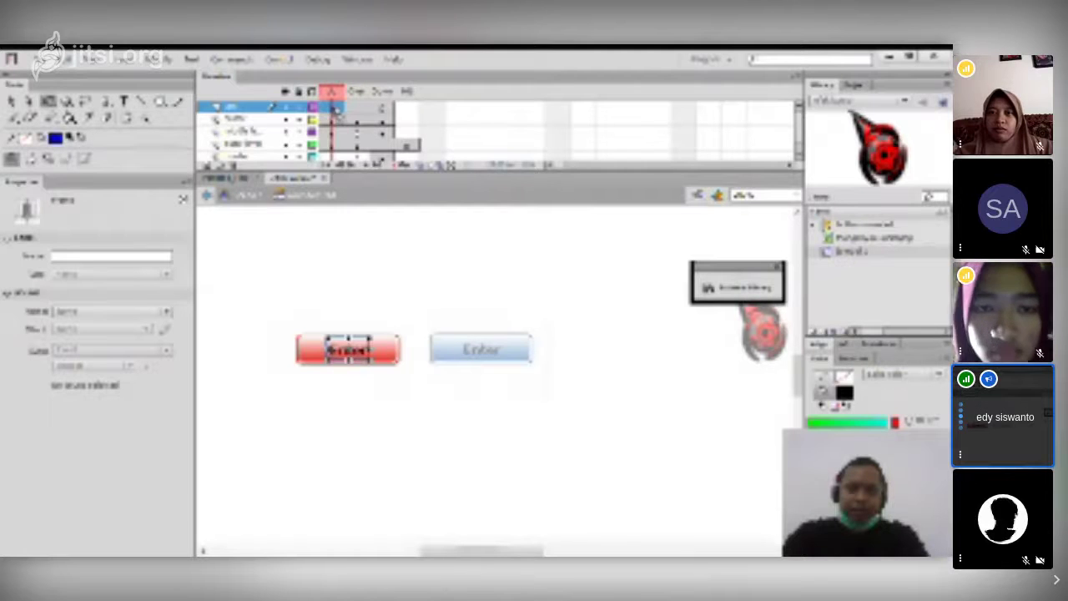
- Replace the red button's label in the Up state with the text "masuk"
left_click(123, 101)
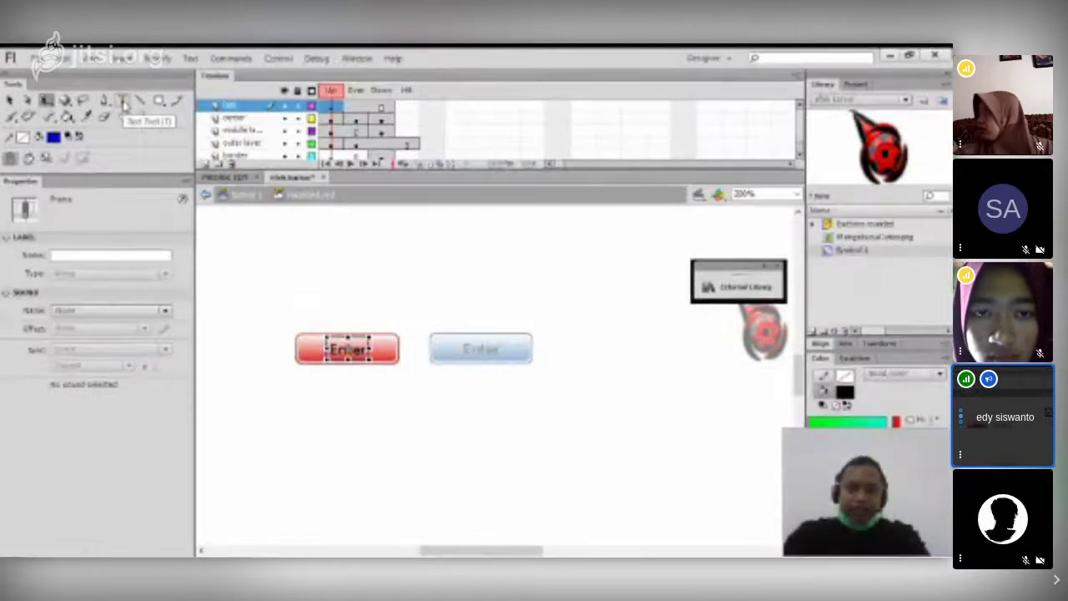
left_click(355, 349)
double_click(354, 349)
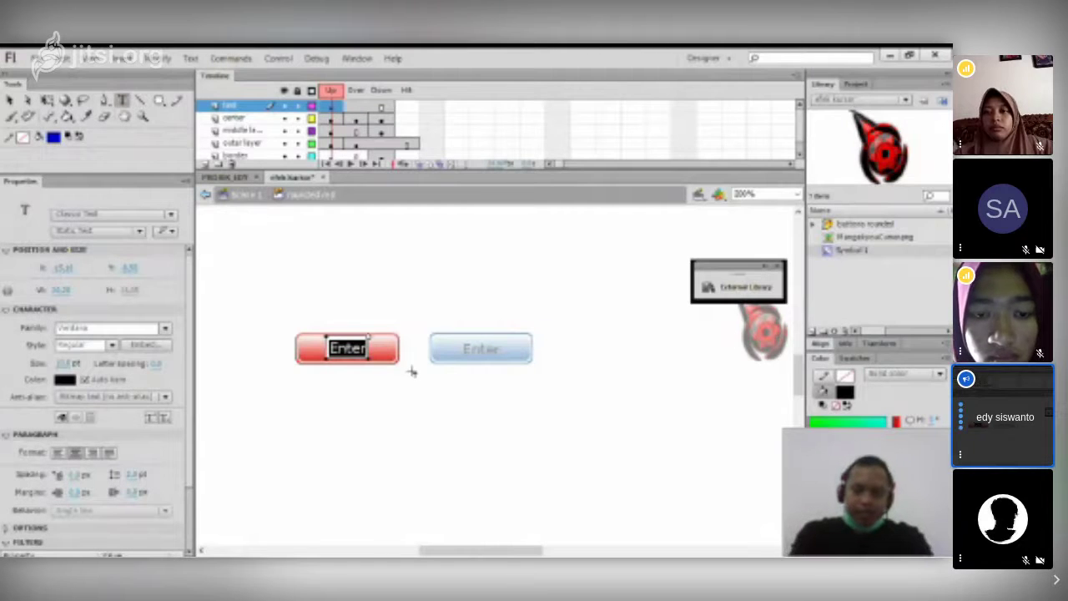
type("masuk")
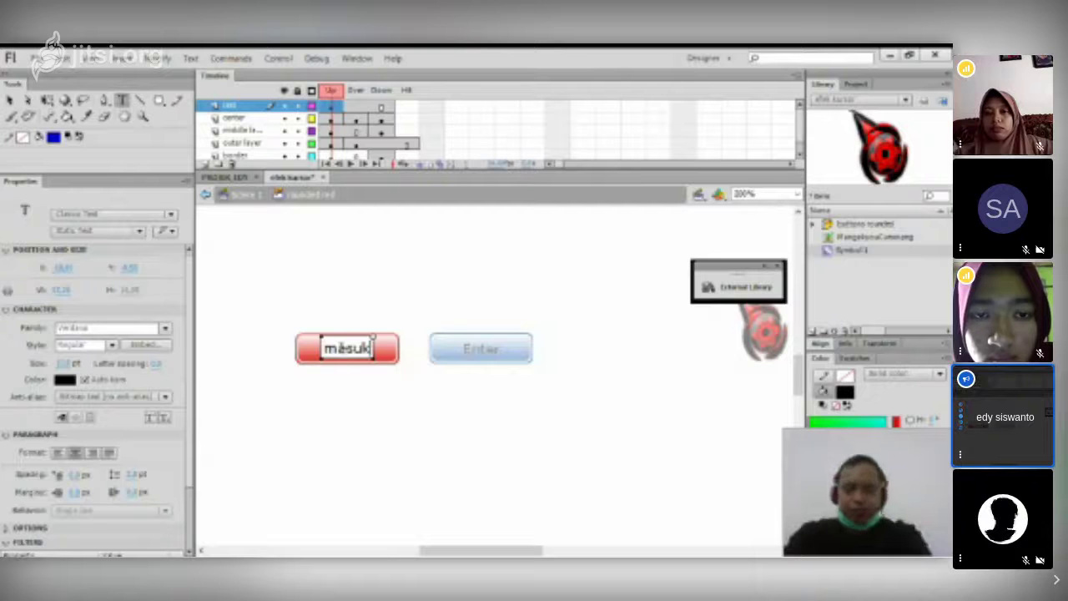
- Insert a keyframe in the Over state of the red button's text layer
left_click(359, 107)
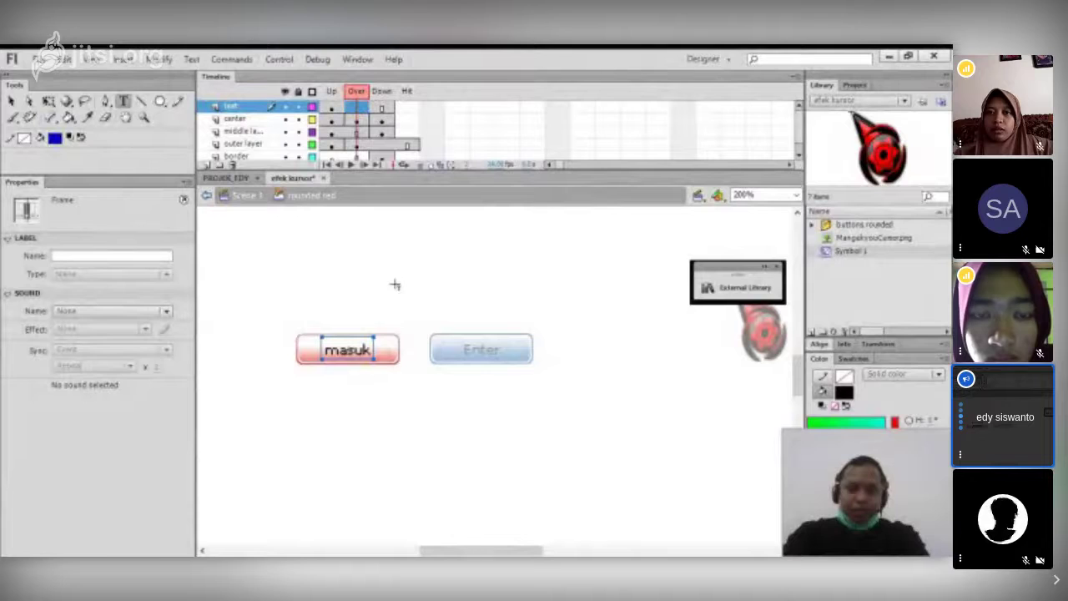
right_click(360, 111)
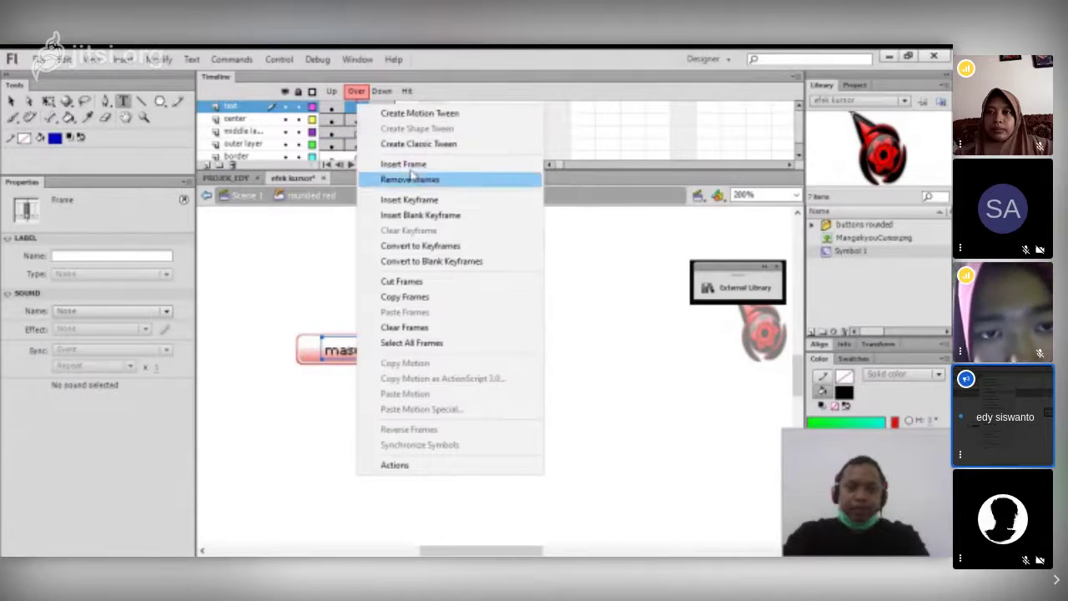
left_click(415, 200)
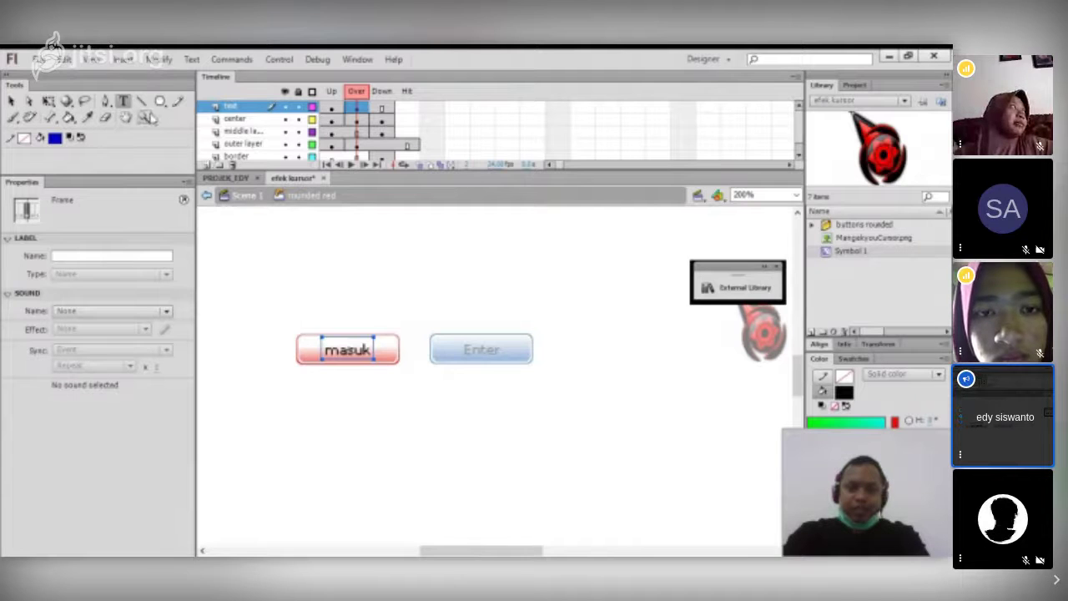
- Change the text colour of the "masuk" label to blue in the Over state
left_click(123, 100)
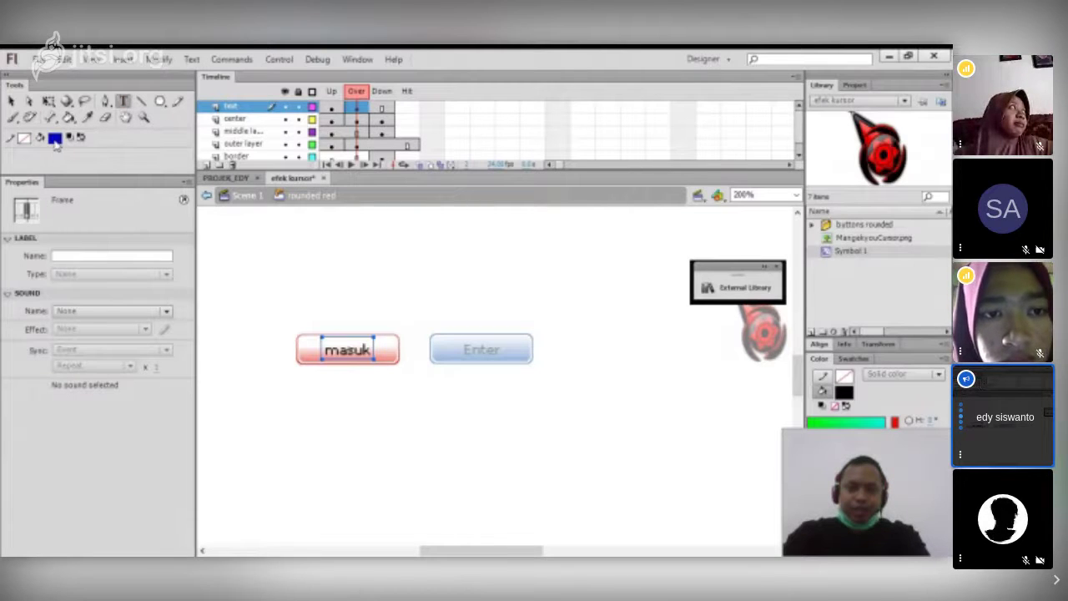
left_click(373, 359)
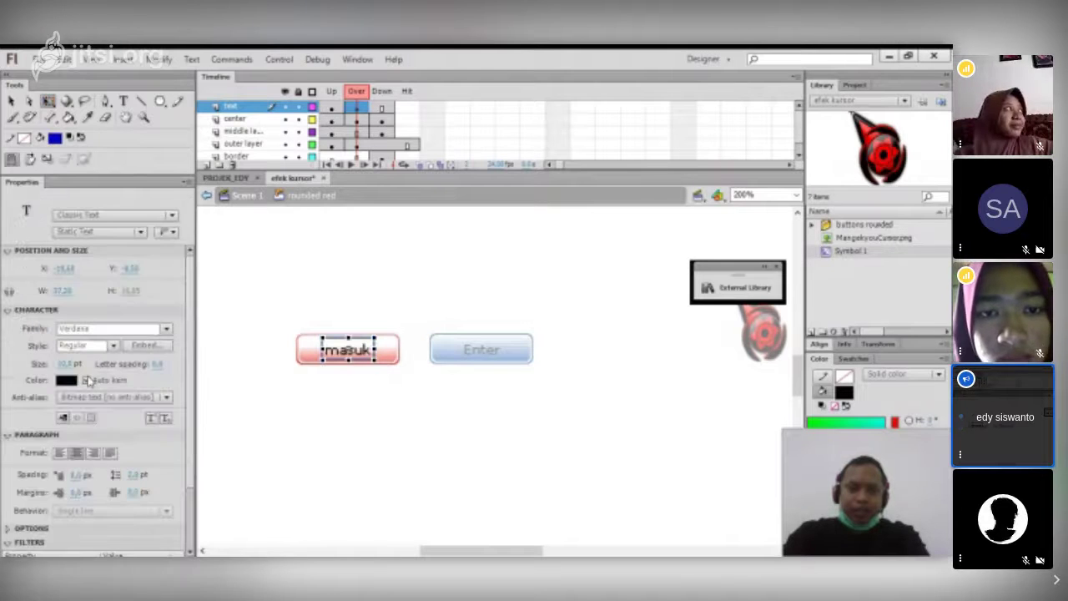
left_click(67, 380)
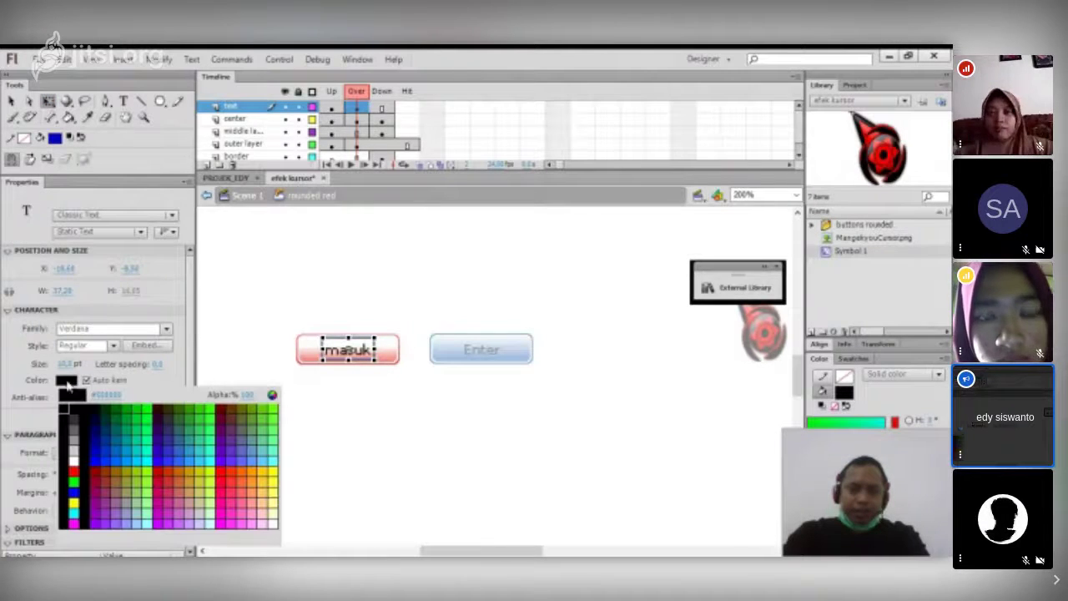
left_click(98, 456)
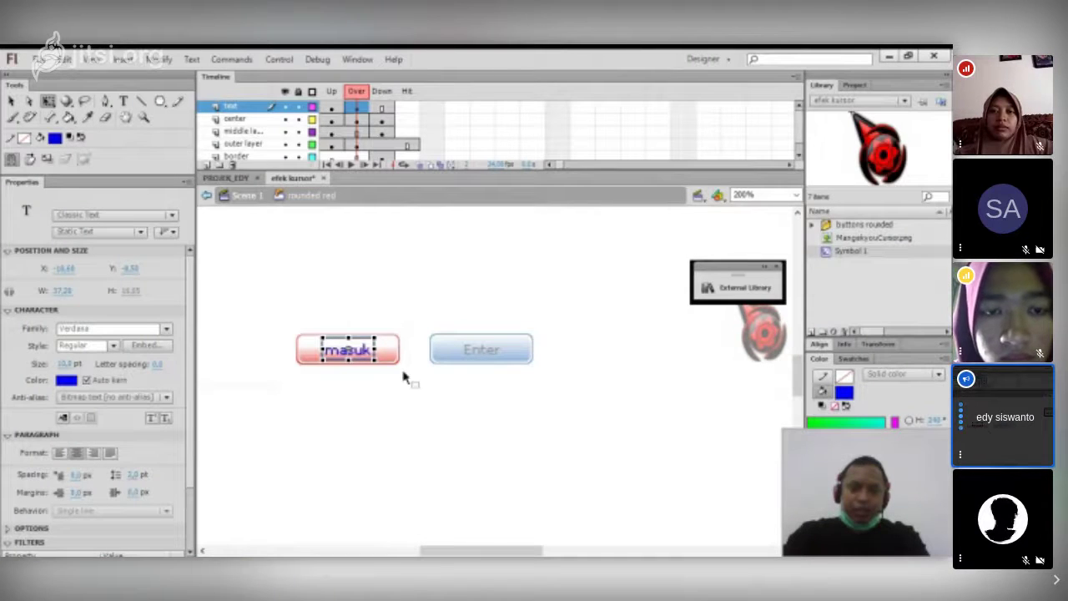
- Rotate the "masuk" label clockwise in the Over state and insert a keyframe in the text layer's Down state
left_click_drag(389, 363, 378, 375)
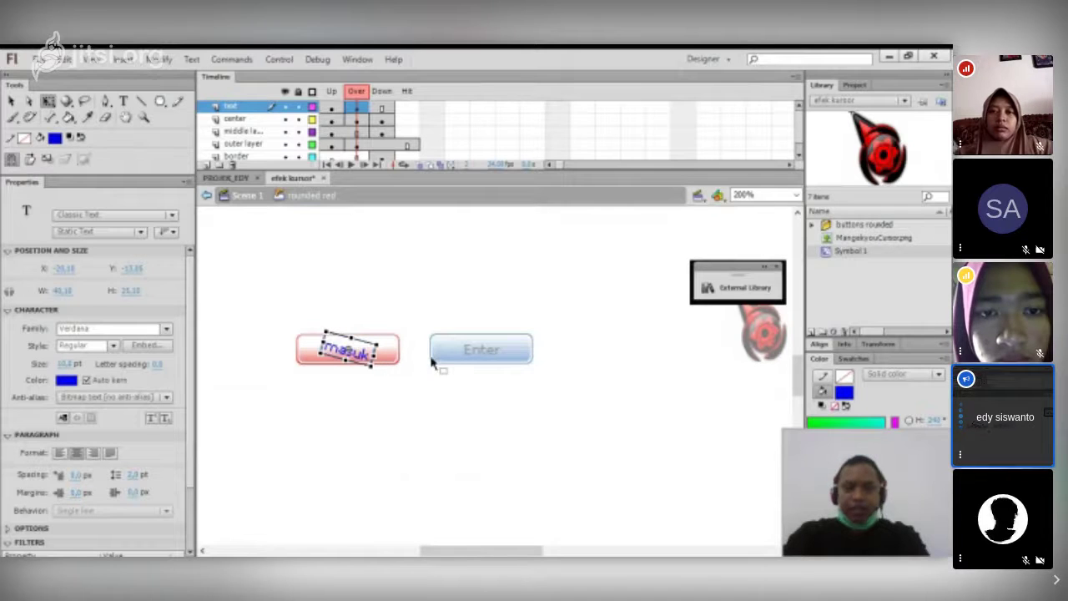
right_click(386, 107)
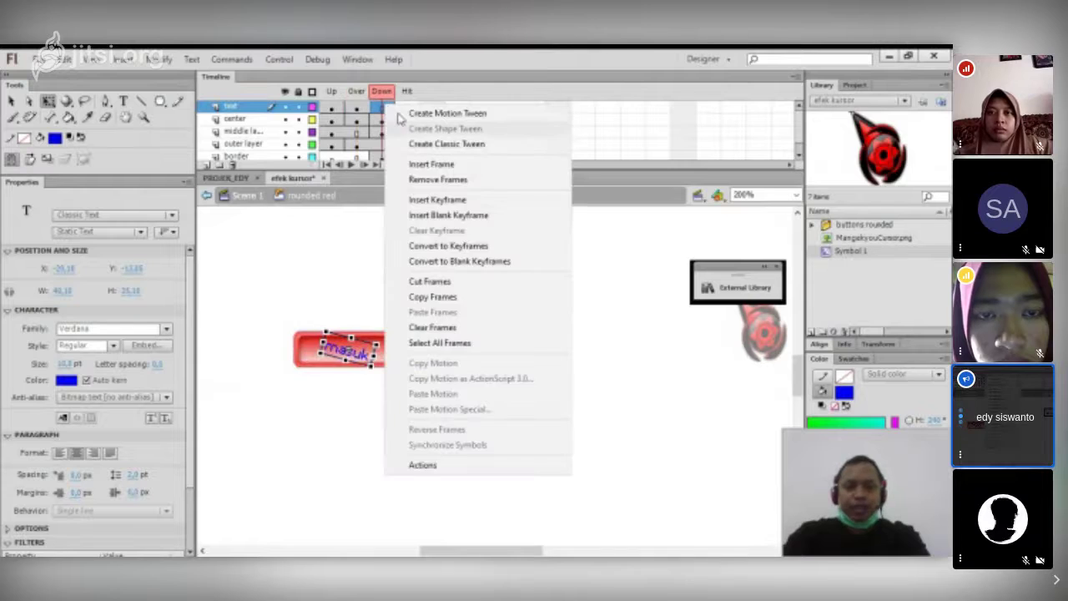
left_click(441, 200)
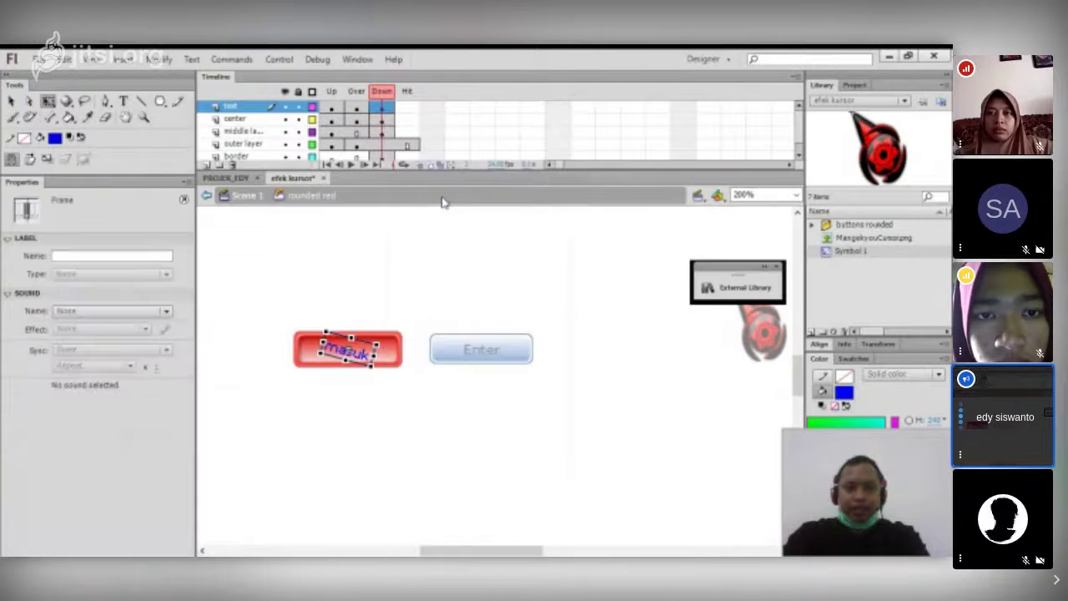
- Colour the "masuk" label yellow in the Down state and rotate it counterclockwise so it tilts upward
left_click(367, 355)
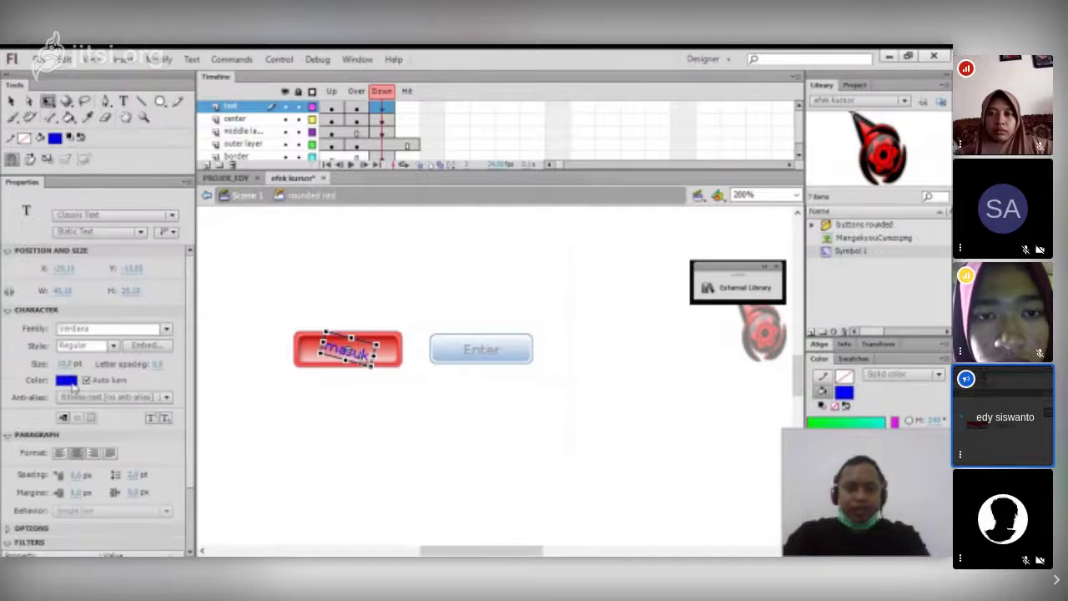
left_click(66, 379)
left_click(74, 456)
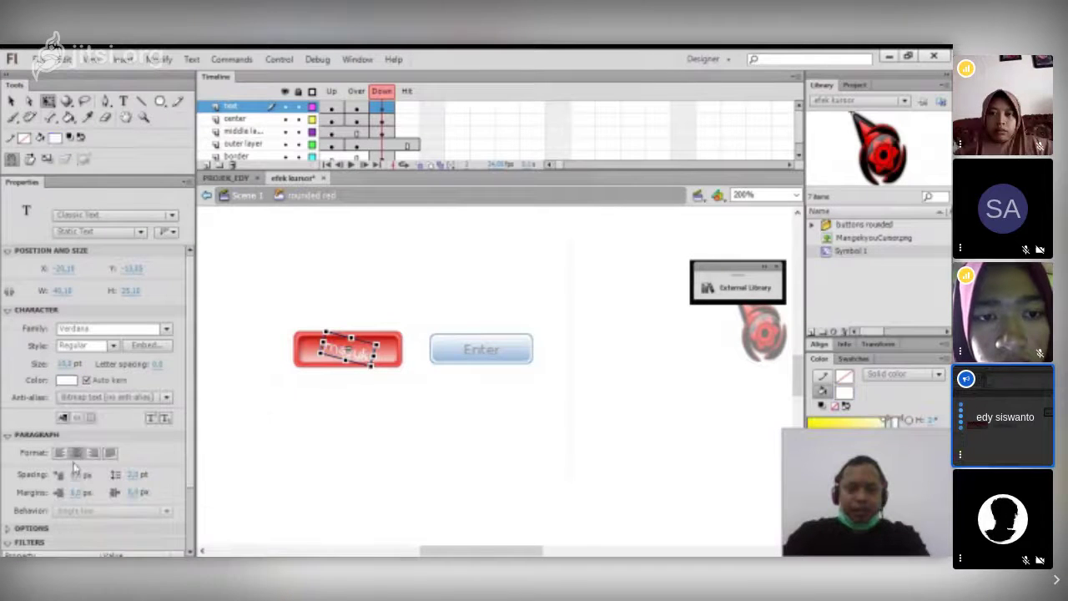
left_click(67, 380)
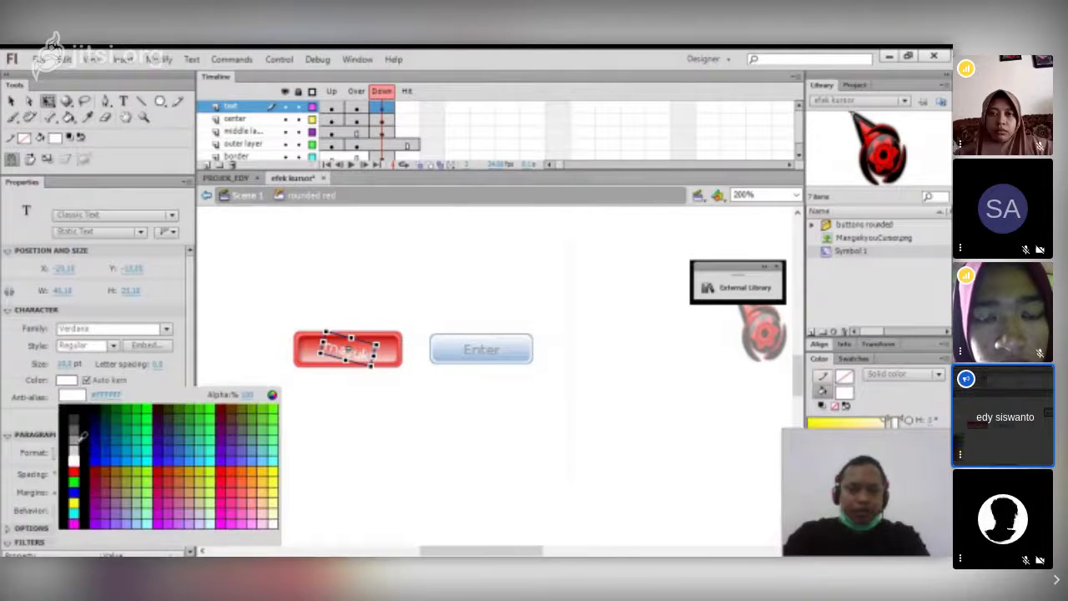
left_click(79, 500)
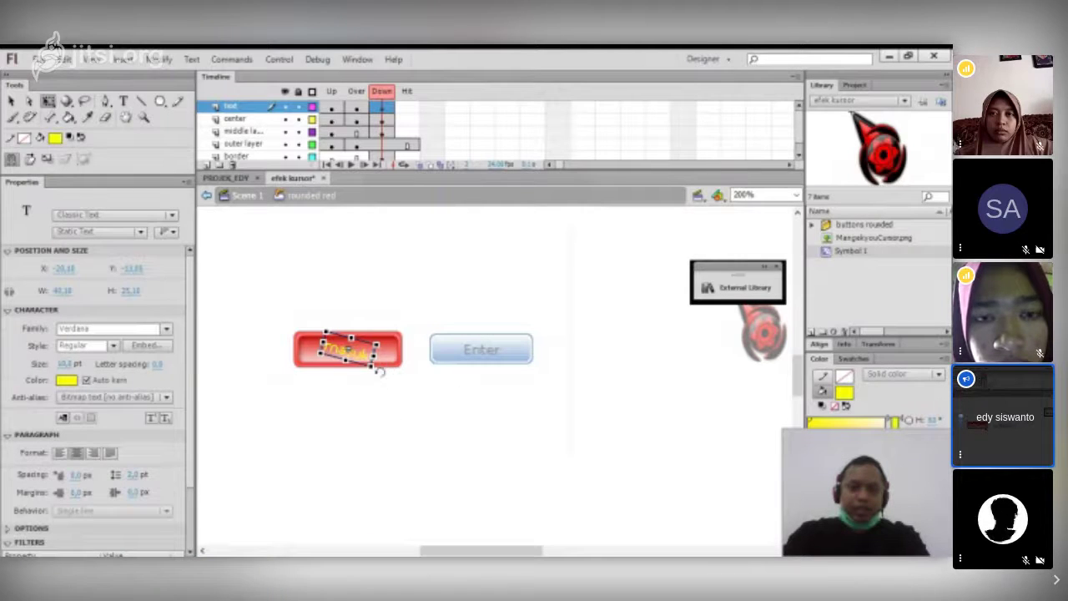
left_click_drag(380, 373, 380, 350)
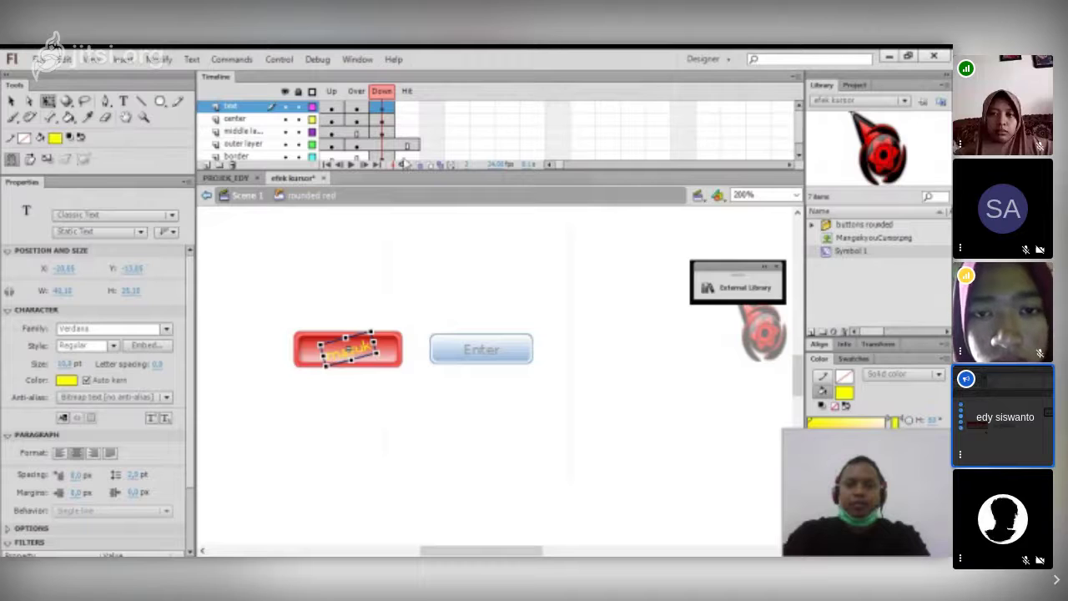
- Insert a keyframe in the Hit state of the red button's text layer
left_click(357, 108)
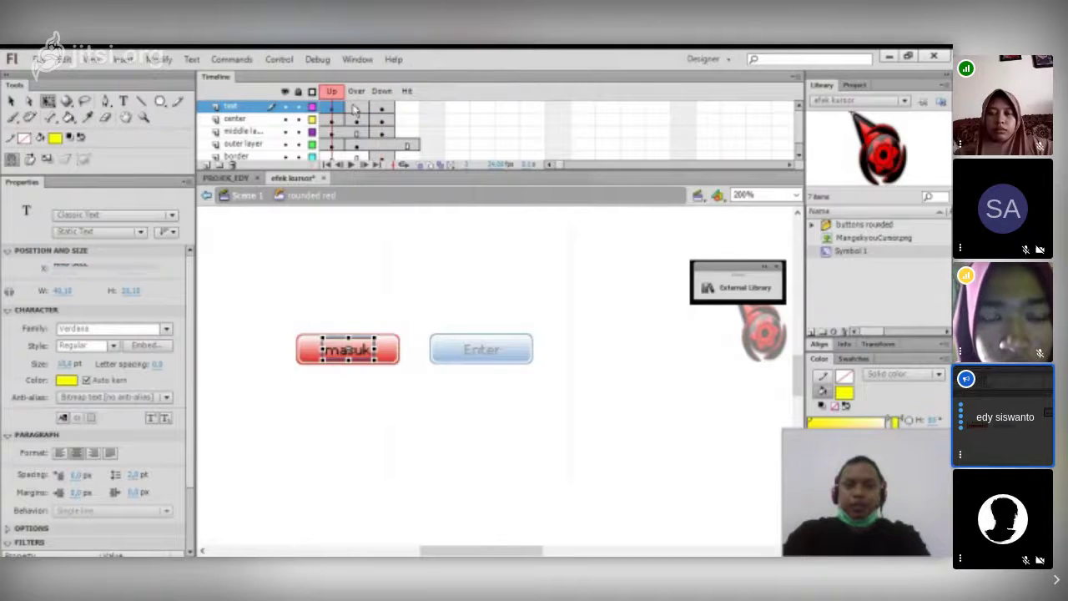
left_click(381, 107)
left_click(406, 107)
right_click(407, 108)
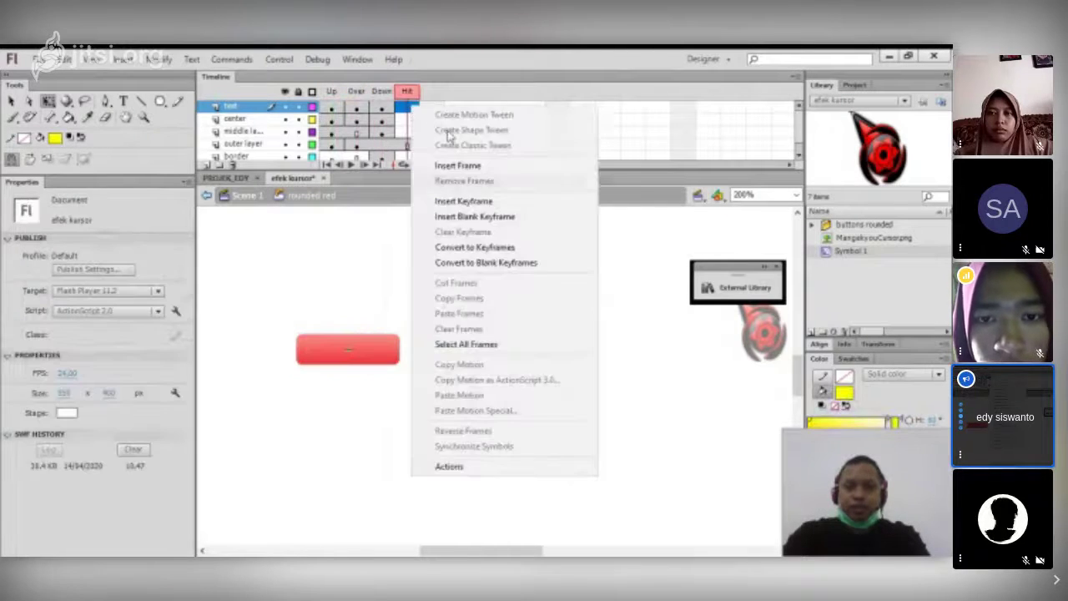
left_click(468, 202)
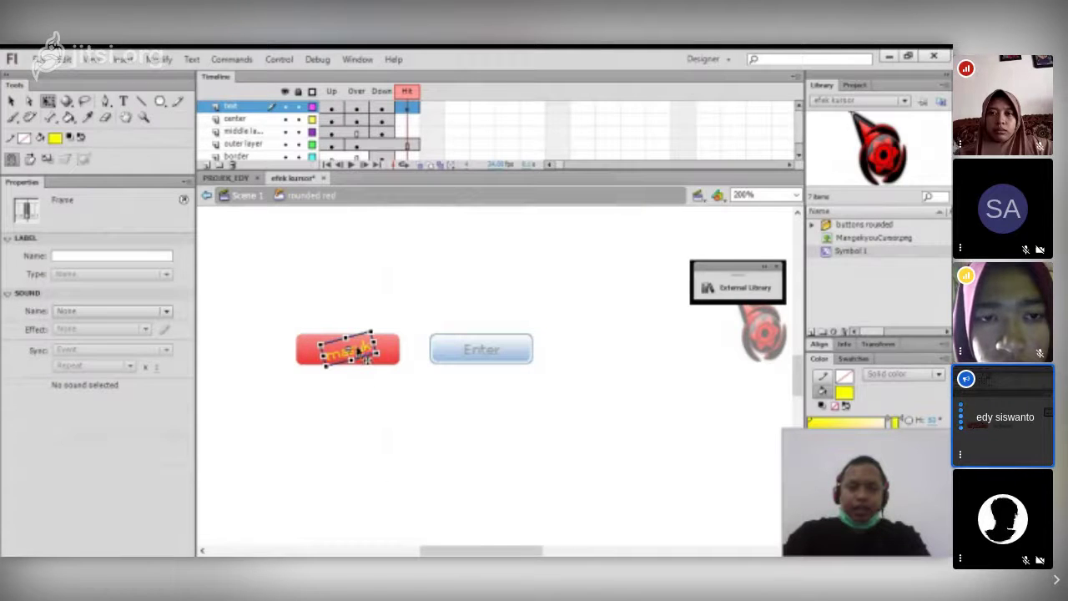
- Enlarge the "masuk" label to about 78 by 48 px in the Hit state and colour it green
left_click(359, 352)
left_click_drag(322, 344, 292, 339)
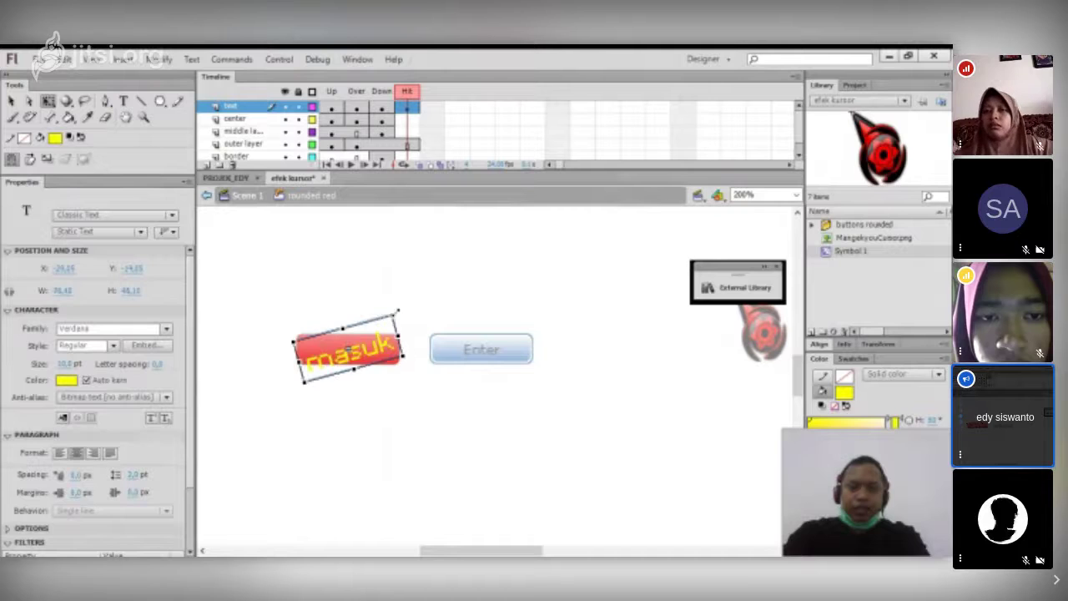
left_click(66, 379)
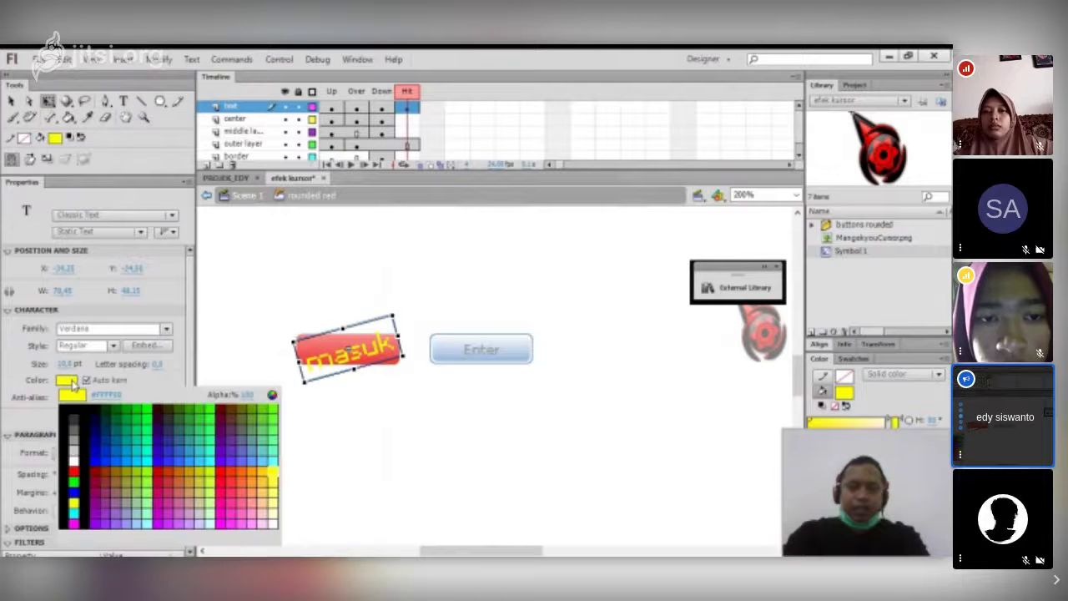
left_click(145, 405)
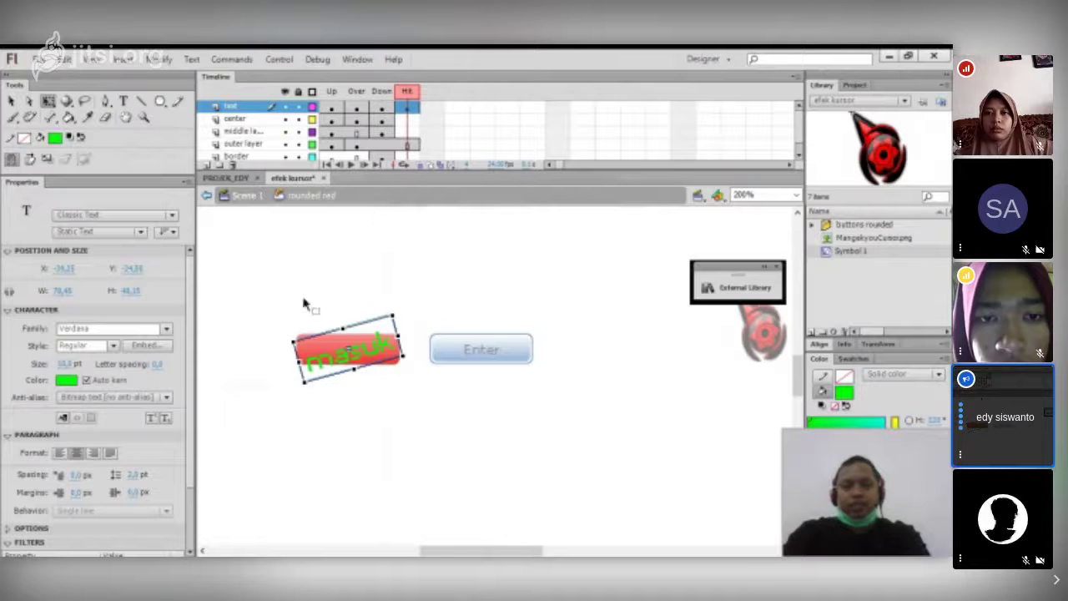
- Return to the main scene and test the movie
left_click(247, 197)
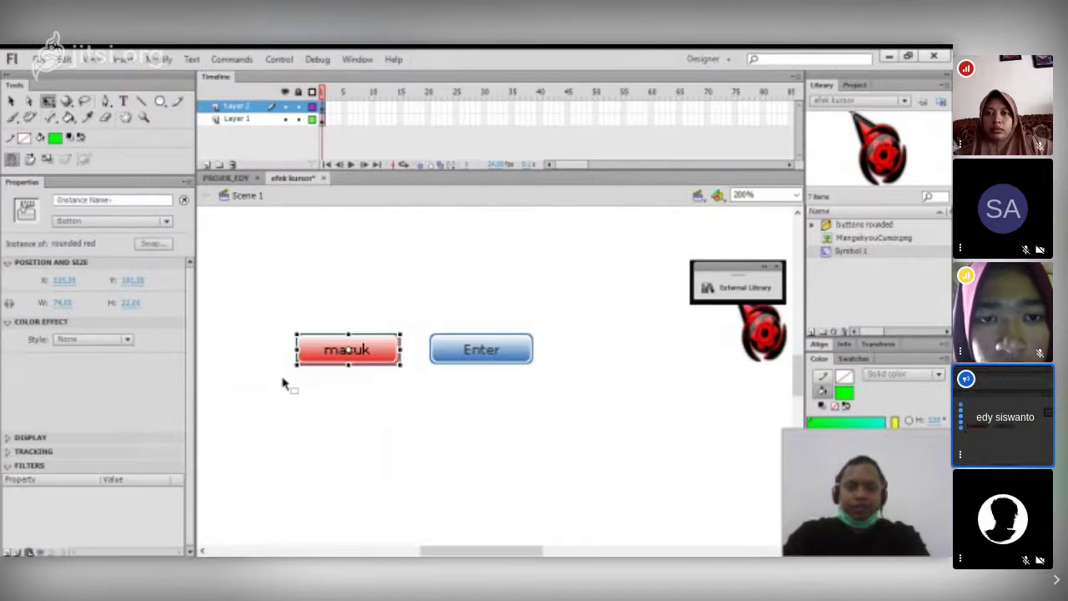
left_click(317, 59)
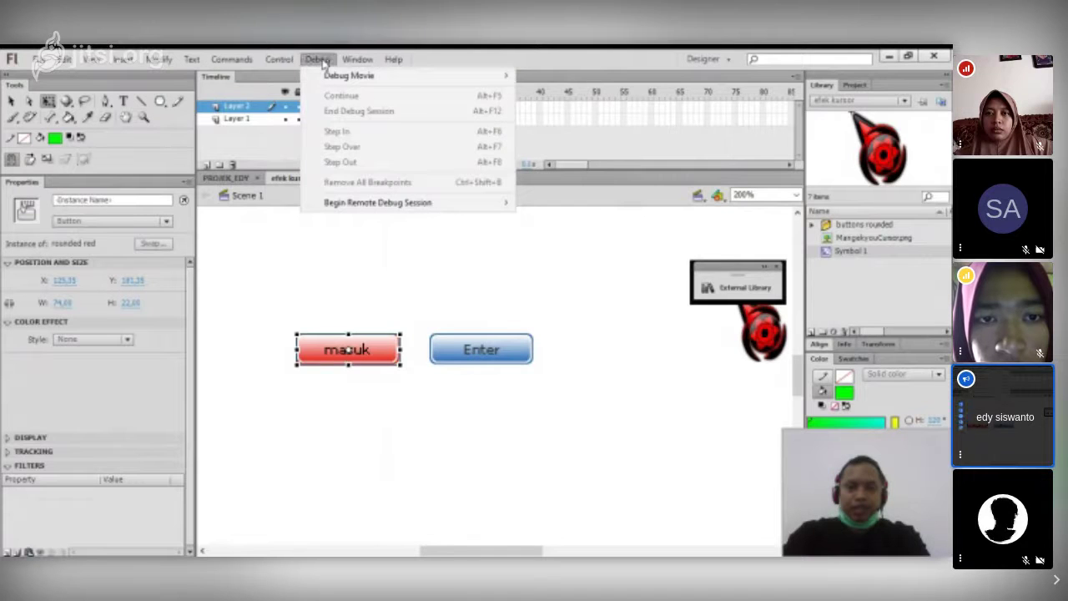
mouse_move(306, 63)
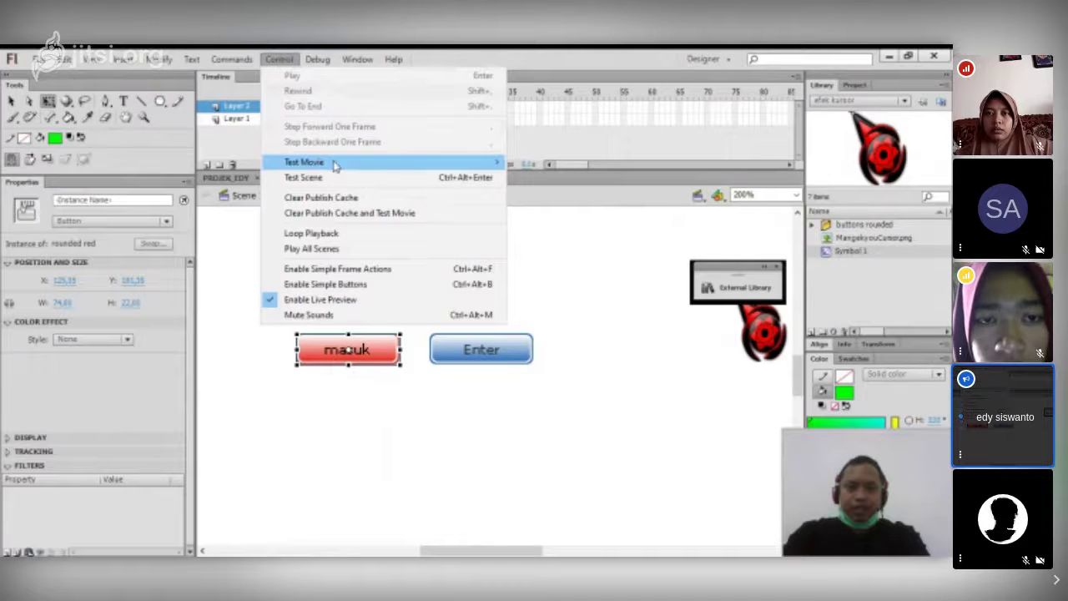
mouse_move(392, 164)
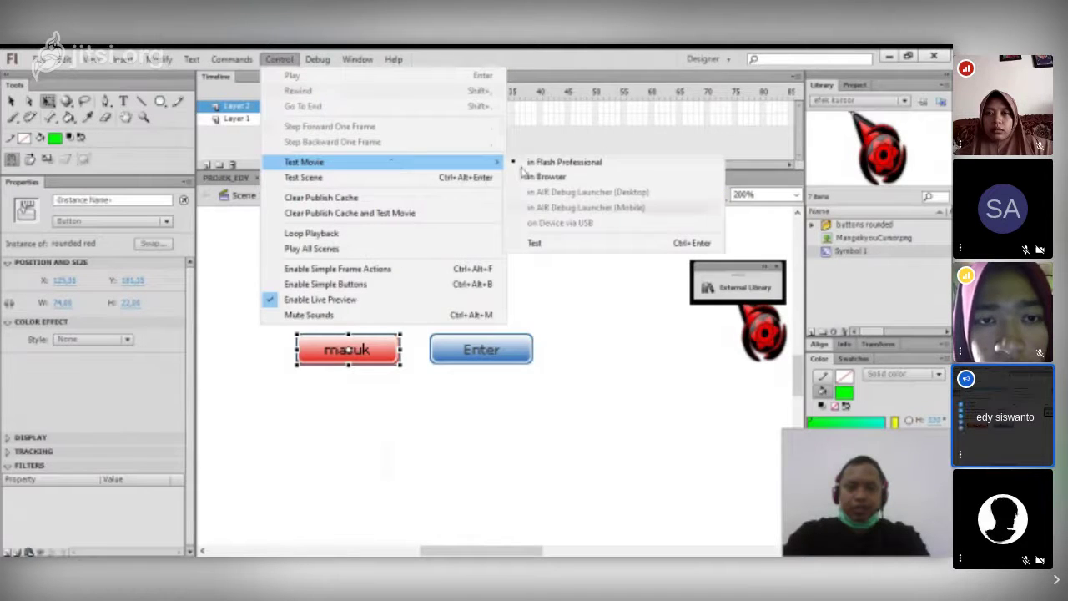
left_click(564, 250)
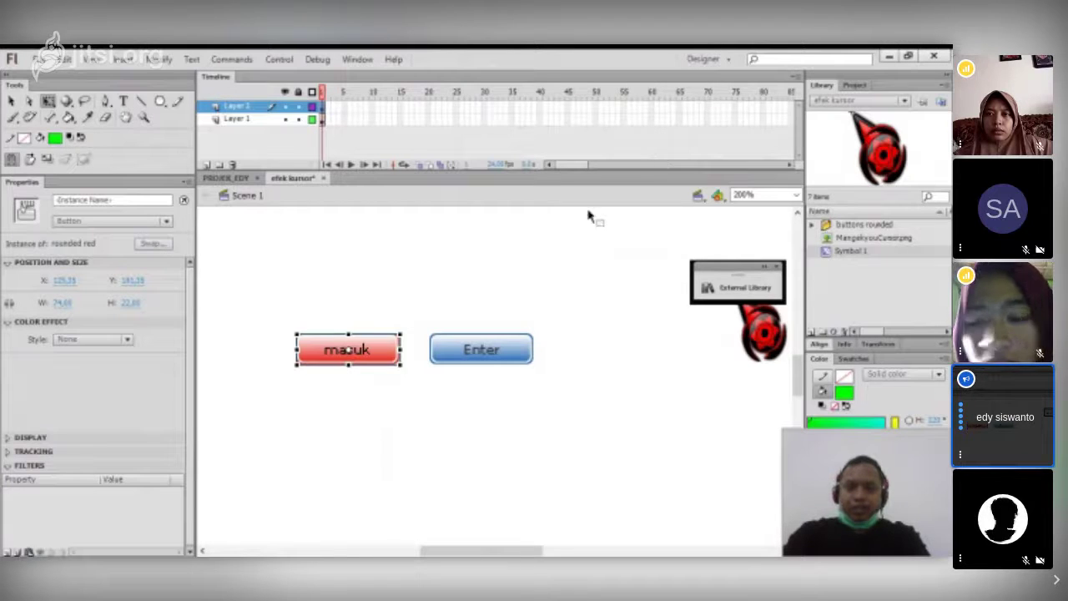
- Test the movie in a browser
left_click(279, 59)
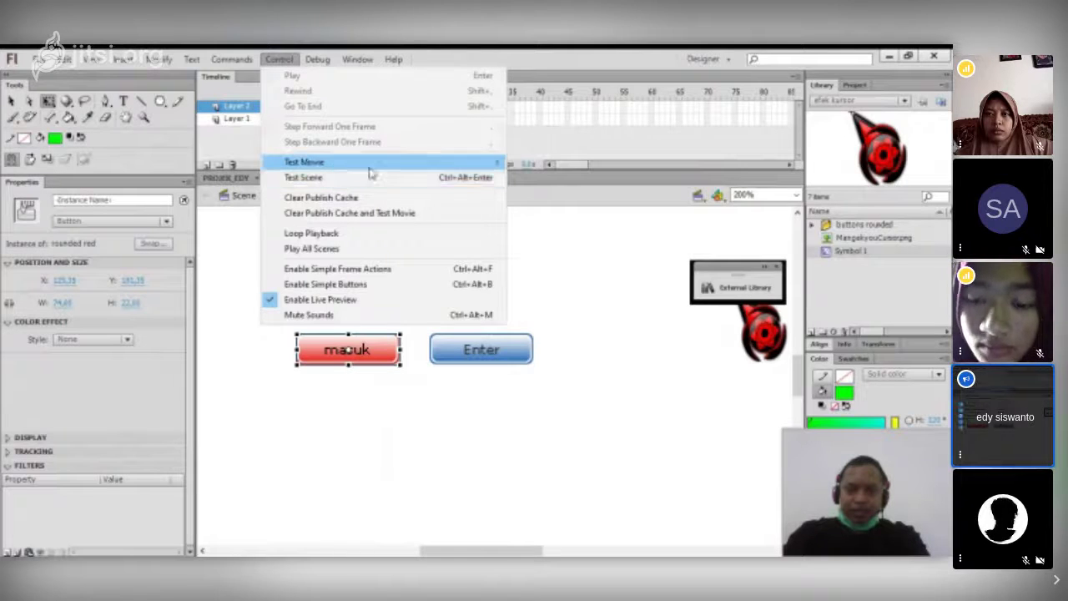
mouse_move(417, 165)
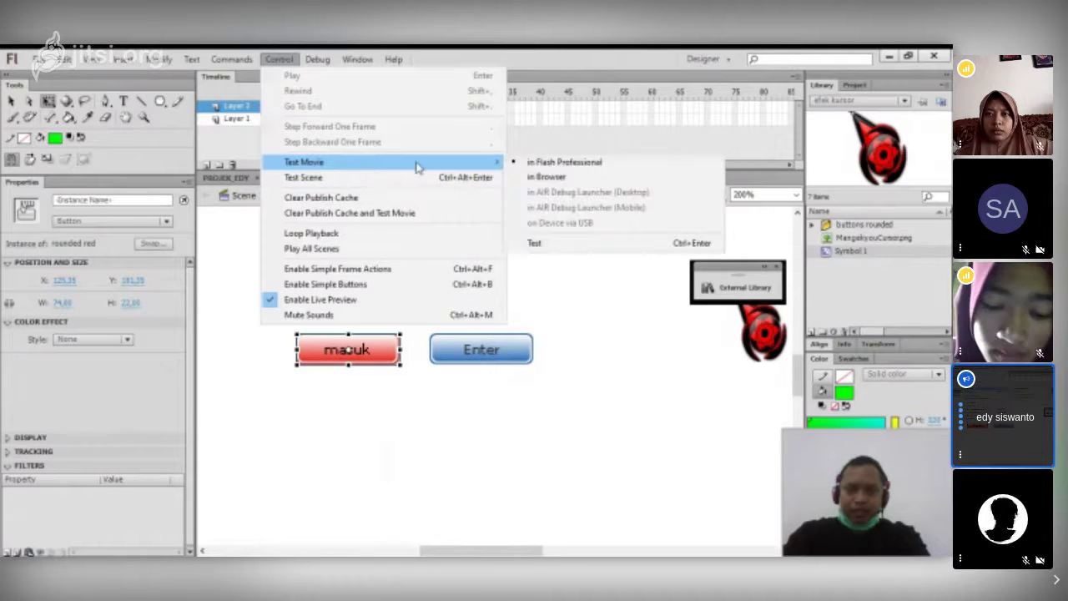
left_click(564, 178)
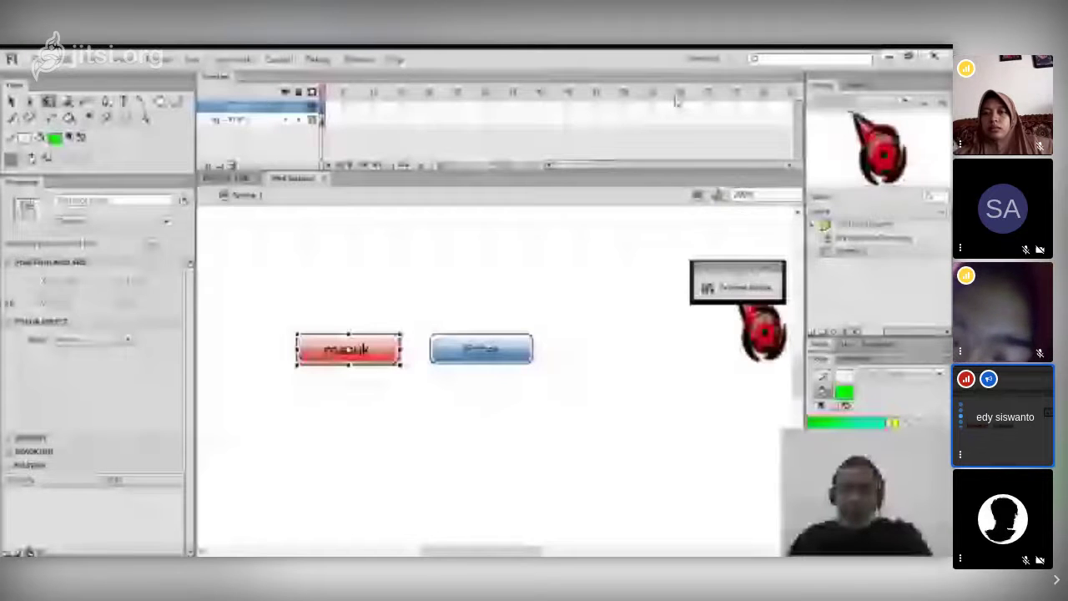
- Save the document and accept the save prompt
key("ctrl+s")
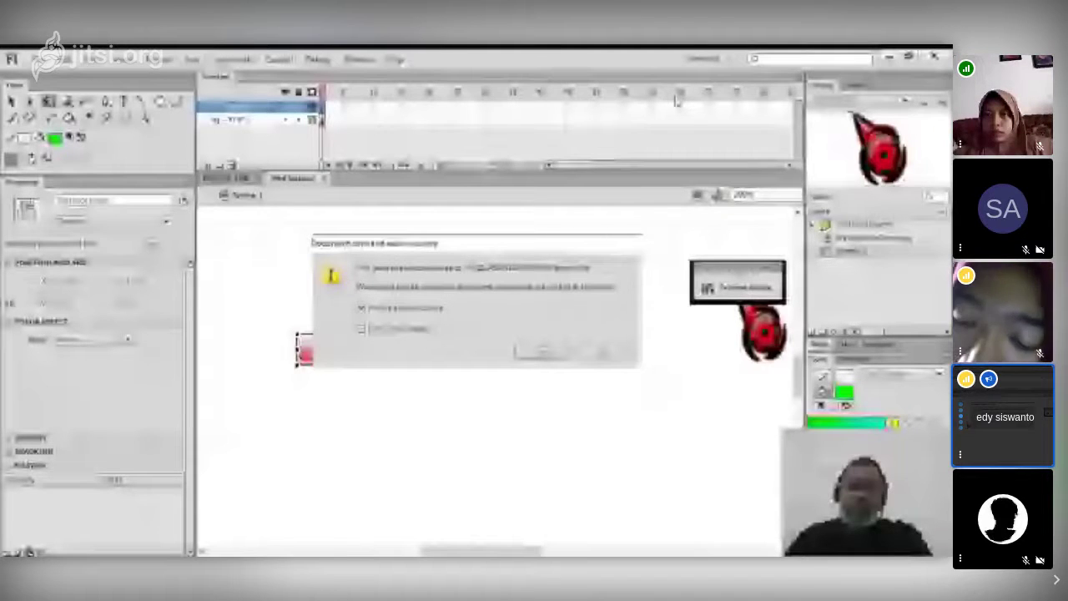
key("Return")
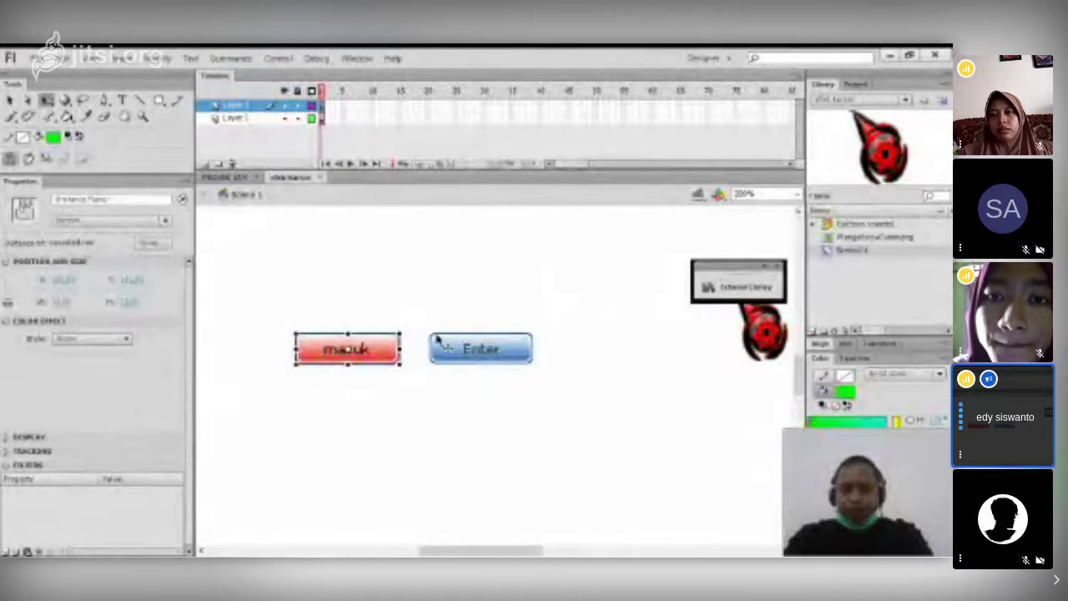
- Select the red "masuk" button and open the common library of ready-made sounds, expanding its list
left_click(487, 358)
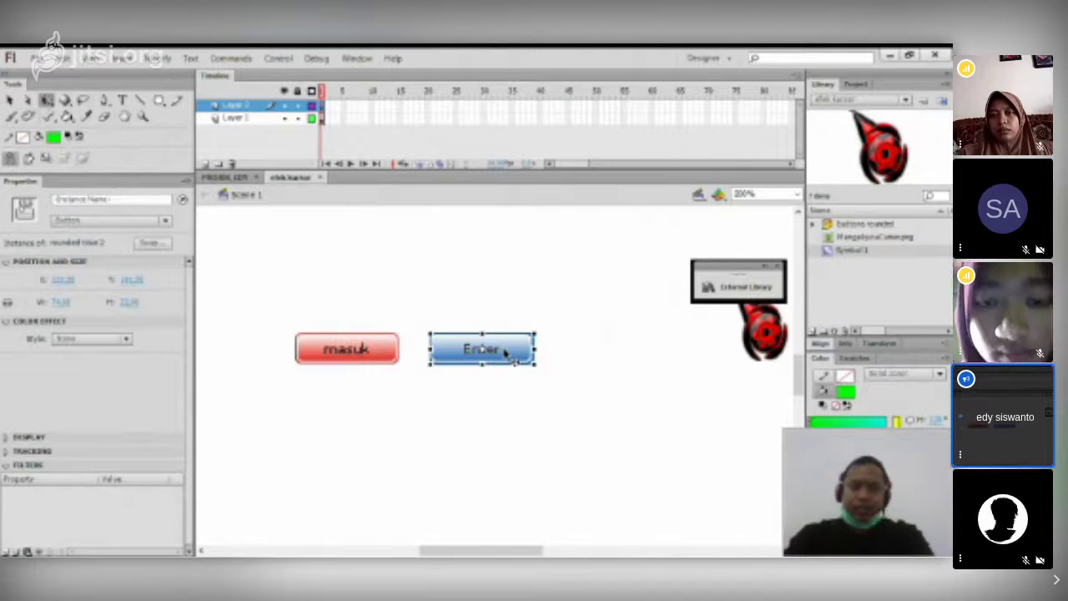
left_click(377, 356)
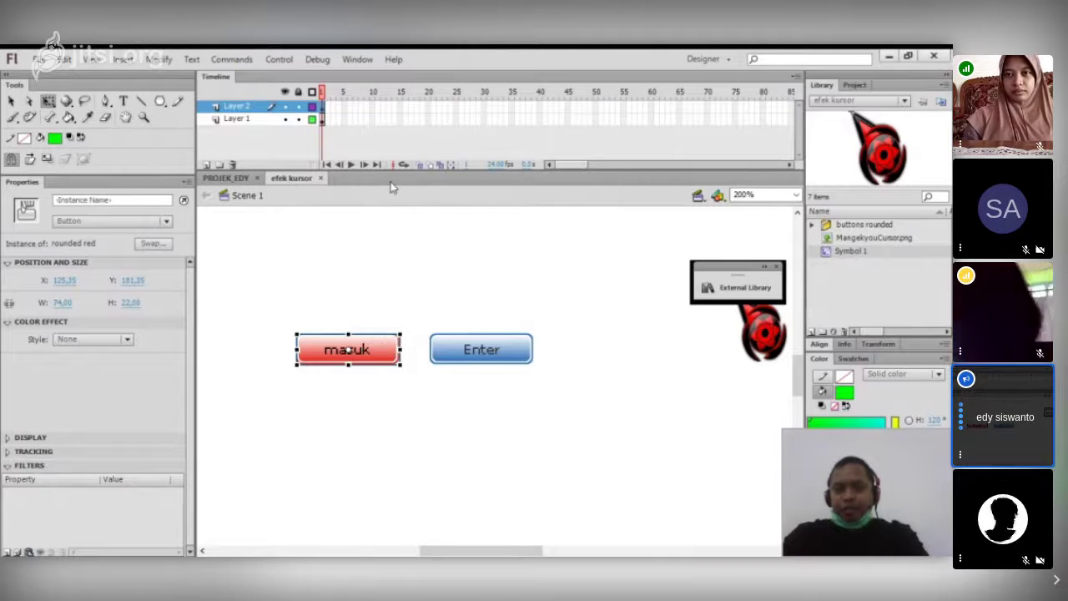
left_click(360, 60)
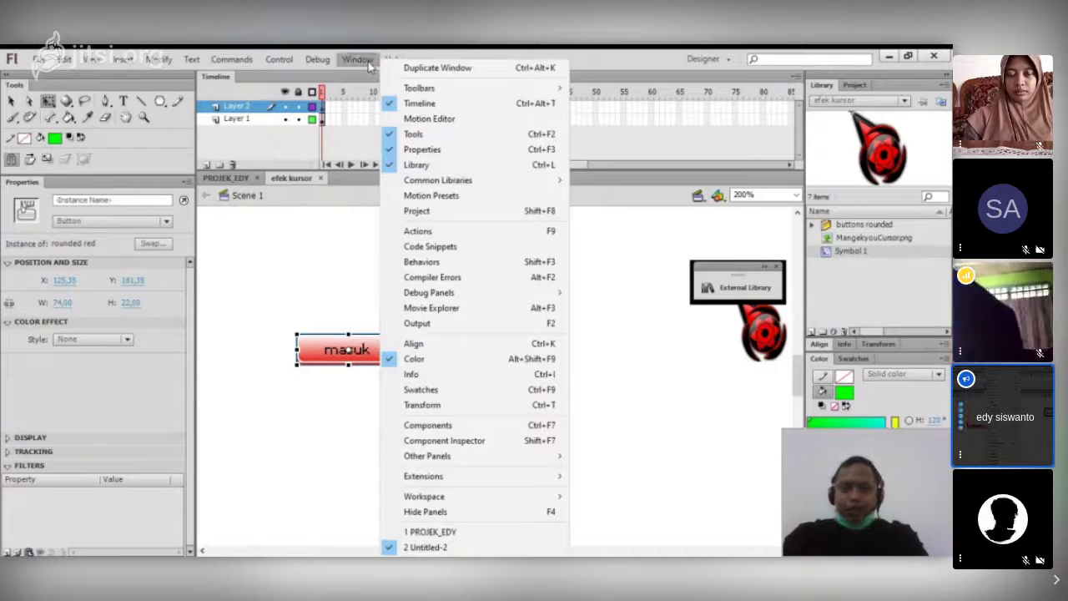
mouse_move(497, 185)
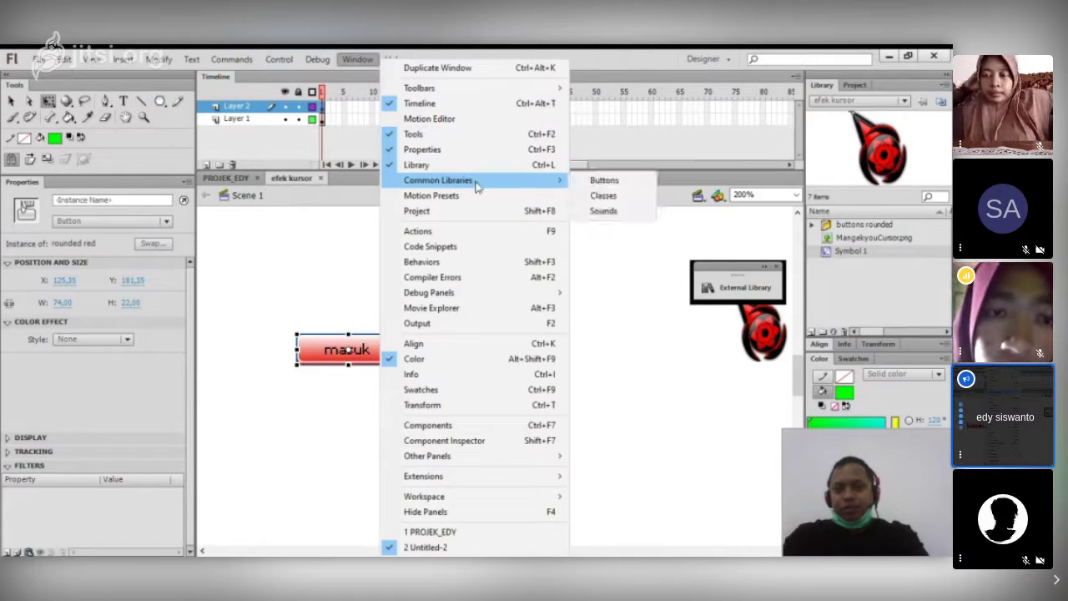
left_click(627, 217)
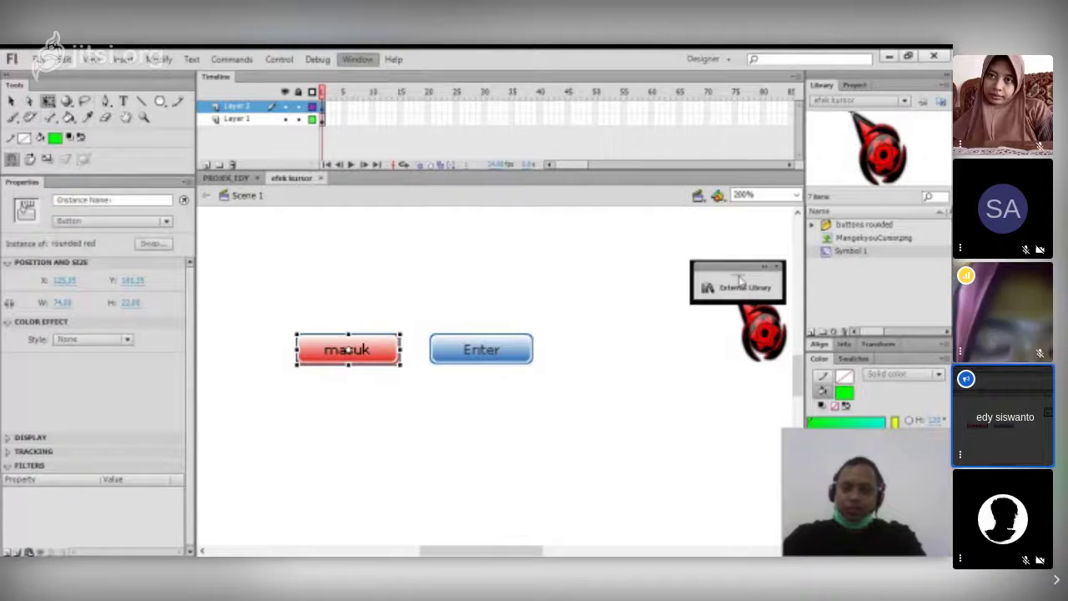
left_click_drag(464, 247, 709, 312)
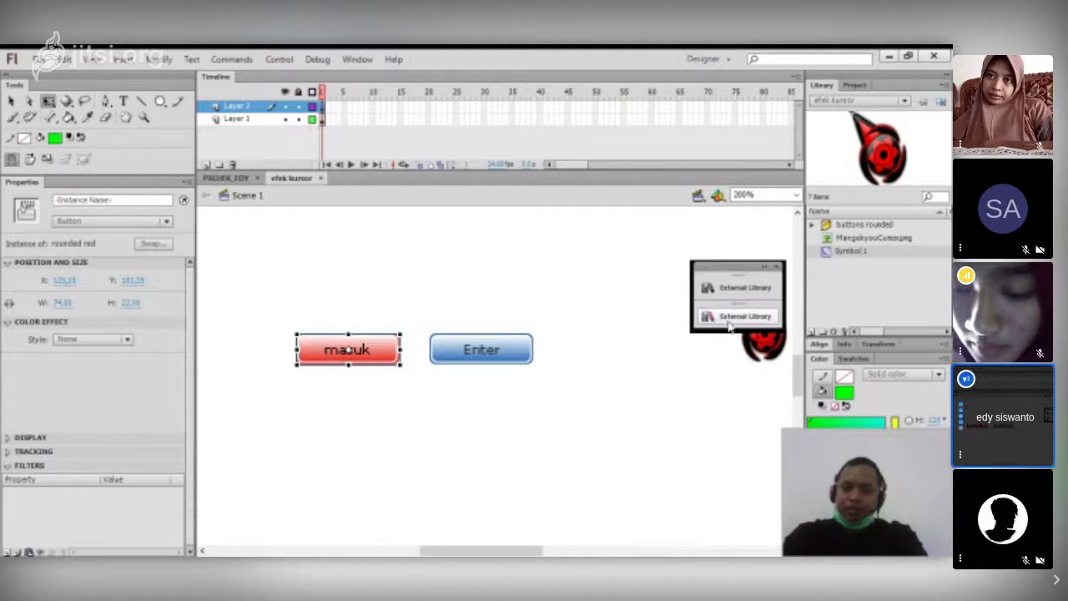
left_click(731, 321)
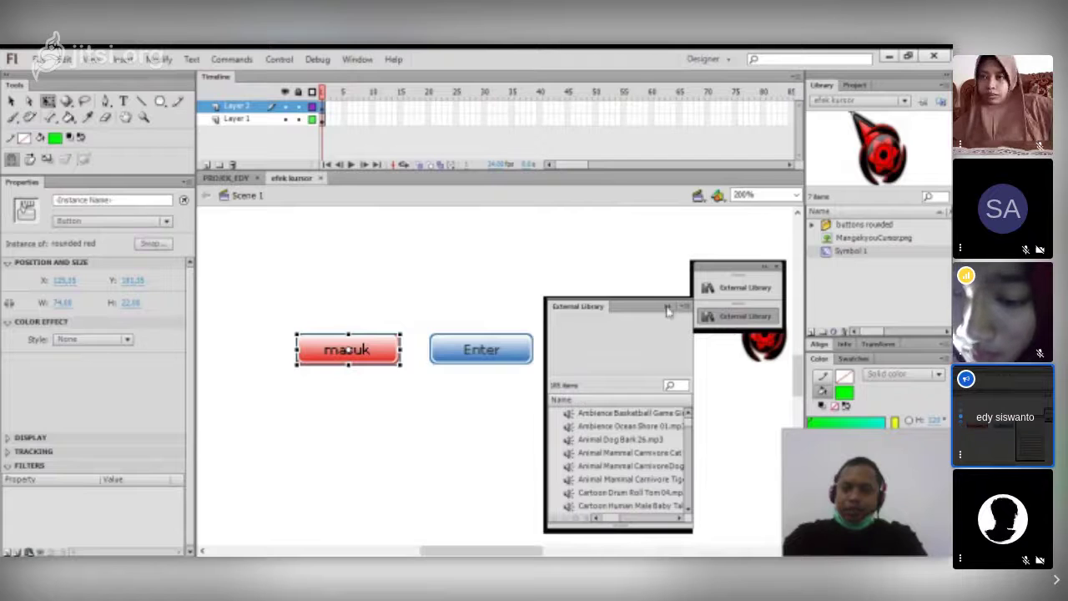
- Browse the ready-made sounds from the ambience and cartoon entries through to the Multimedia Internet CD-Rom group, checking the waveforms of several
left_click(636, 416)
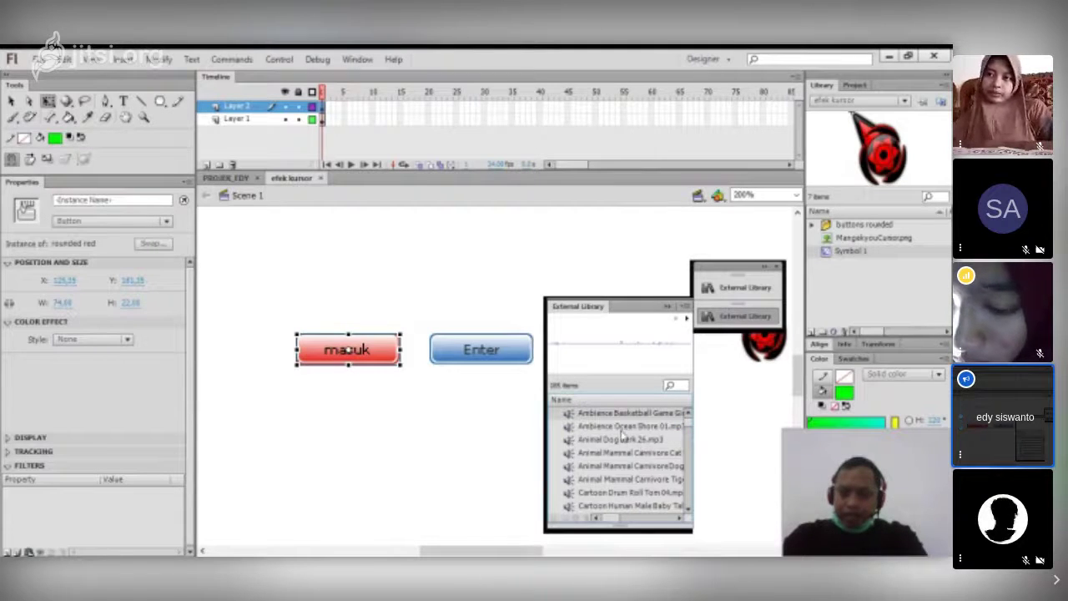
left_click(622, 434)
scroll(623, 451, "down", 2)
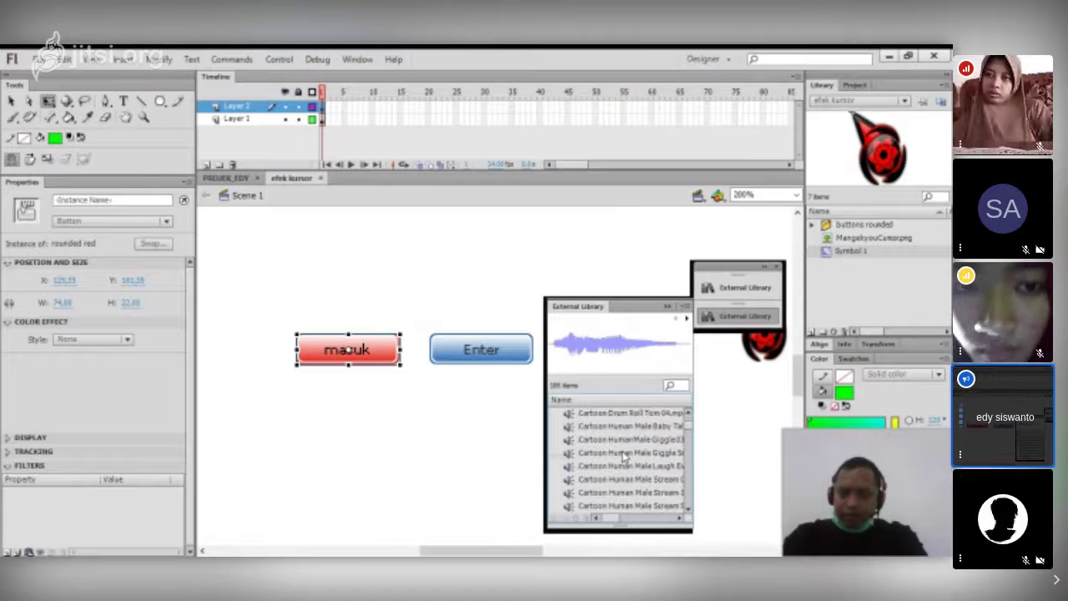
left_click(622, 453)
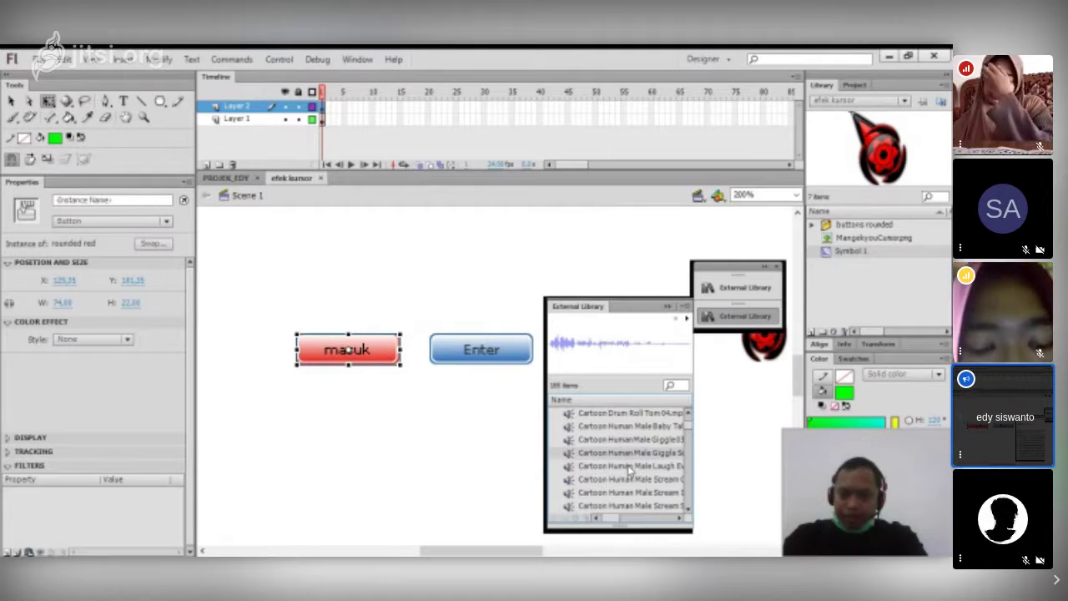
scroll(633, 467, "down", 3)
left_click(637, 468)
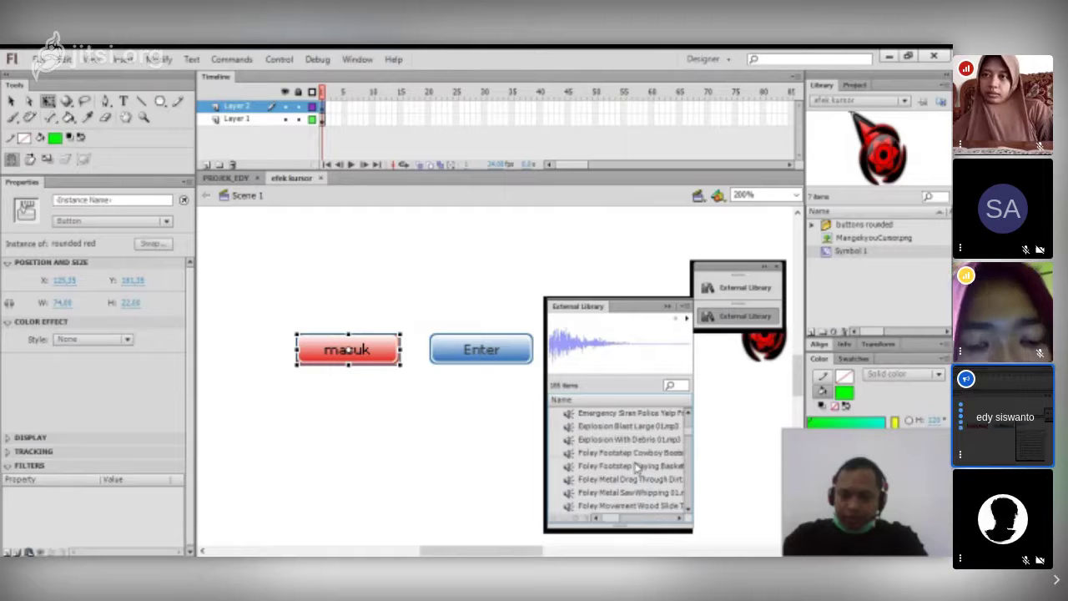
scroll(637, 467, "down", 3)
scroll(634, 477, "down", 3)
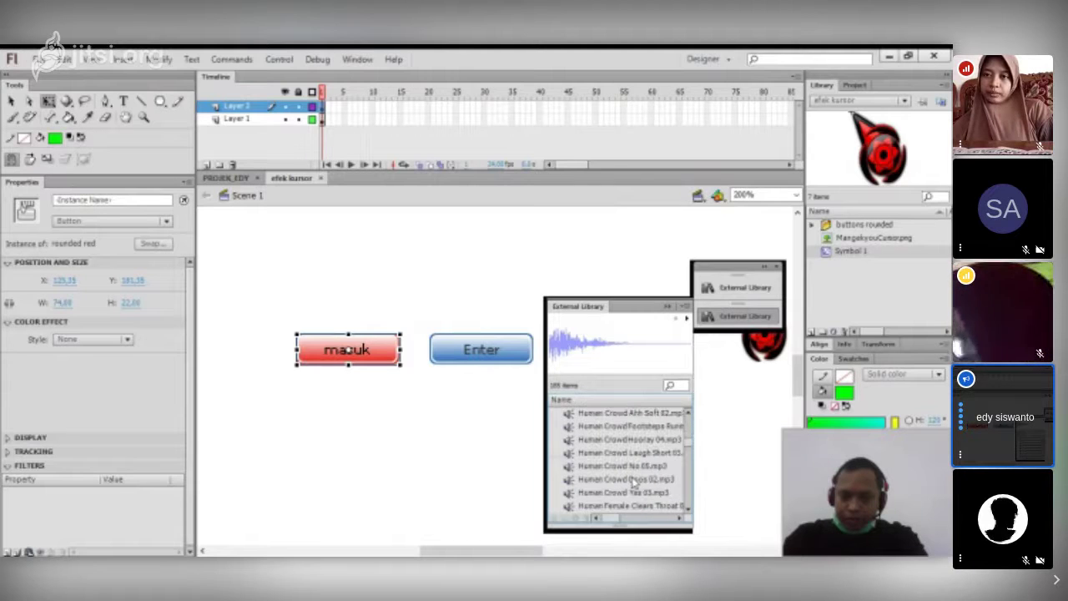
scroll(639, 480, "down", 4)
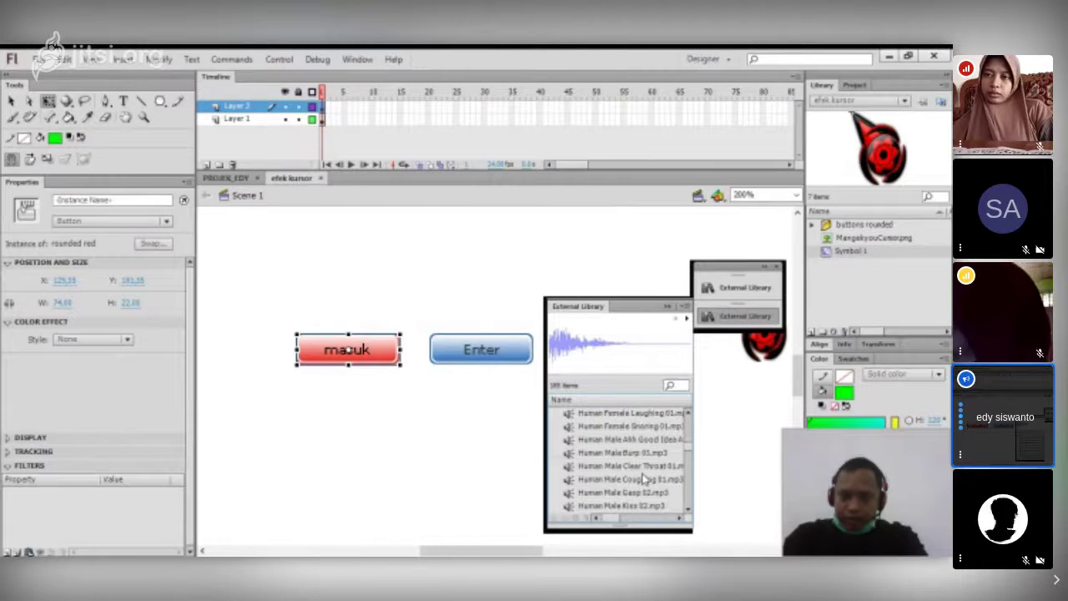
scroll(641, 479, "down", 2)
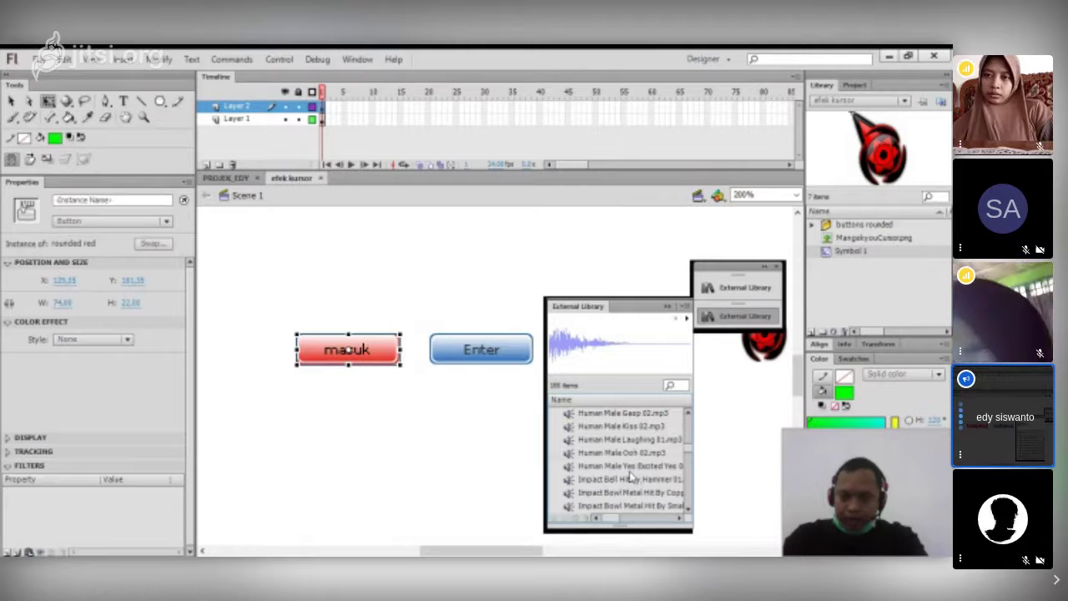
scroll(631, 476, "down", 2)
scroll(634, 479, "down", 2)
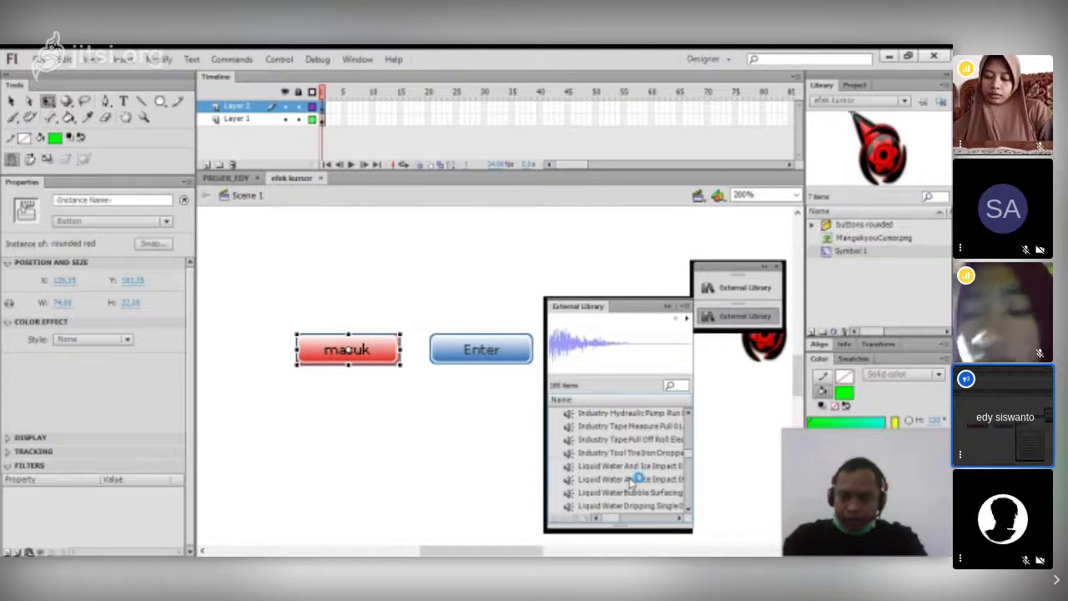
scroll(638, 481, "down", 3)
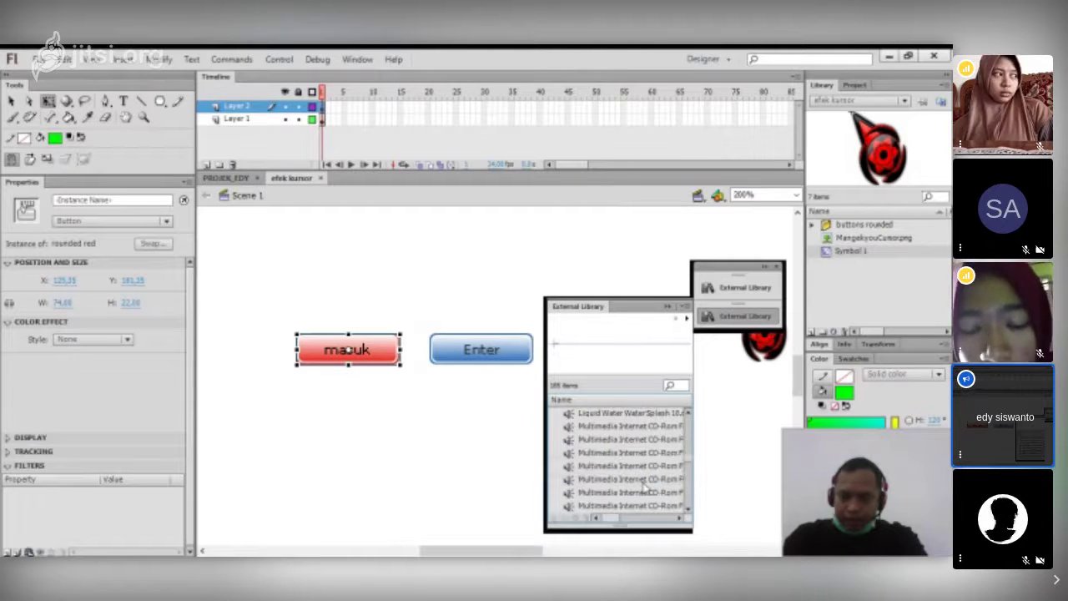
- Add the sound "Multimedia Internet CD-Rom Flash Beep Evolver 02.mp3" to the document's library and select it there
left_click(639, 467)
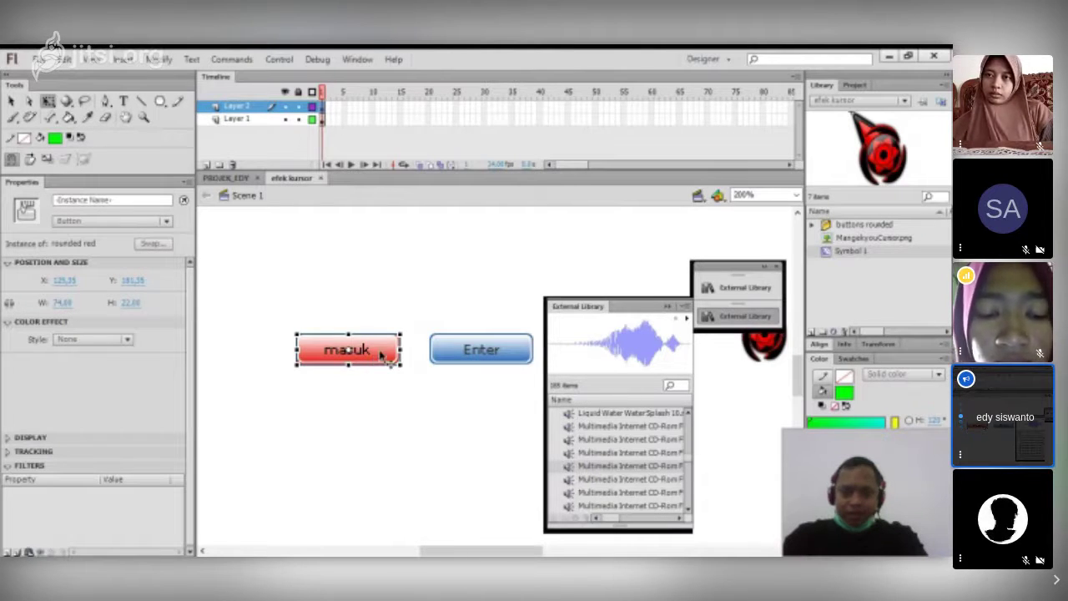
left_click(618, 469)
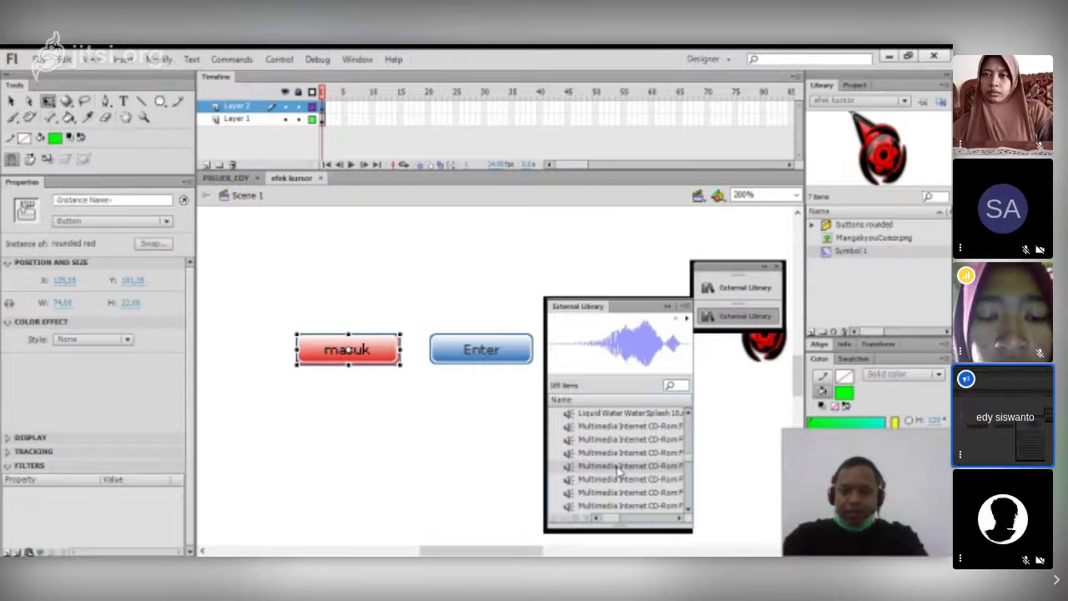
left_click_drag(848, 358, 897, 285)
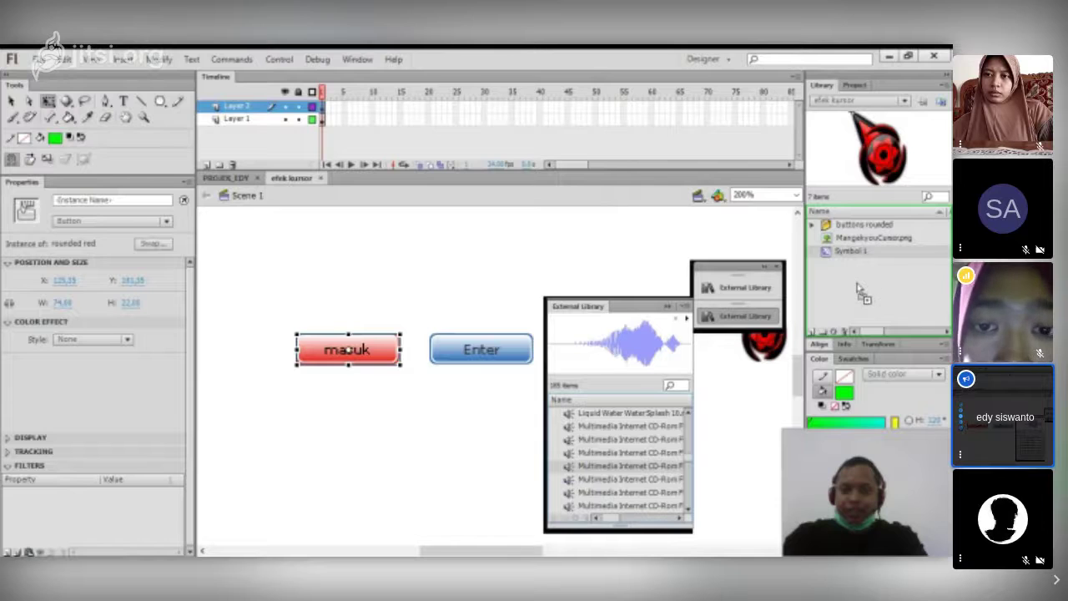
left_click_drag(875, 287, 873, 285)
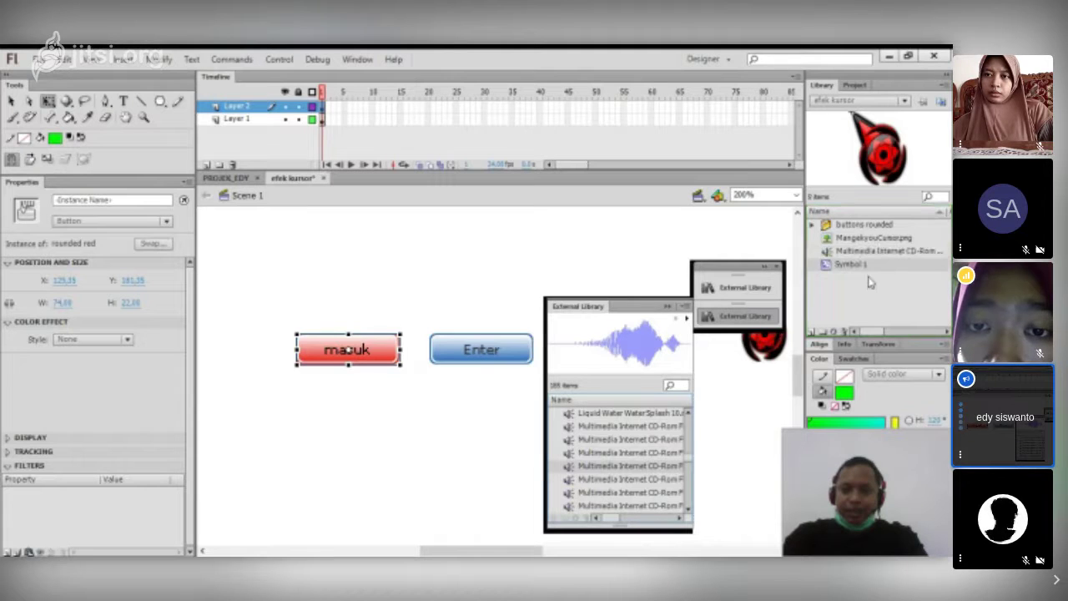
left_click(857, 255)
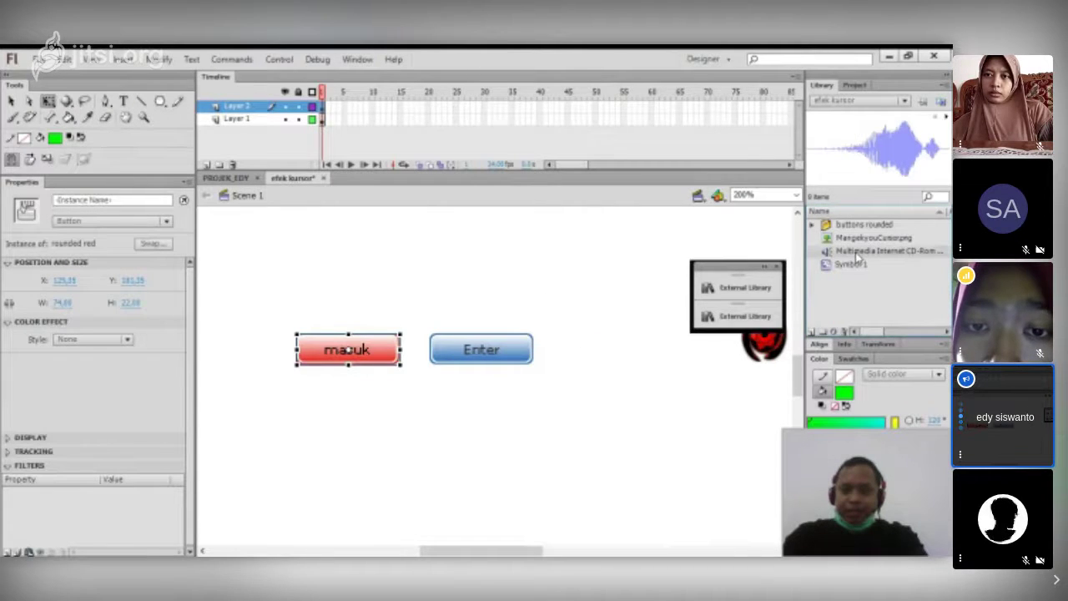
- Preview the following ready-made sounds and add "Multimedia Internet CD-Rom Flash Beep Evolver 08.mp3" to the document's library
left_click(745, 315)
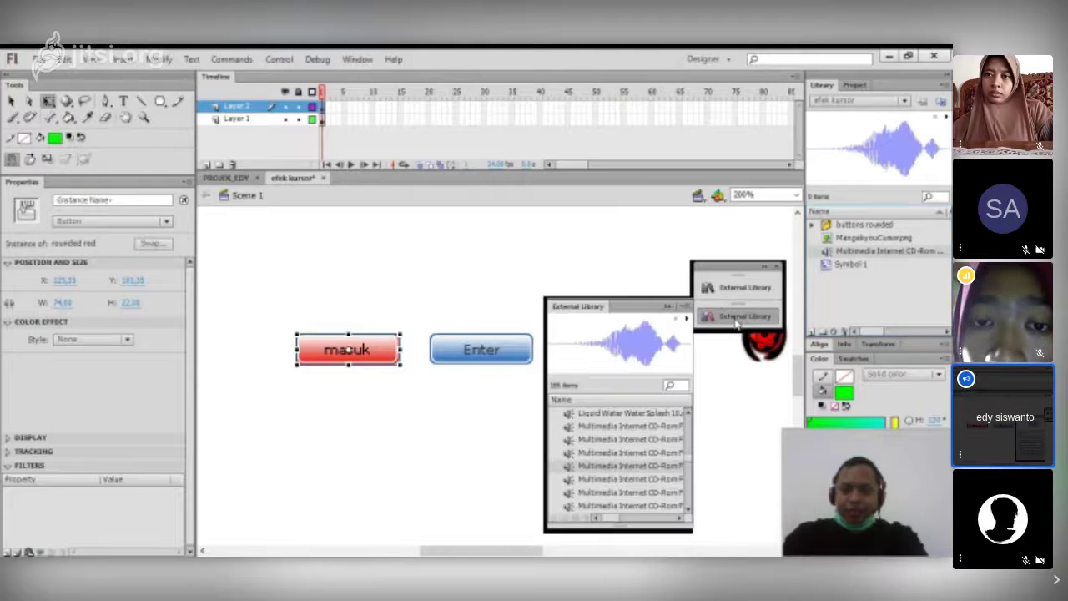
left_click(626, 479)
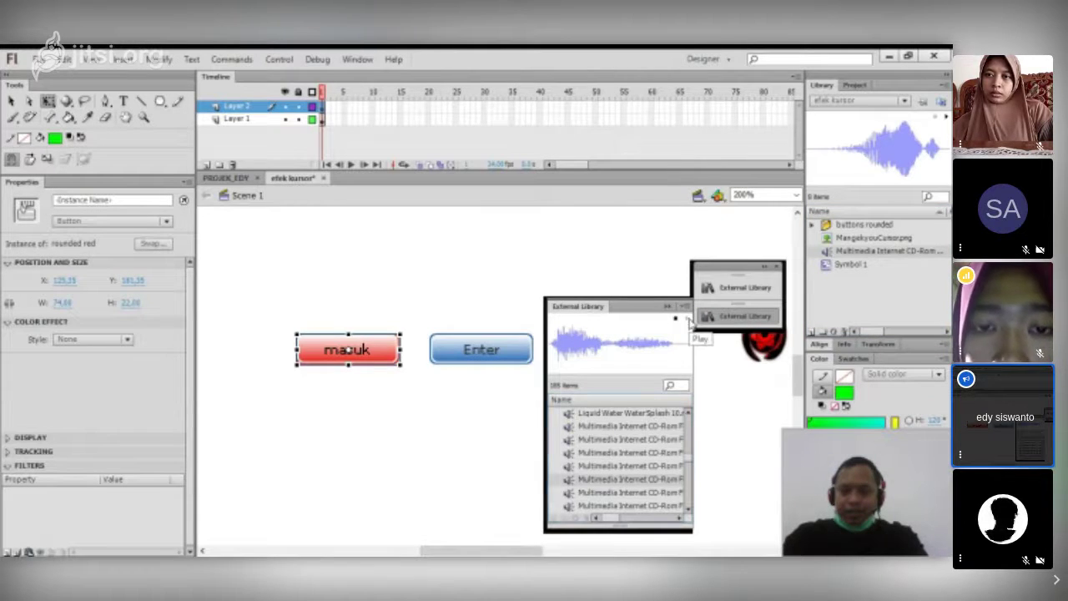
left_click(642, 493)
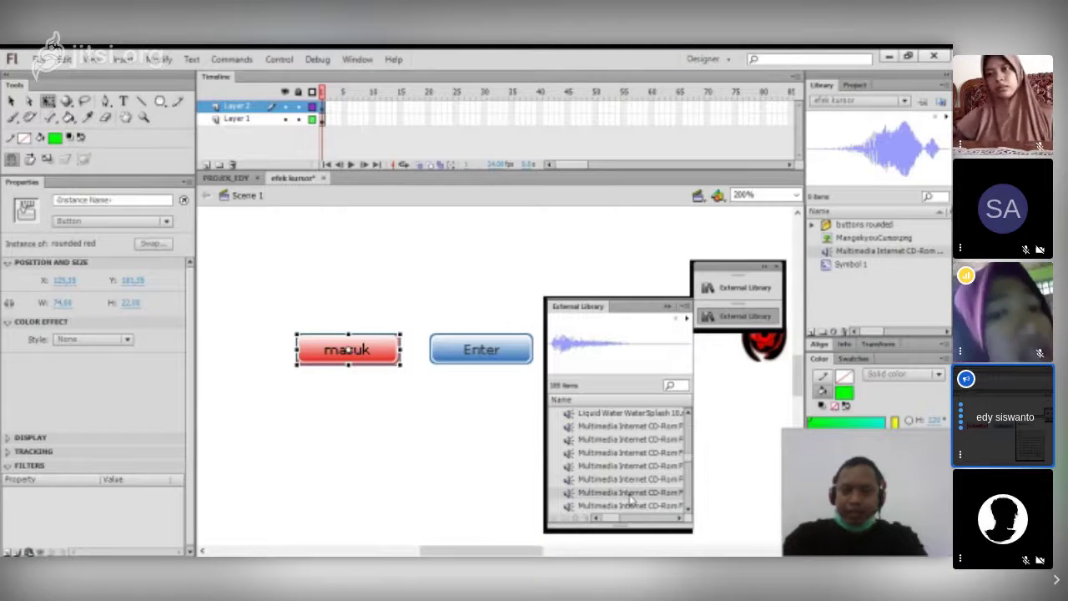
left_click_drag(632, 498, 863, 295)
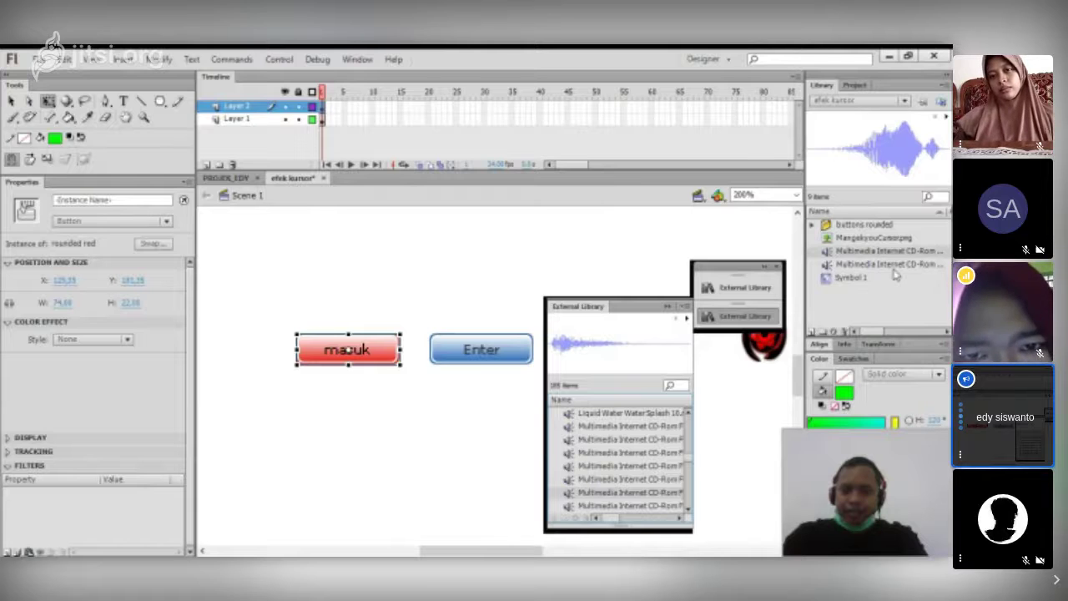
left_click(864, 260)
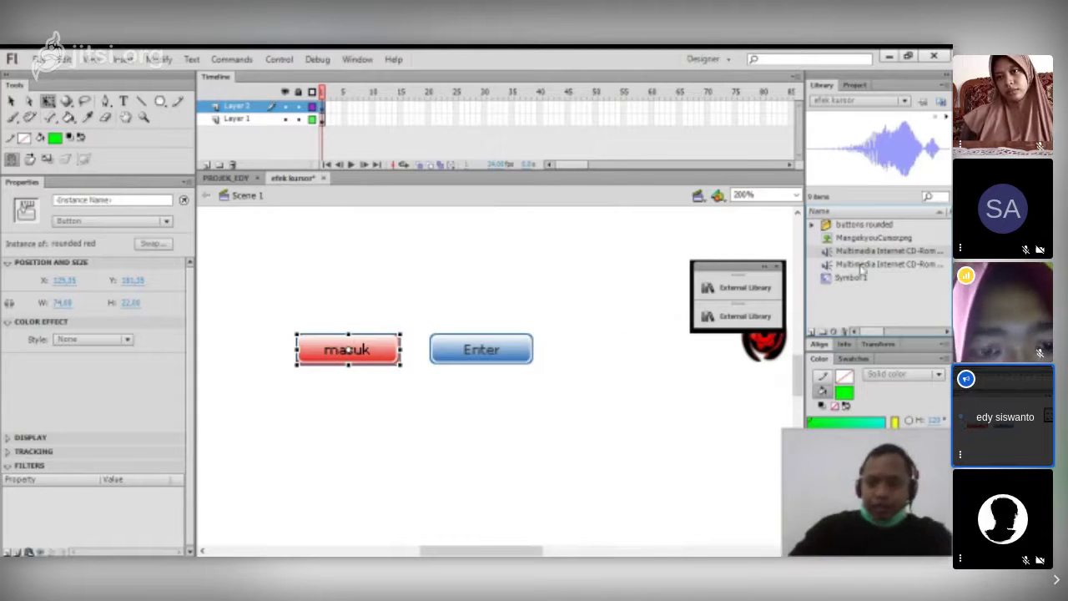
- Compare the waveforms of the two imported beep sounds in the document's library
left_click(842, 265)
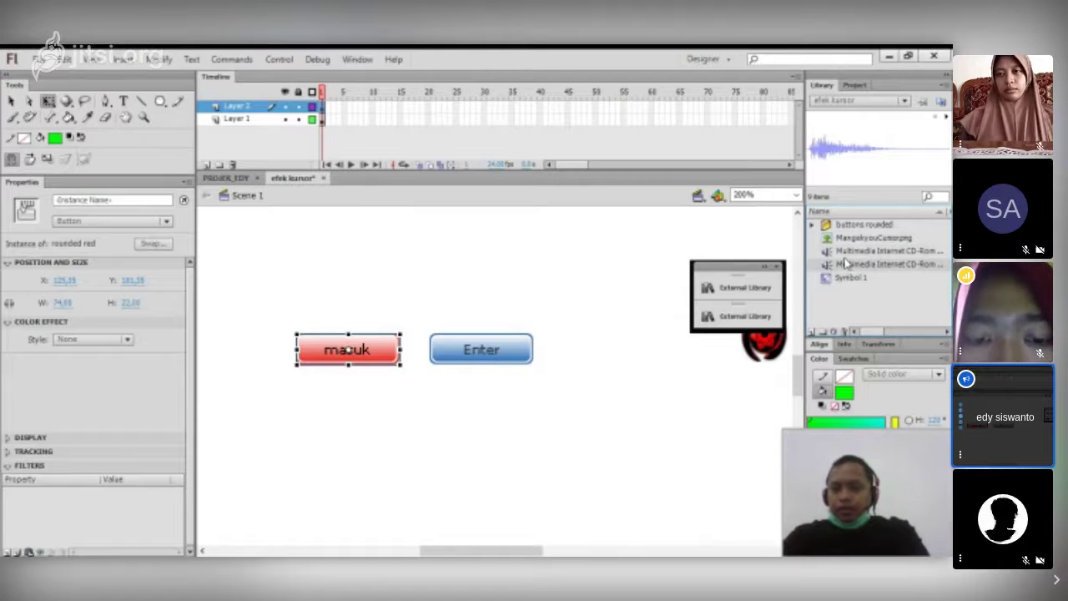
left_click(845, 253)
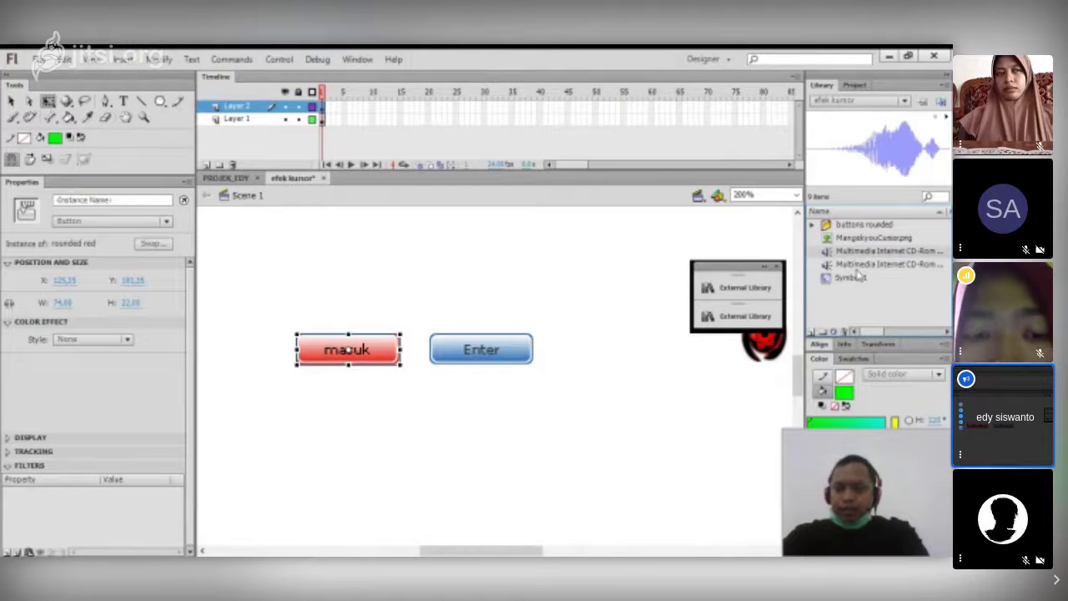
left_click(855, 266)
left_click(745, 317)
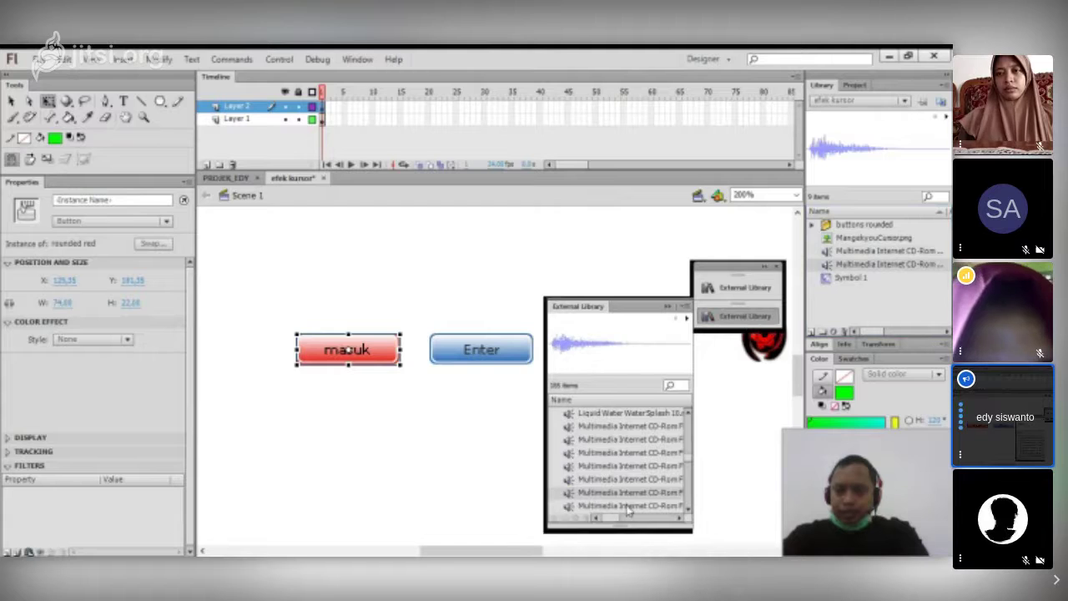
left_click(849, 253)
left_click(855, 265)
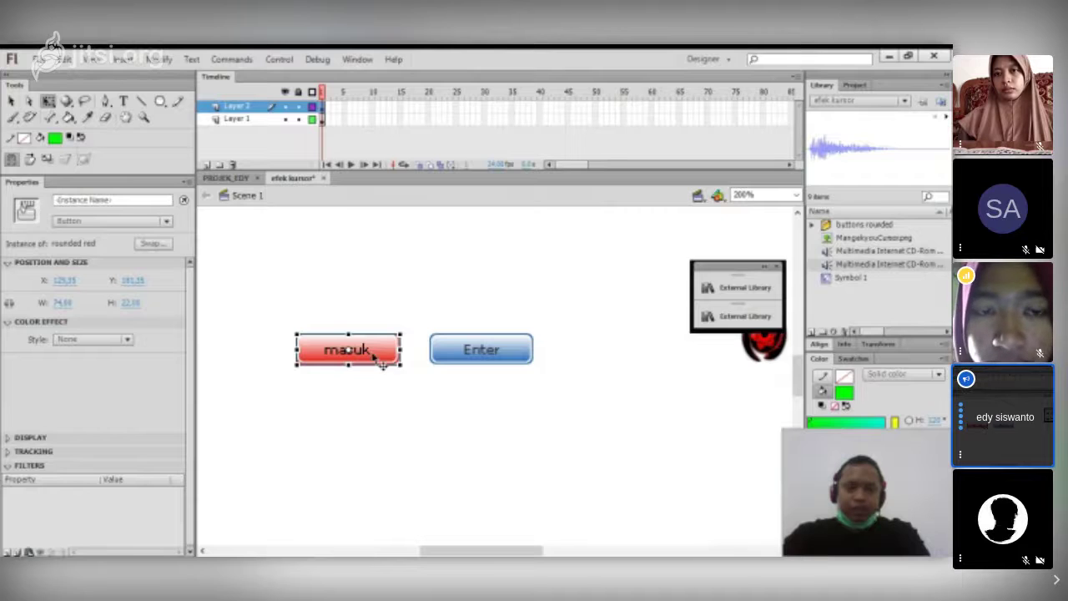
- Open the red "masuk" button for editing and step through its Over and Down states
double_click(375, 353)
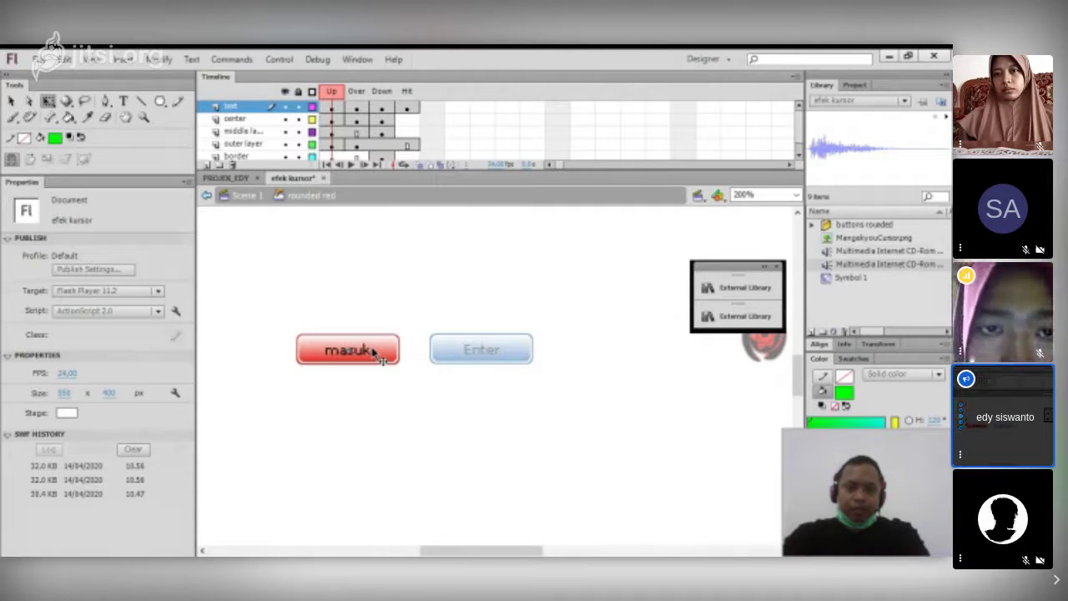
left_click(357, 92)
left_click(384, 94)
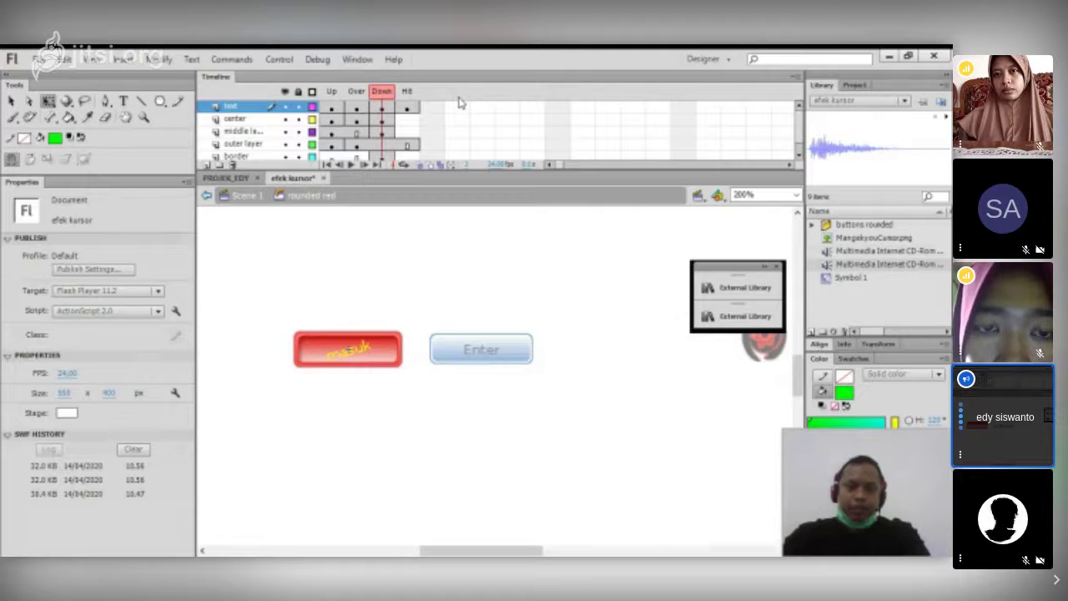
- Examine the text layer's Hit, Down and Over frames and their sound settings
left_click(406, 106)
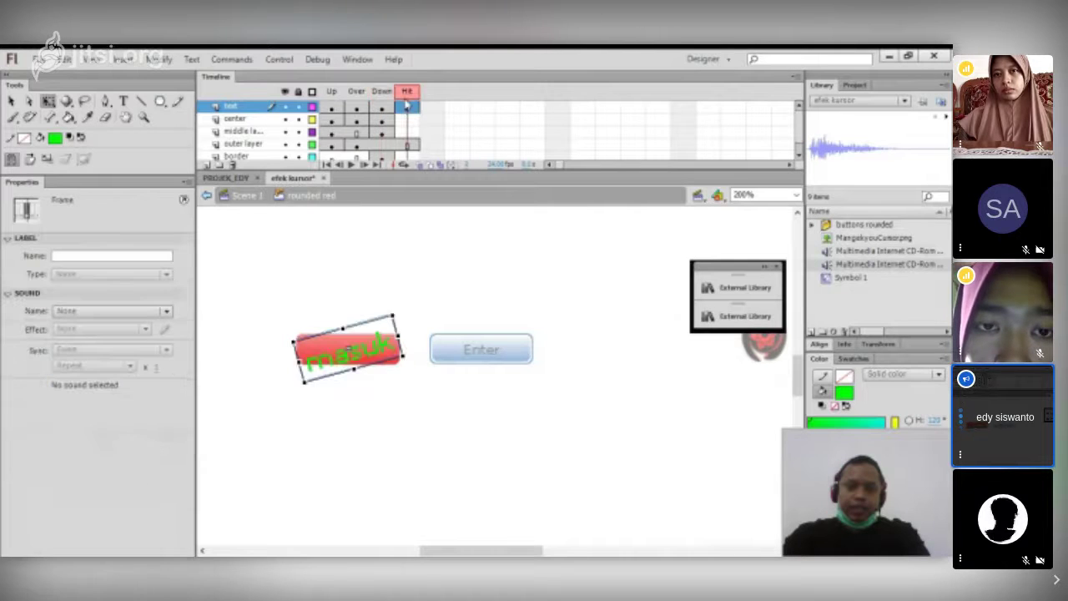
left_click(384, 93)
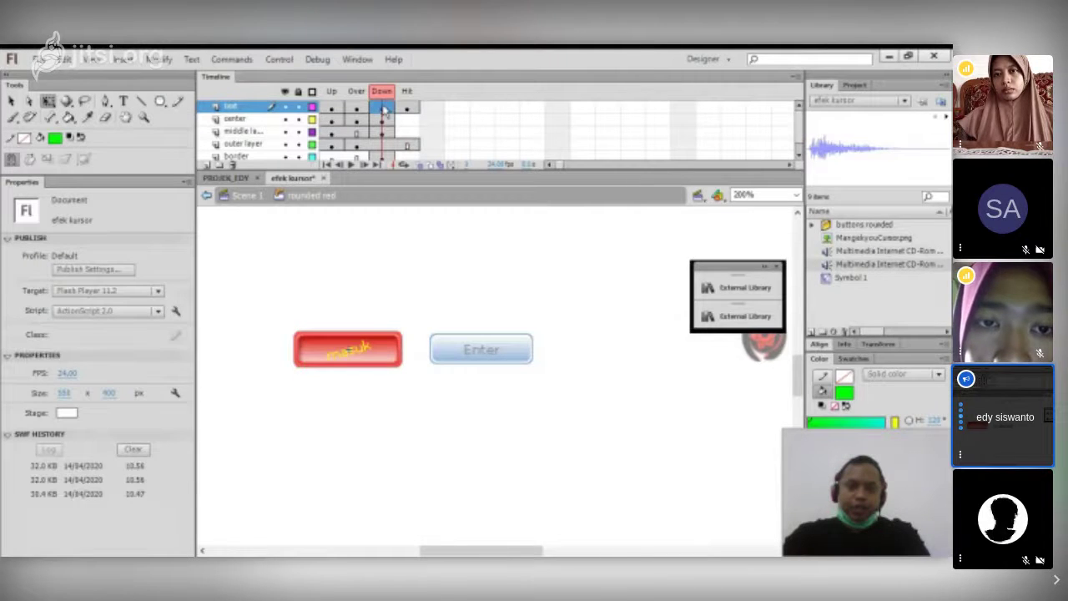
left_click(384, 111)
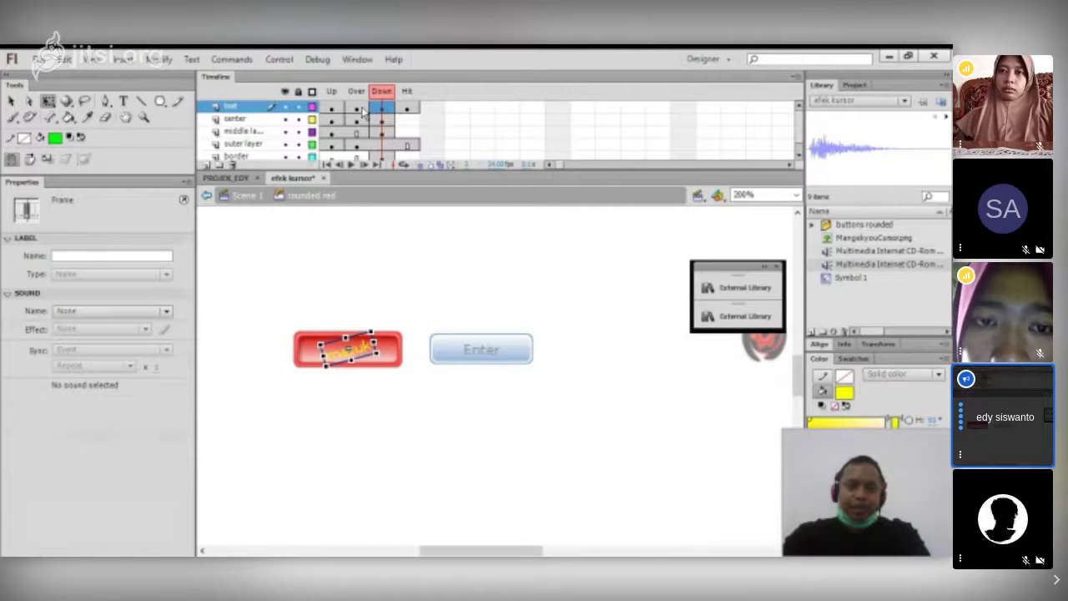
left_click(357, 108)
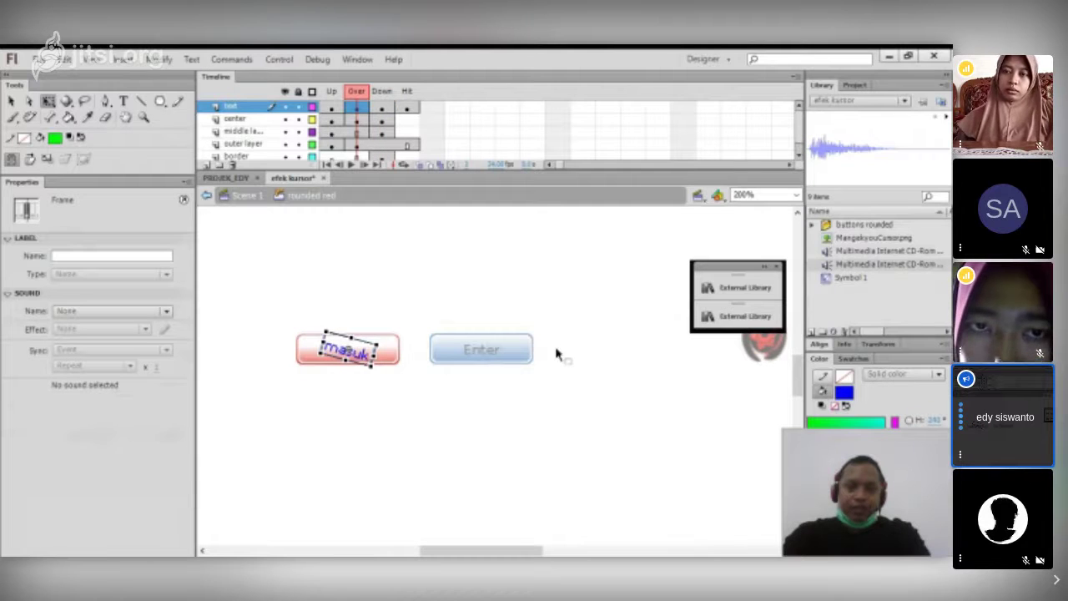
left_click(383, 109)
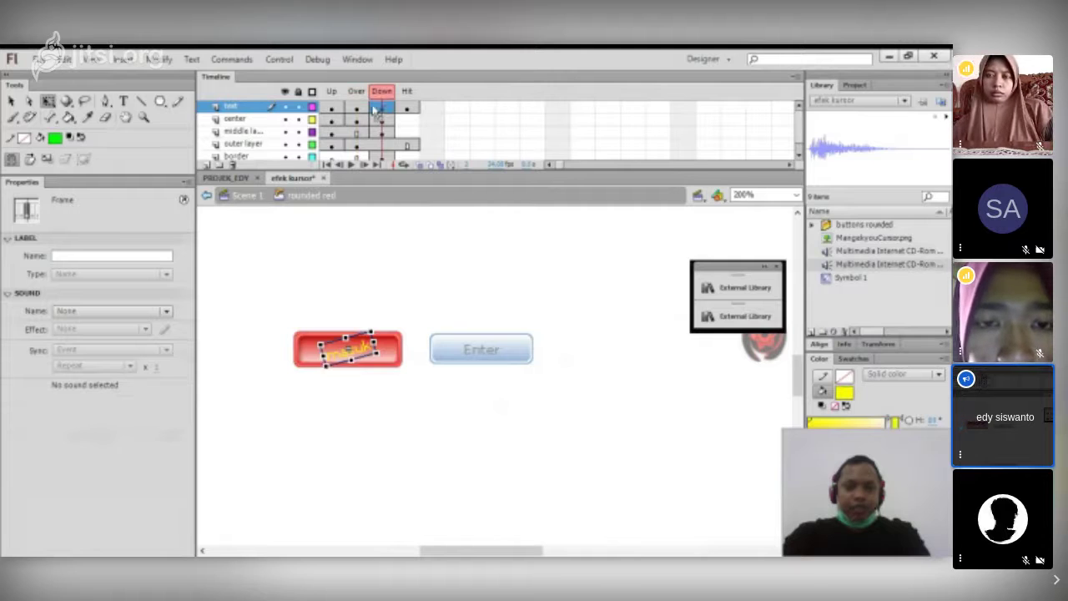
left_click(356, 109)
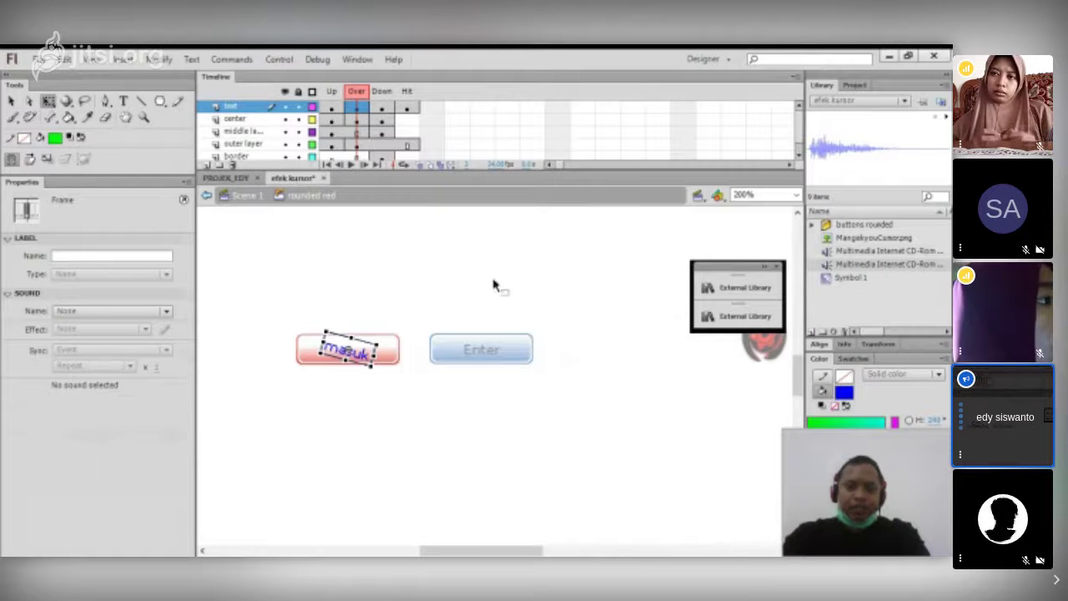
- Assign "Multimedia Internet CD-Rom Flash Beep Evolver 08.mp3" as the sound of the text layer's Down frame and return to Scene 1
left_click(382, 108)
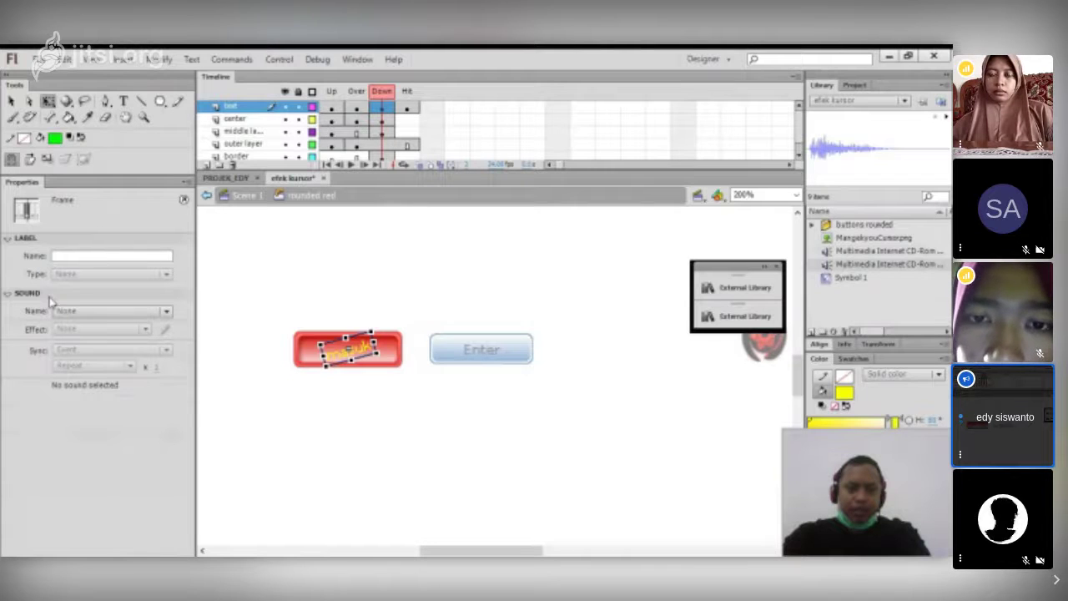
left_click(167, 312)
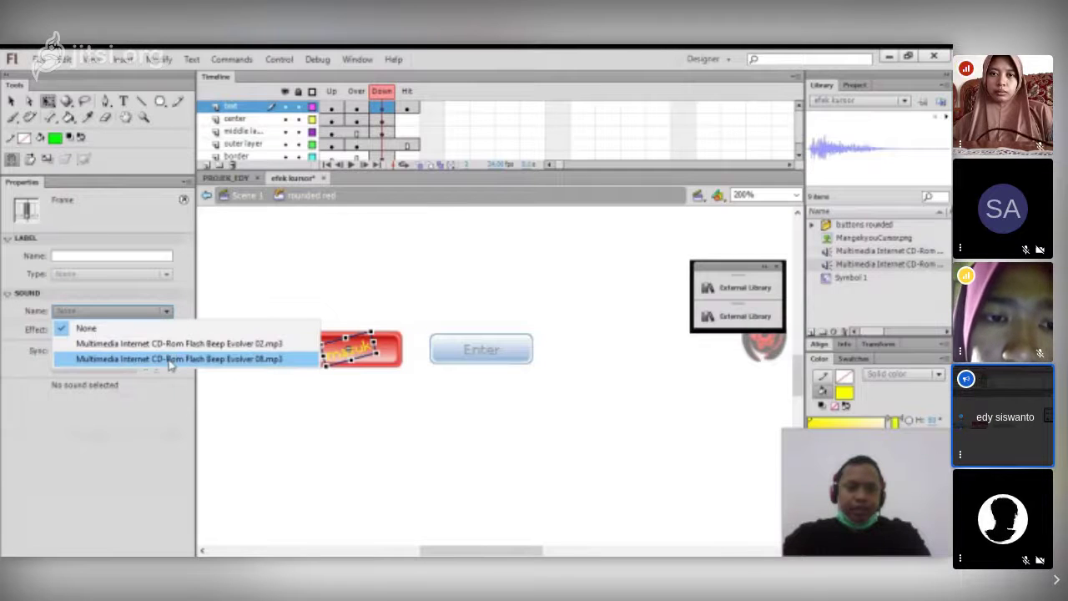
left_click(270, 359)
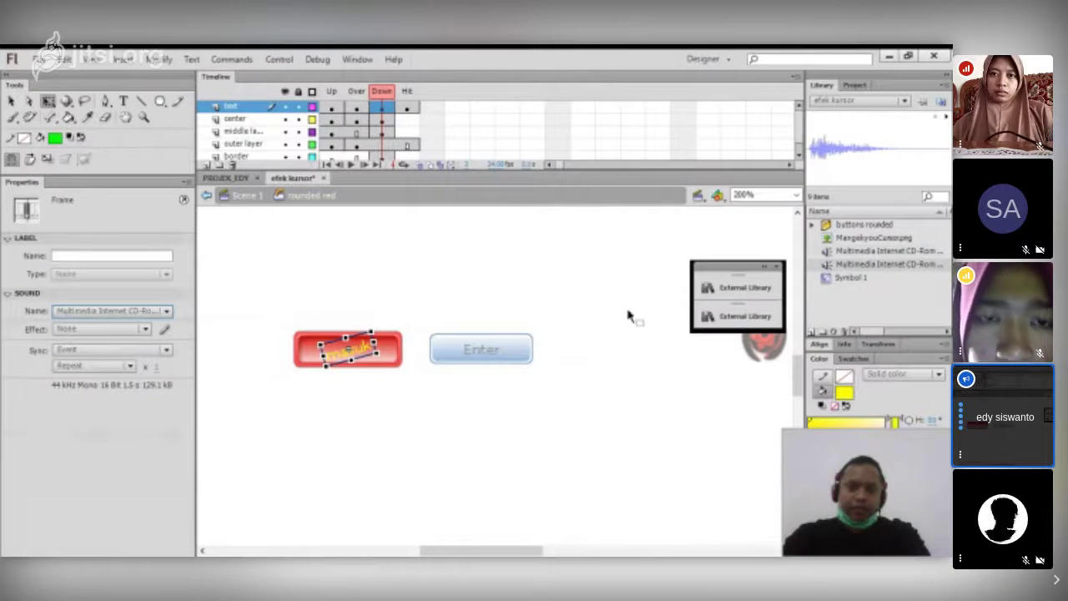
left_click(248, 197)
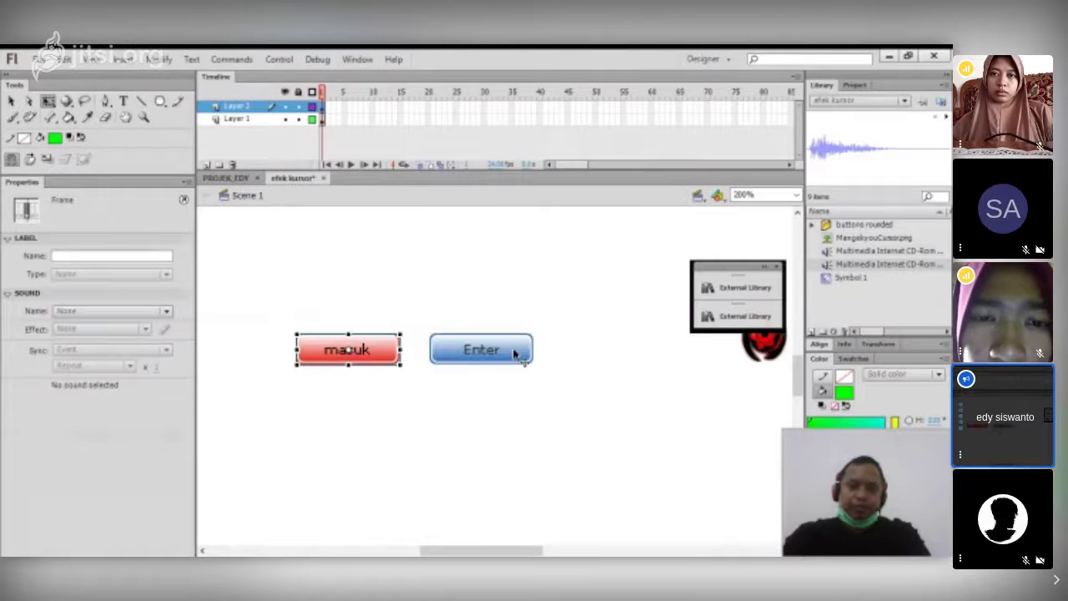
- Open the blue "Enter" button for editing and convert the text layer's Over frame to a keyframe
double_click(517, 355)
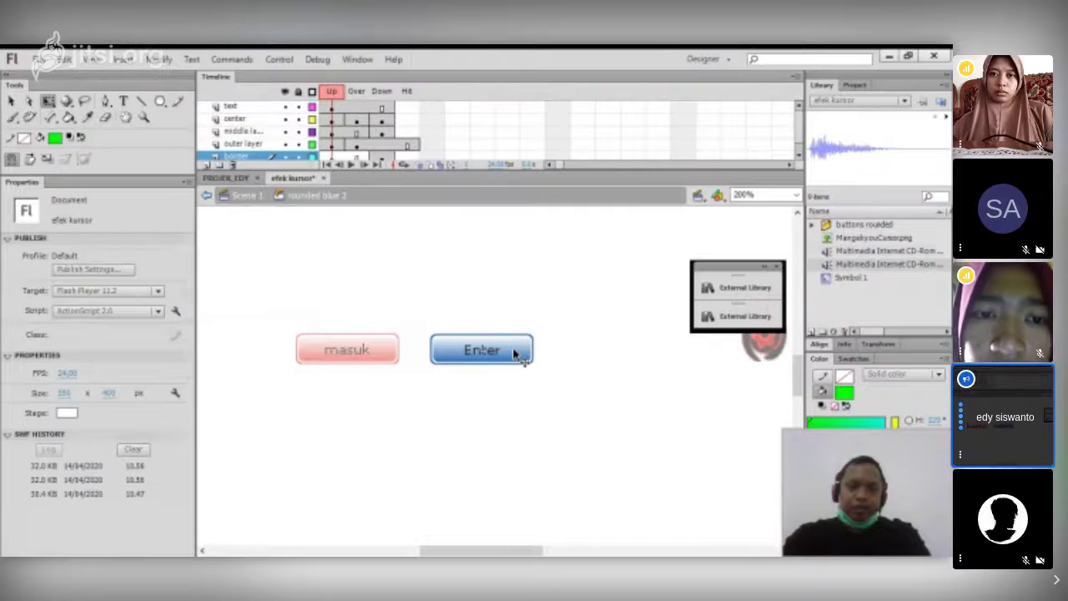
left_click(360, 108)
right_click(360, 109)
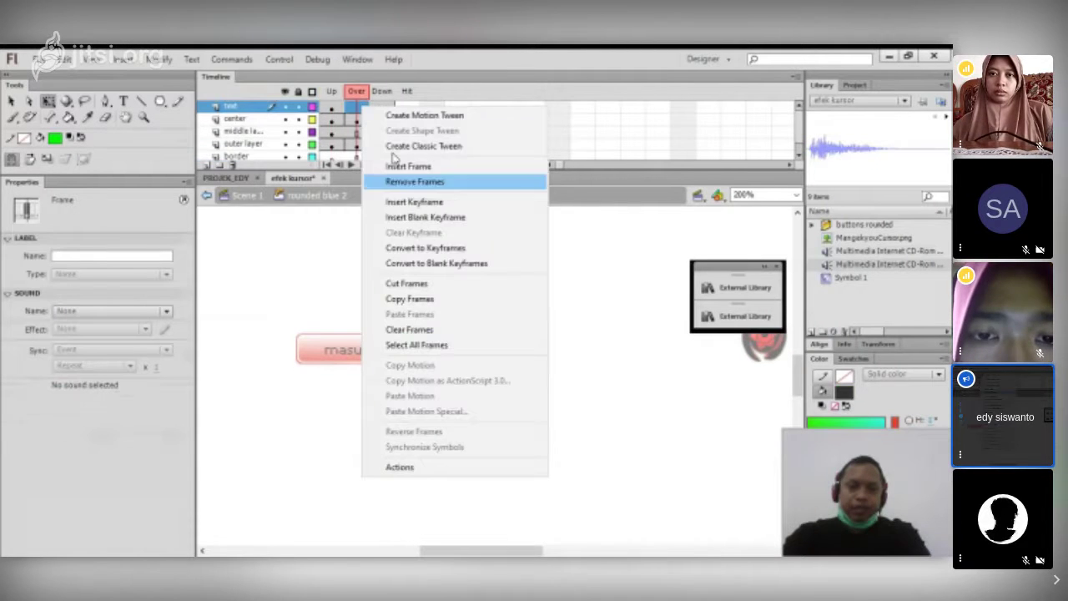
left_click(428, 249)
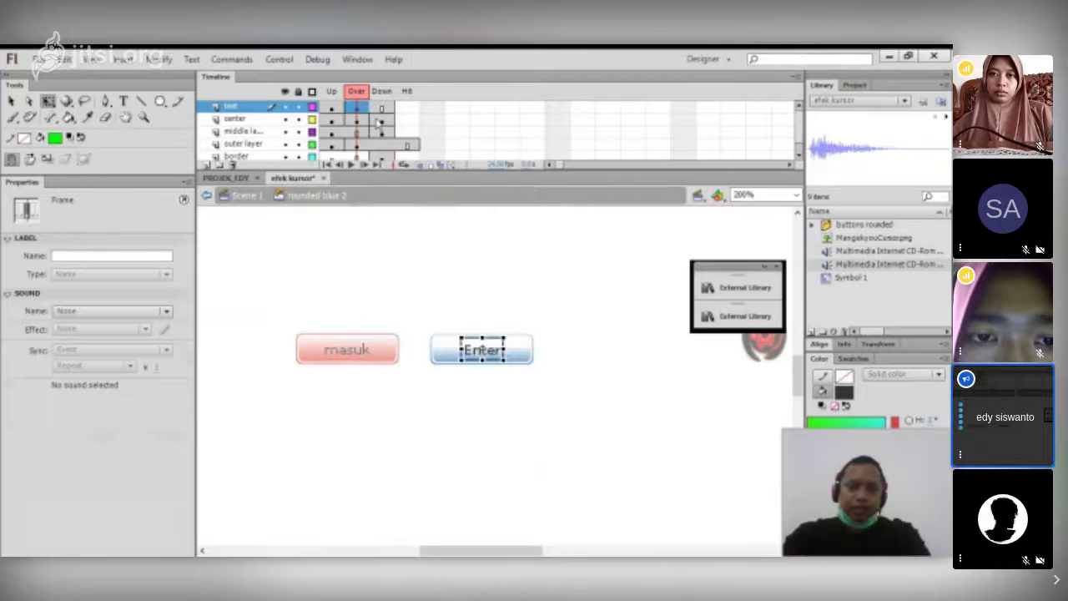
- Assign "Multimedia Internet CD-Rom Flash Beep Evolver 02.mp3" as the Over frame's sound and save the document from Scene 1
left_click(166, 310)
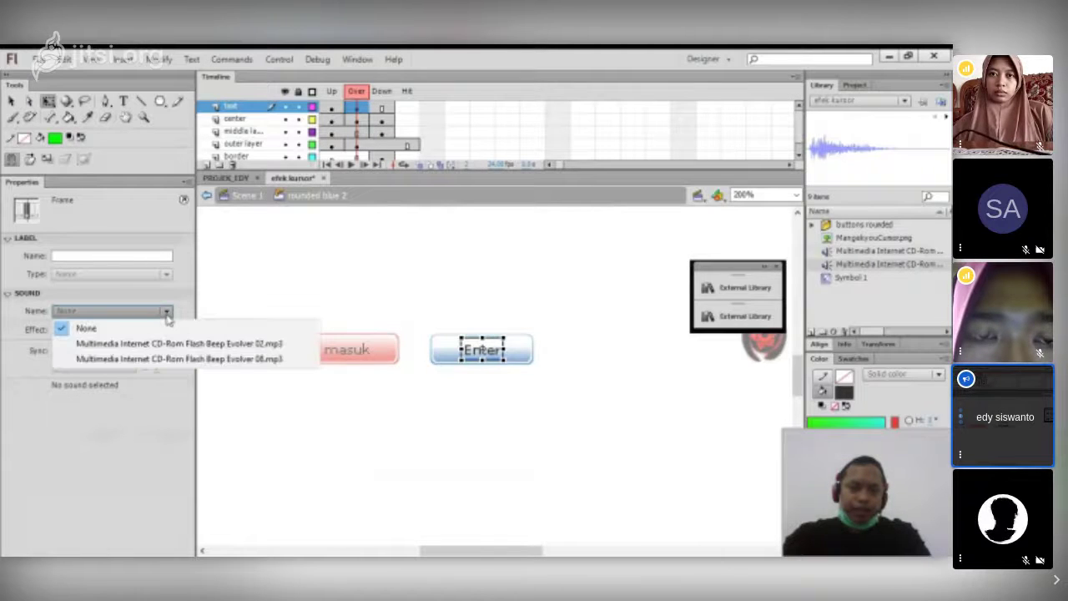
left_click(162, 344)
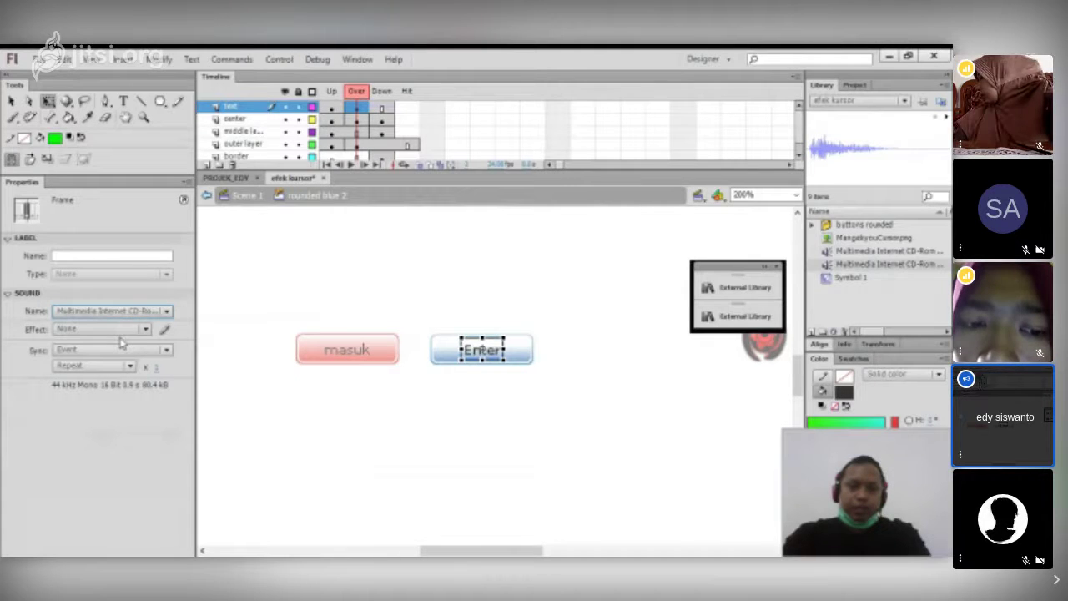
left_click(243, 200)
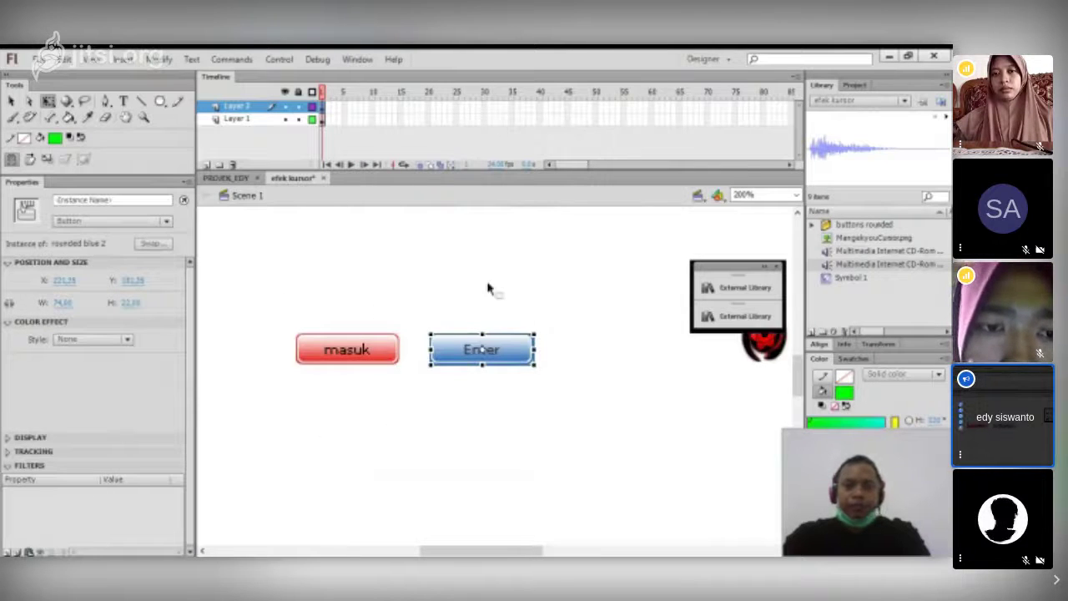
left_click(40, 61)
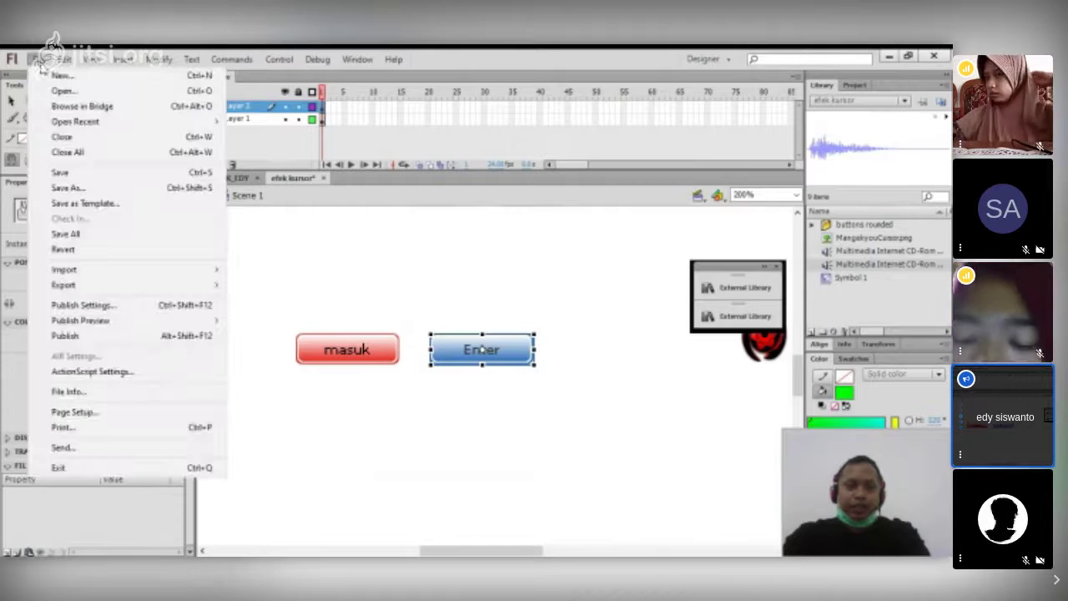
left_click(75, 173)
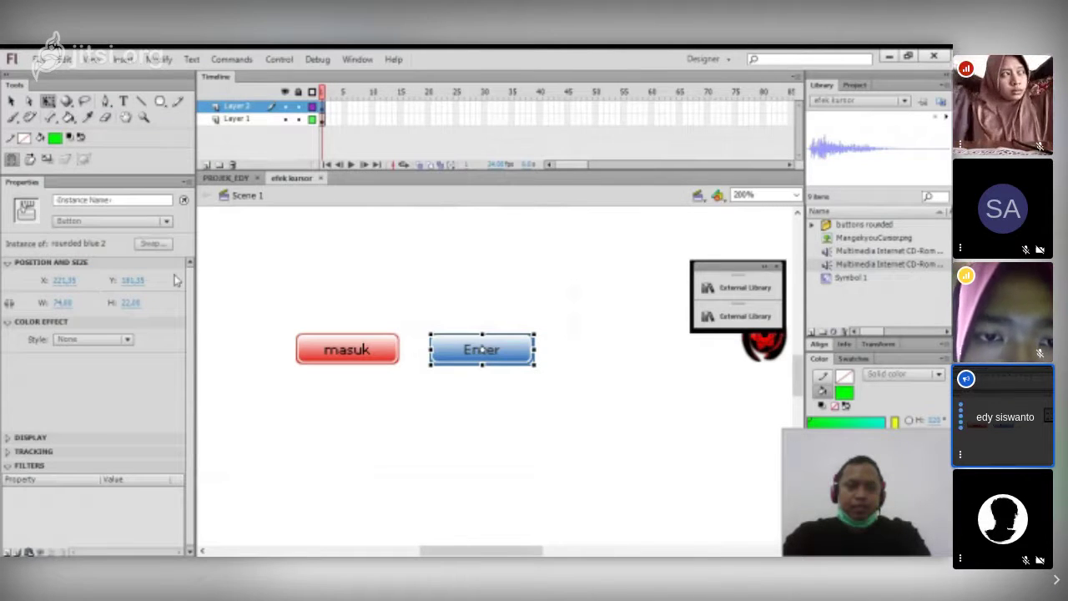
- Insert an fscommand call from the Browser/Network global functions into the actions of Layer 1's first frame
left_click(313, 120)
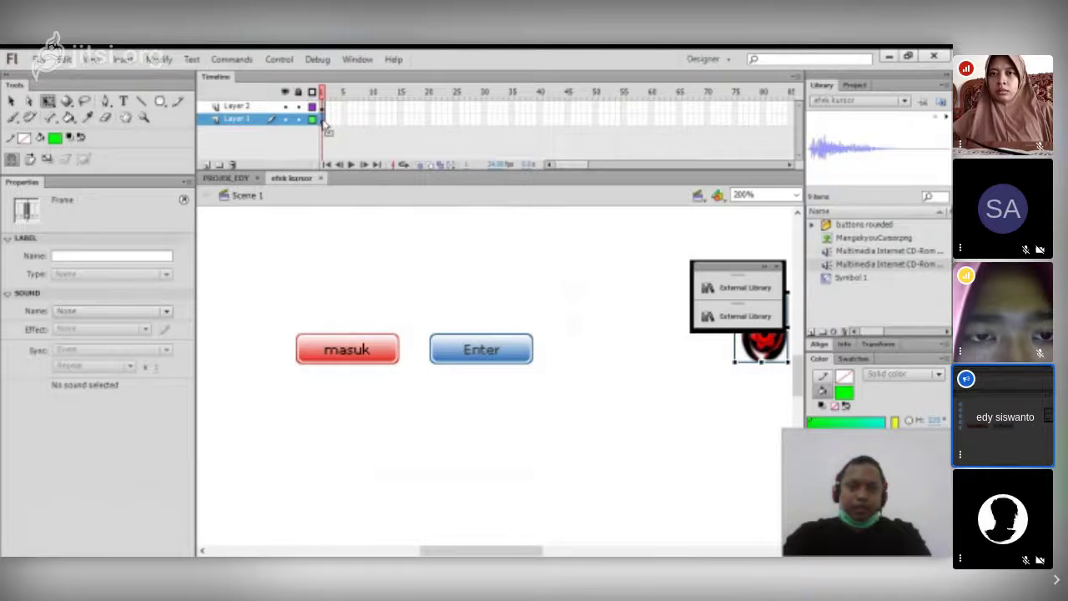
right_click(324, 122)
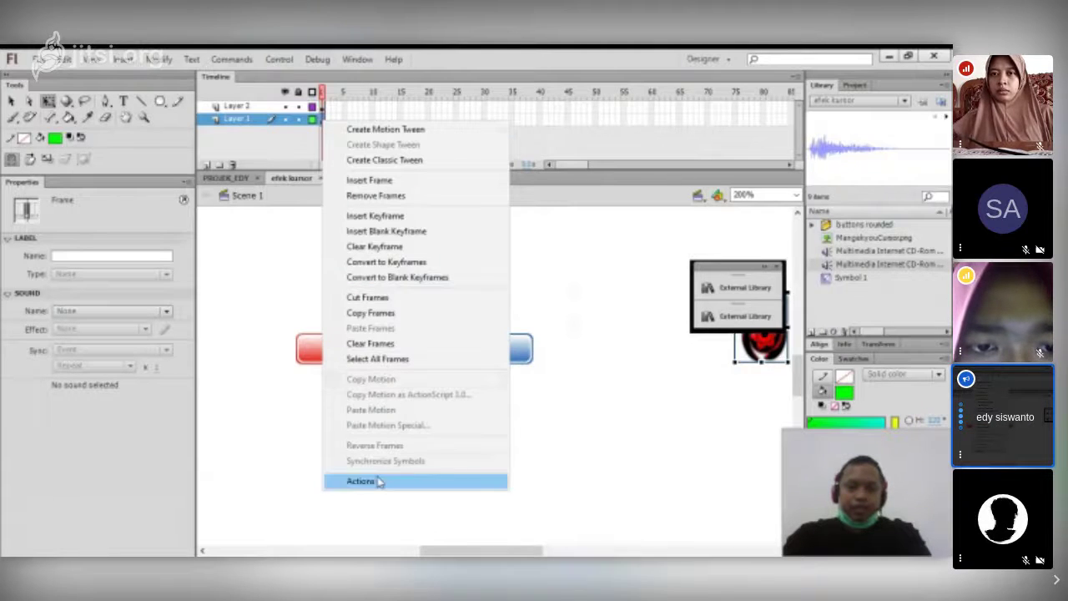
left_click(322, 112)
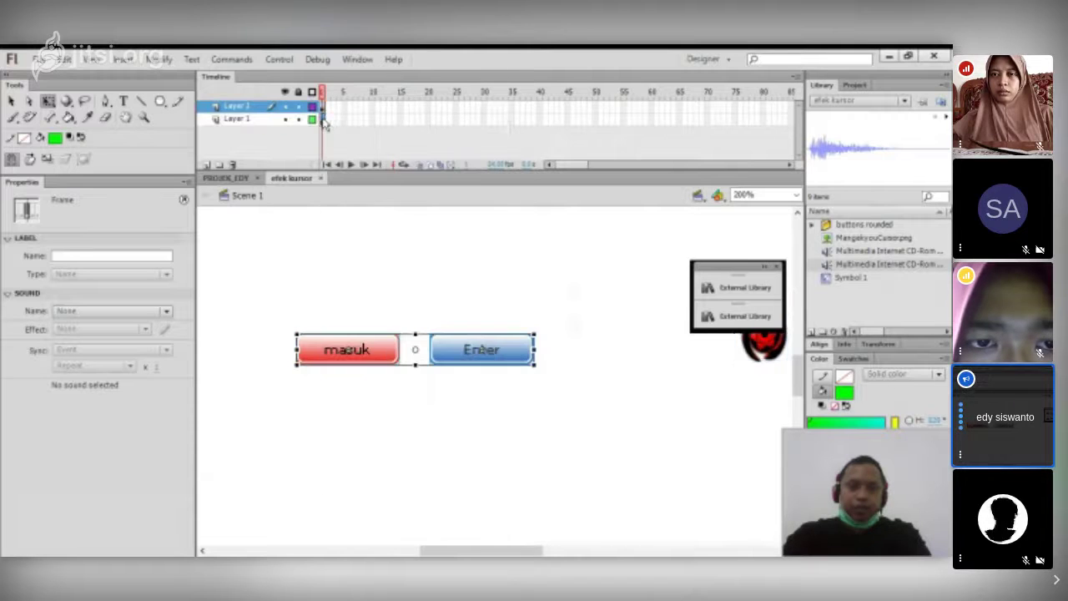
left_click(324, 107)
right_click(325, 124)
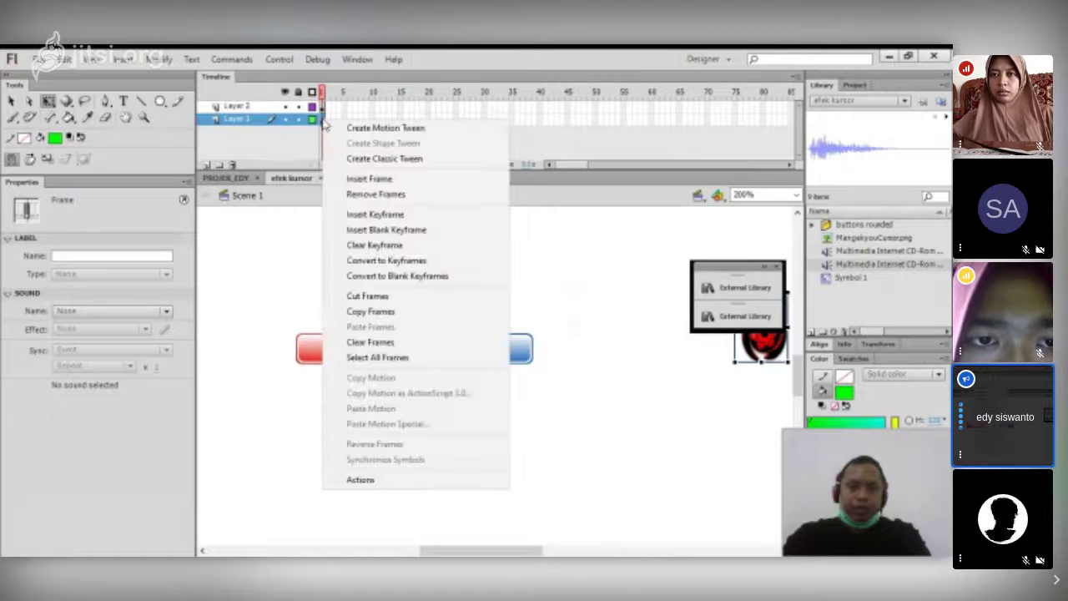
left_click(382, 480)
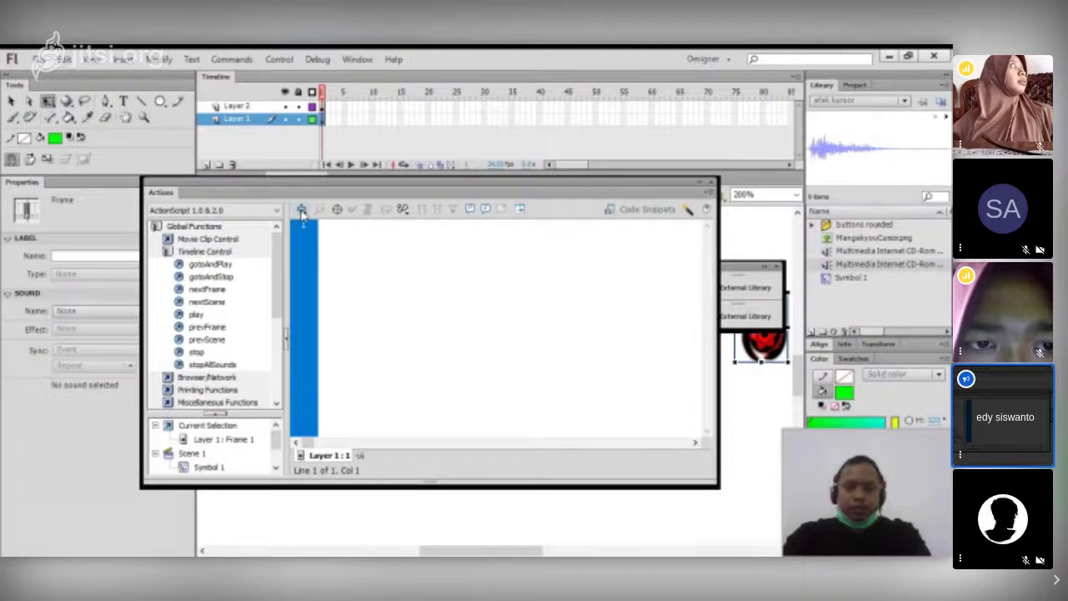
left_click(302, 210)
mouse_move(376, 226)
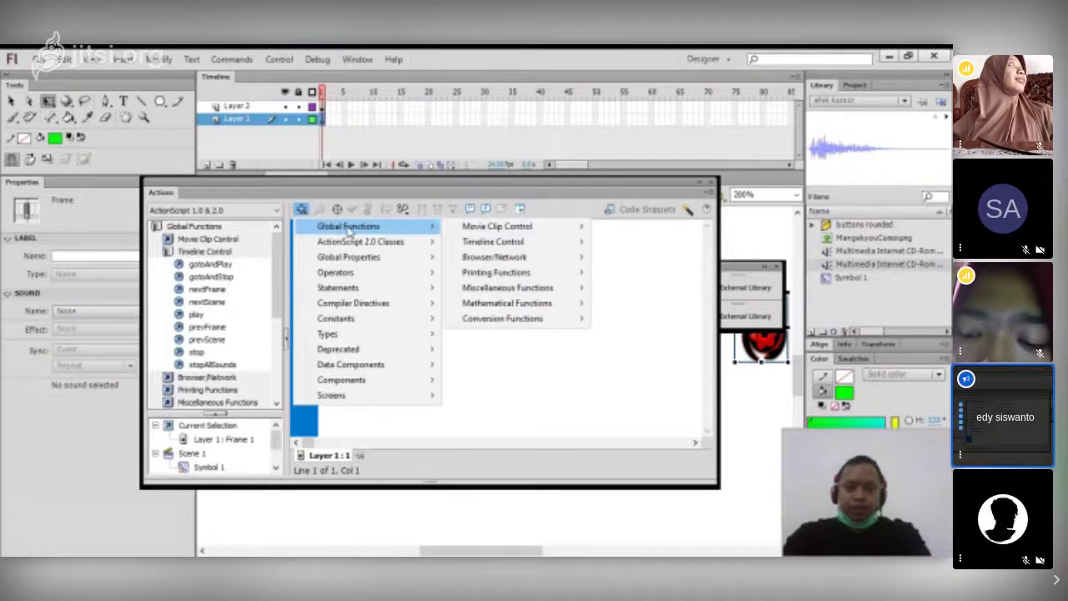
mouse_move(526, 259)
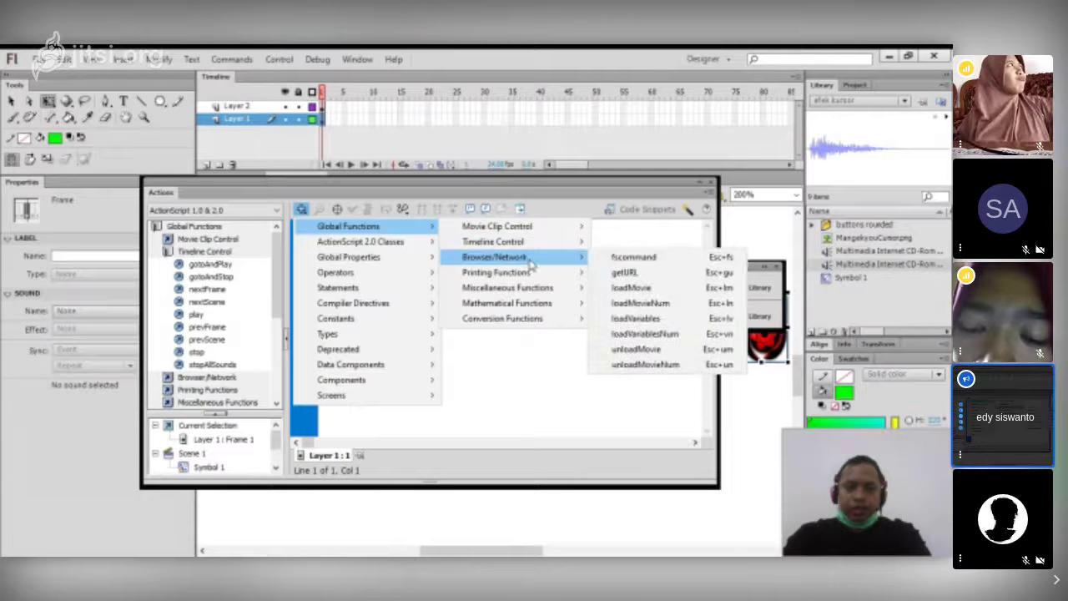
left_click(643, 262)
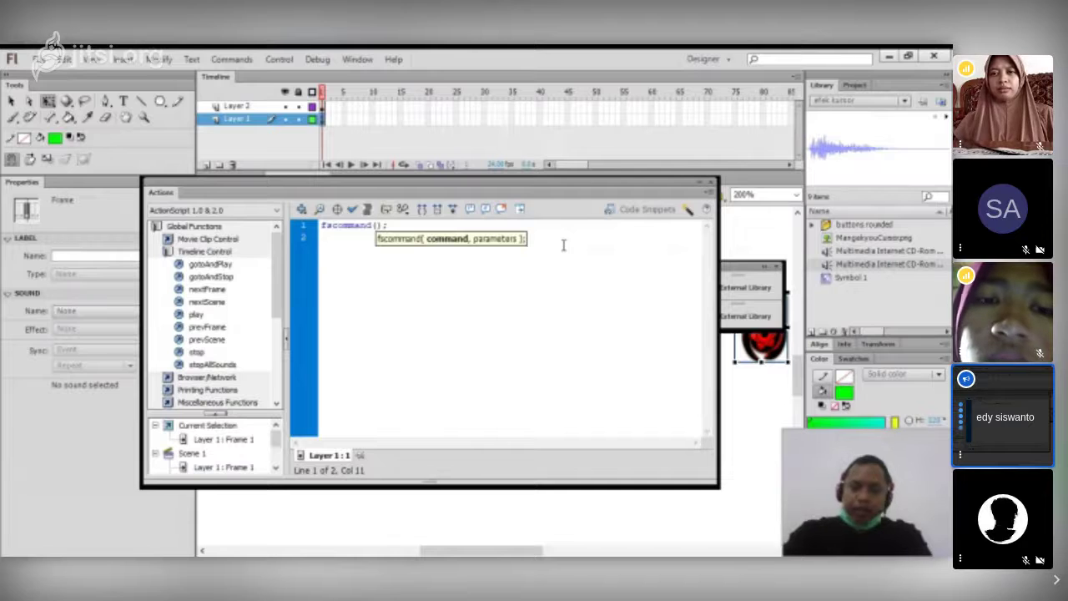
- Complete the script line as fscommand("fullscreen","true");
type("\"")
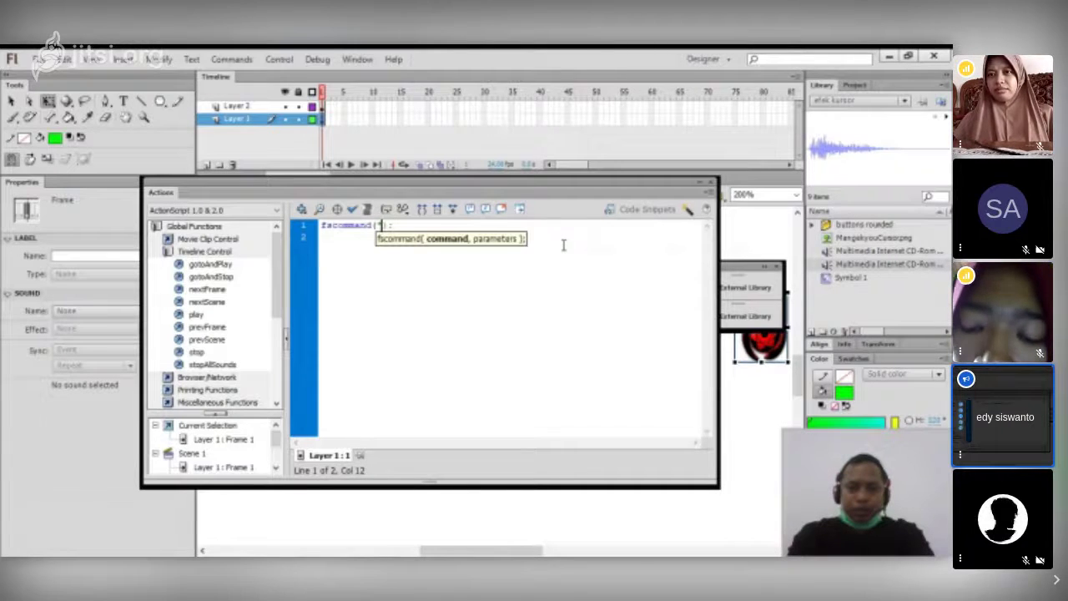
type("ful")
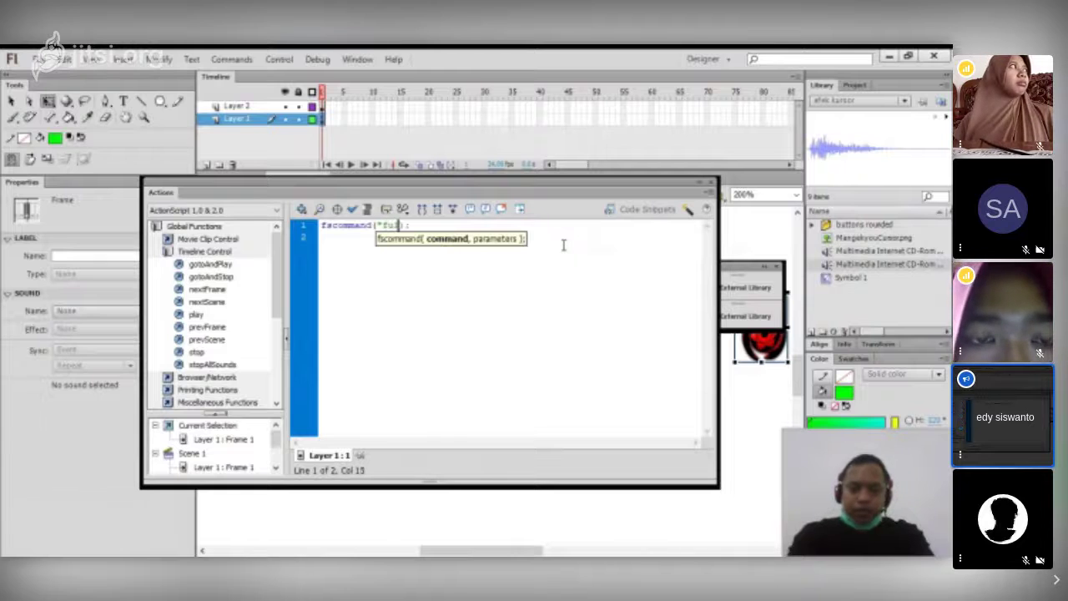
type("lscreen")
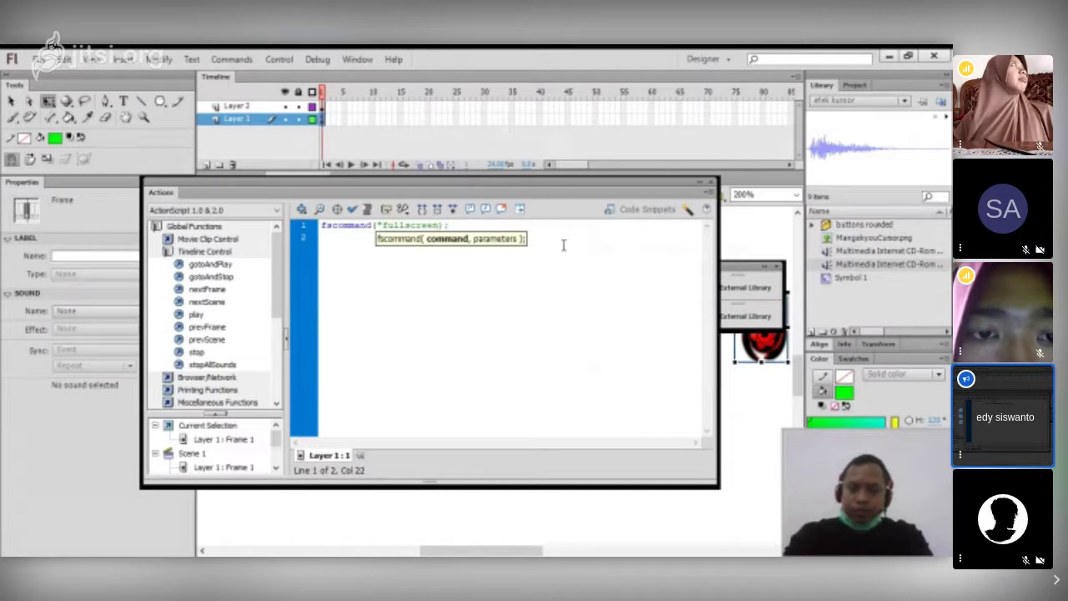
type("\",")
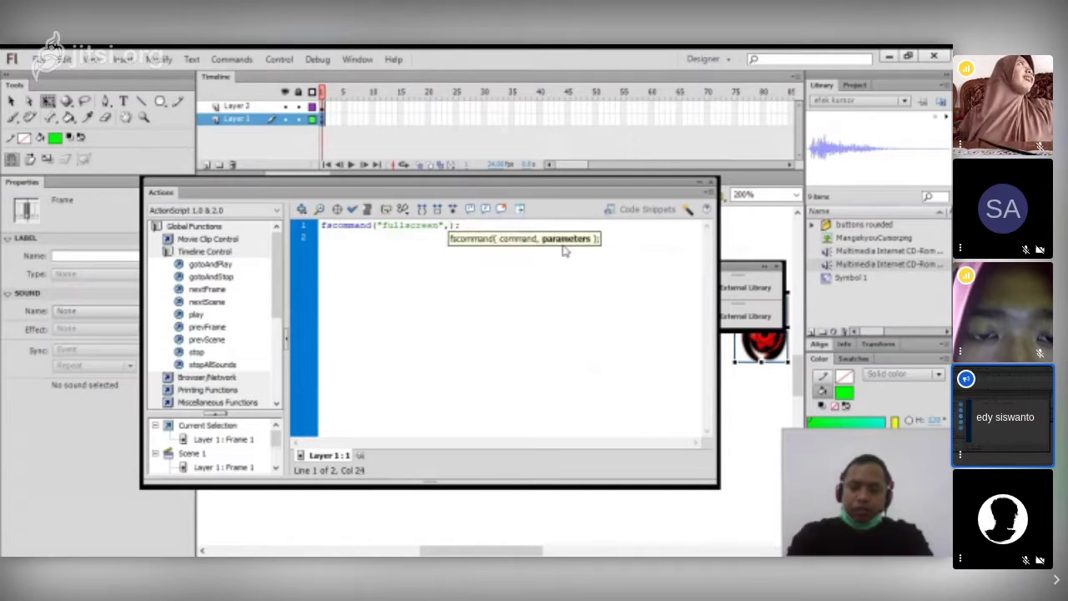
type("\"true")
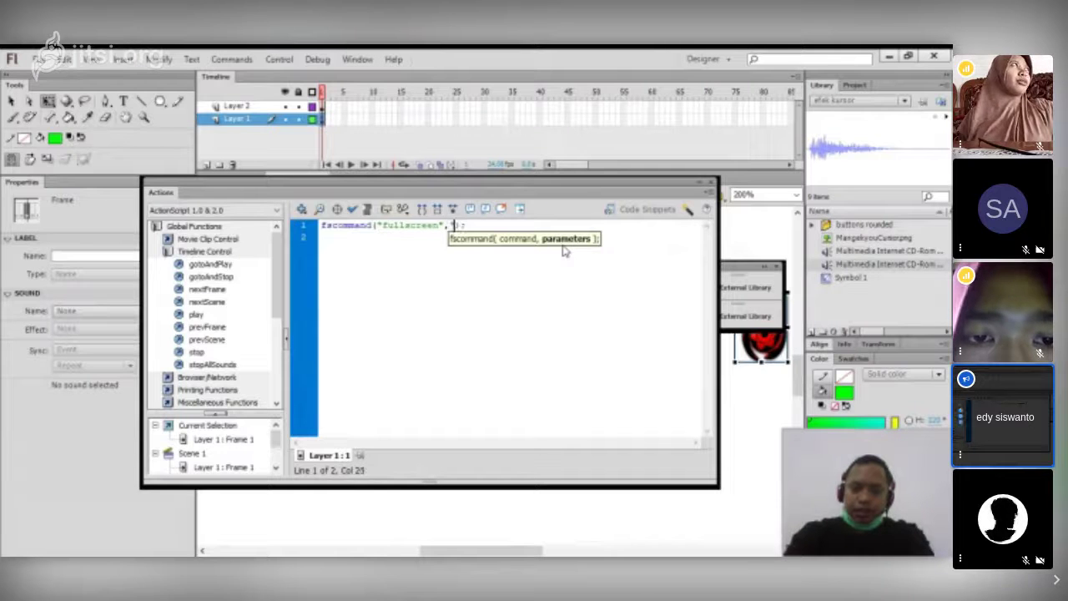
type("\"")
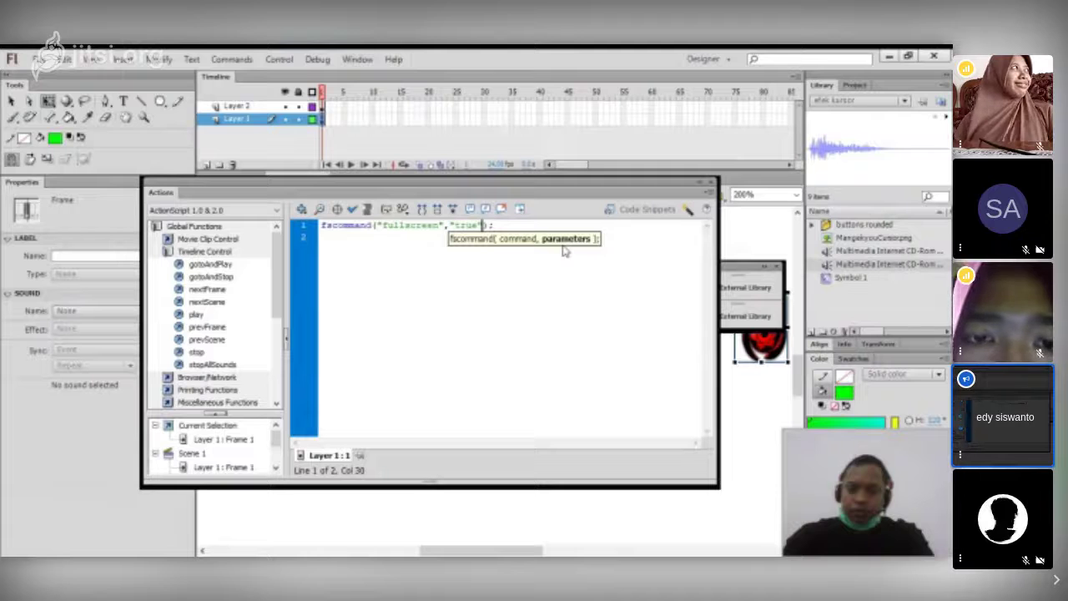
left_click(506, 226)
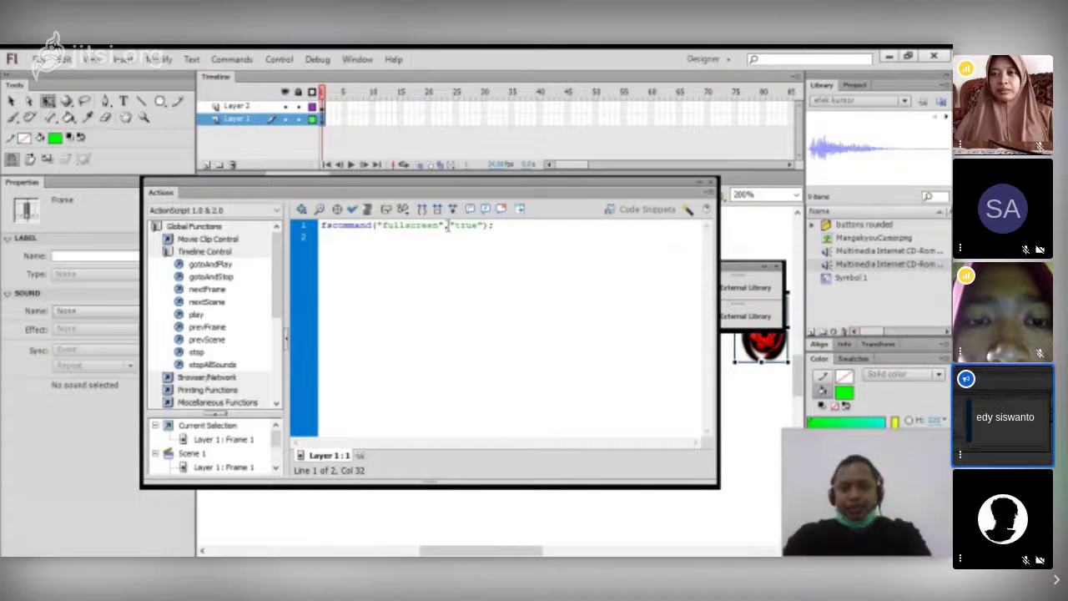
- Check the frame script's syntax, then close the script editor and save the document
left_click(354, 209)
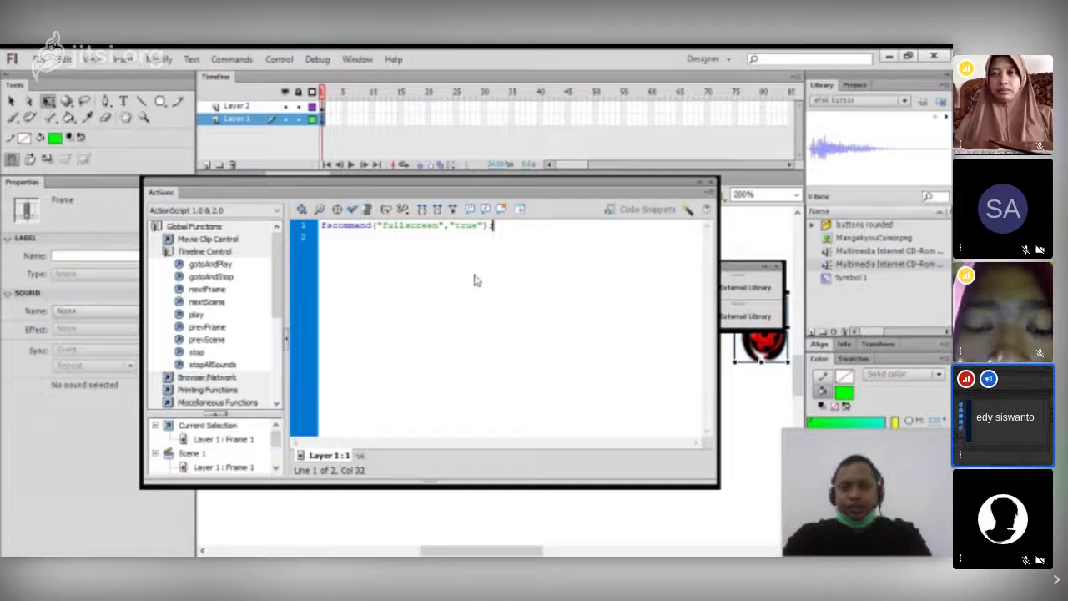
left_click(301, 210)
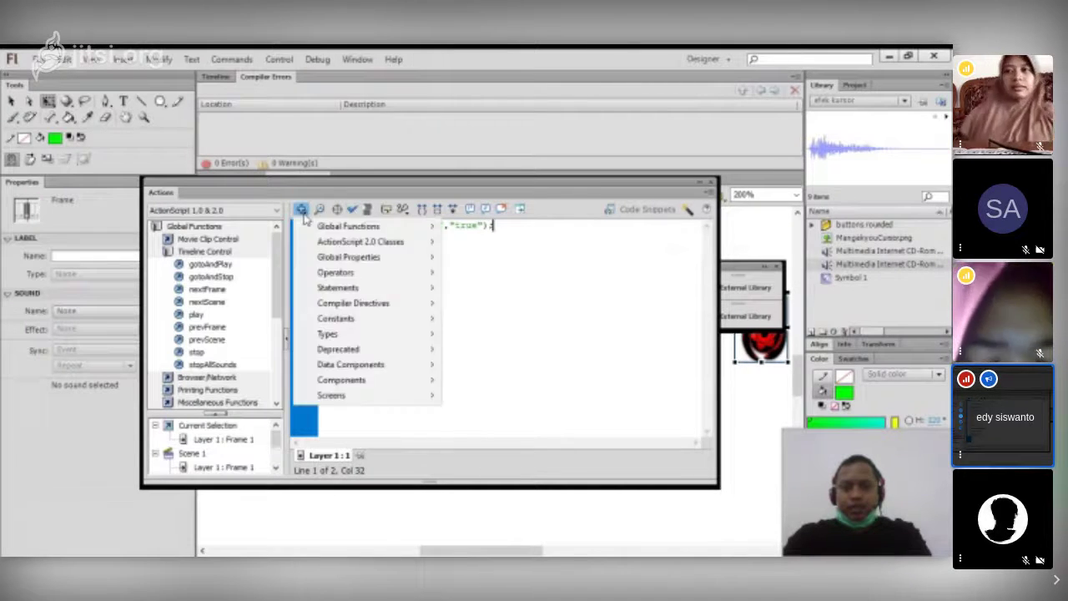
left_click(476, 286)
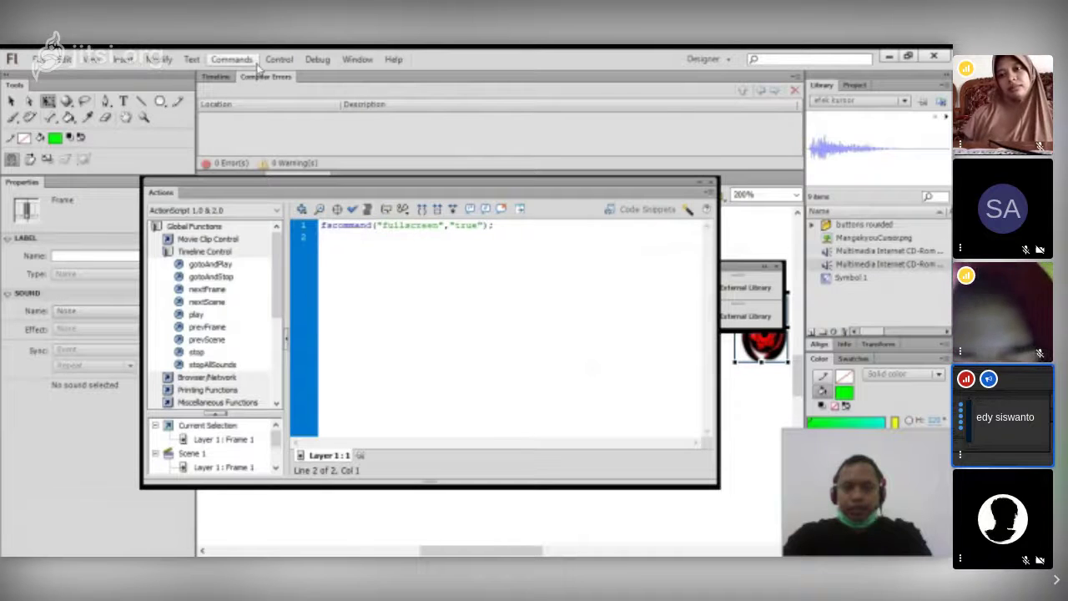
left_click(219, 78)
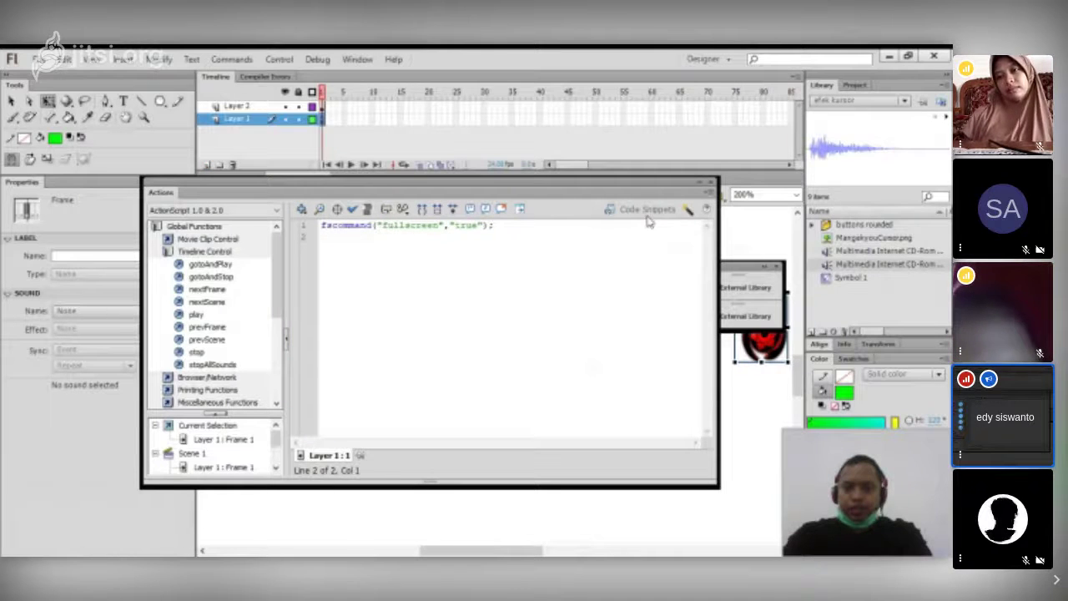
left_click(714, 182)
left_click(39, 59)
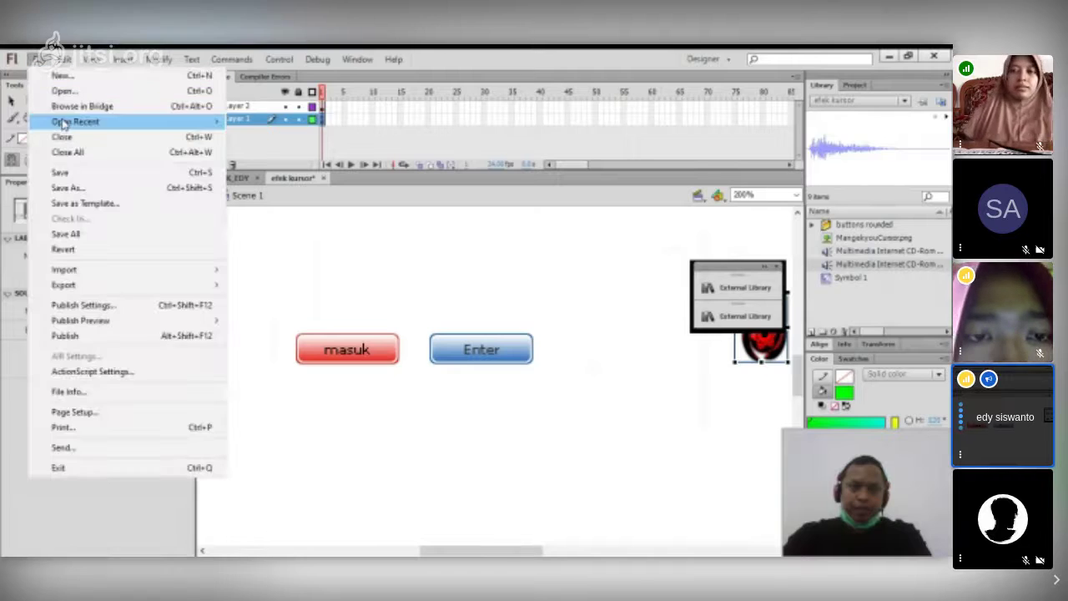
left_click(65, 173)
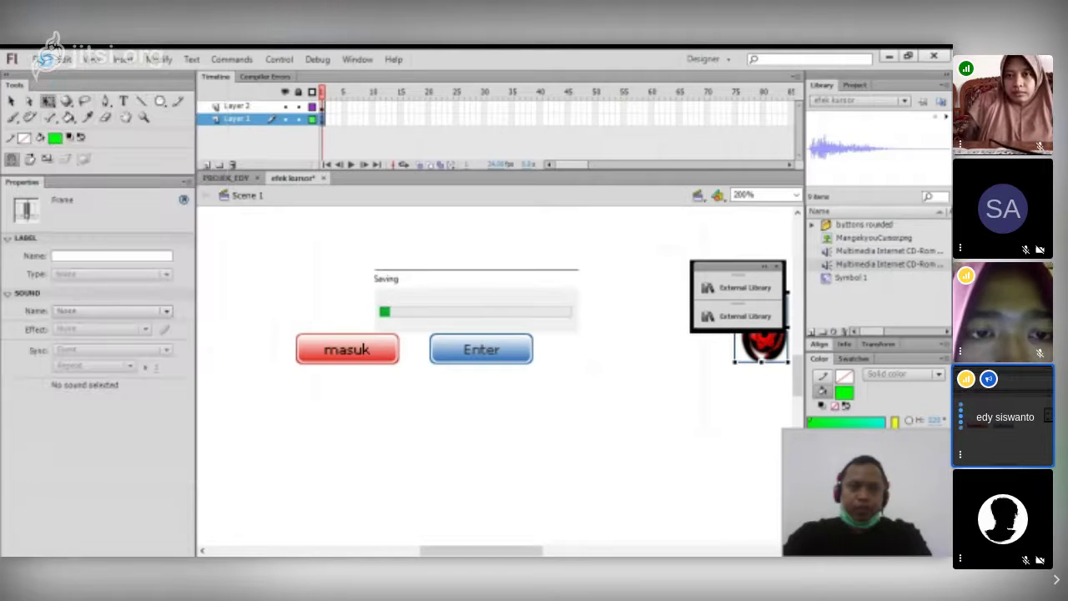
- In the publish settings, disable the HTML Wrapper format and enable Win Projector alongside Flash (.swf)
left_click(38, 59)
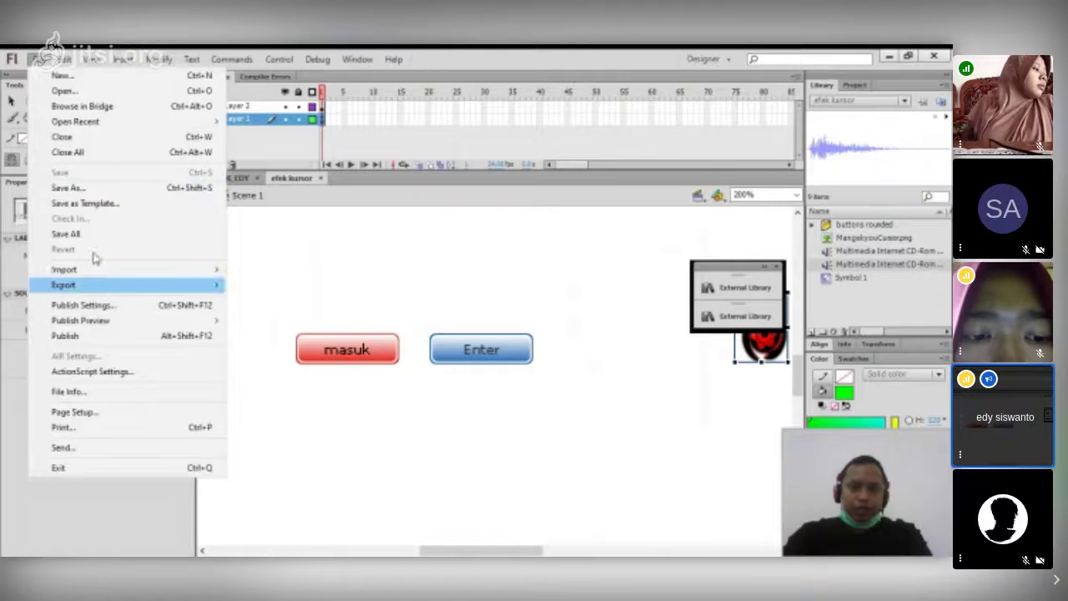
left_click(124, 306)
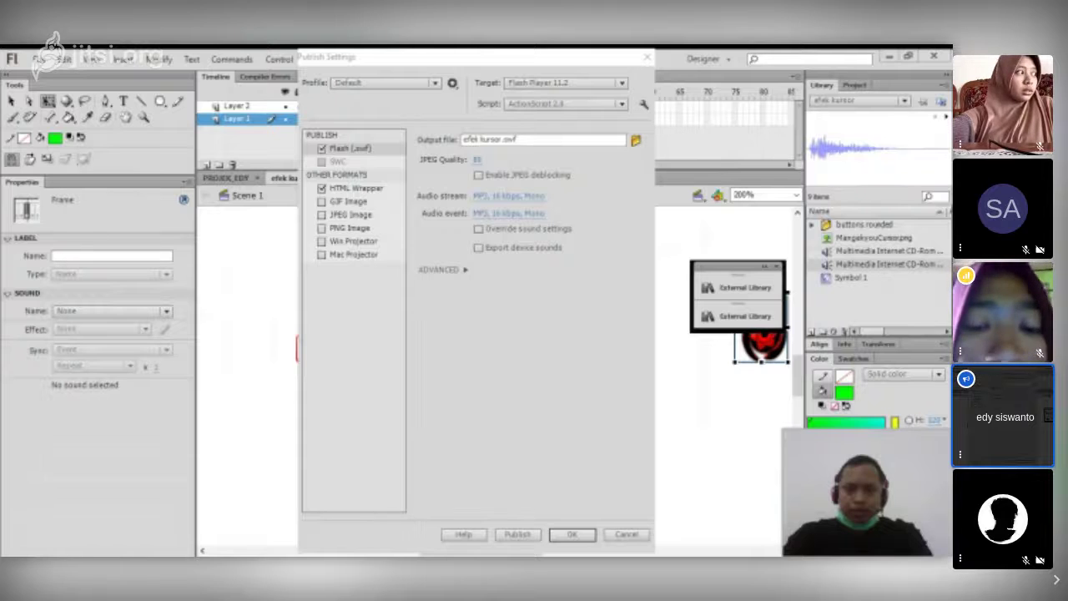
left_click(410, 218)
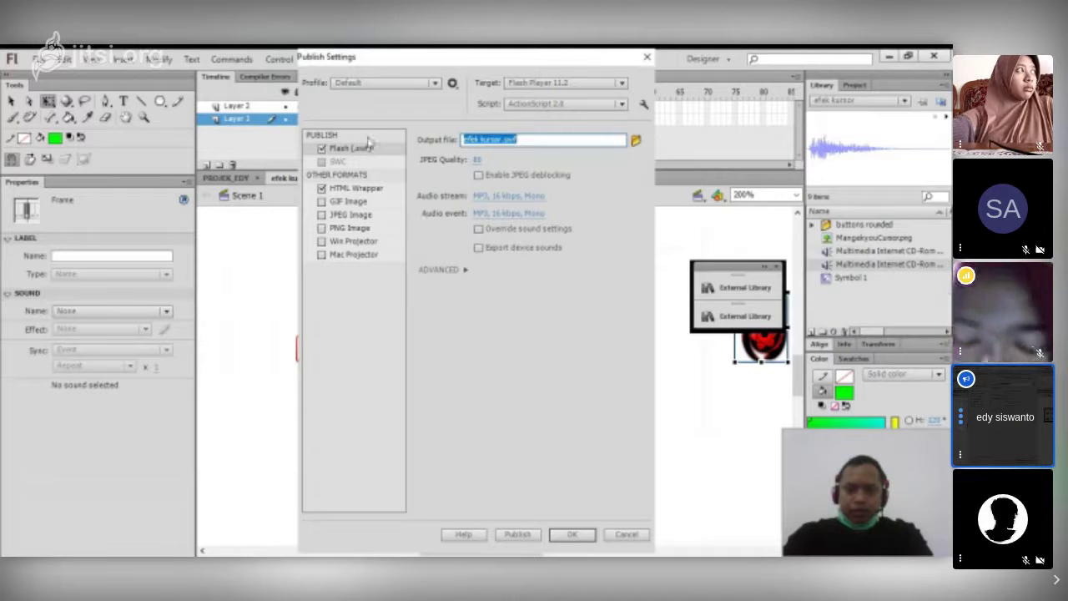
left_click(323, 189)
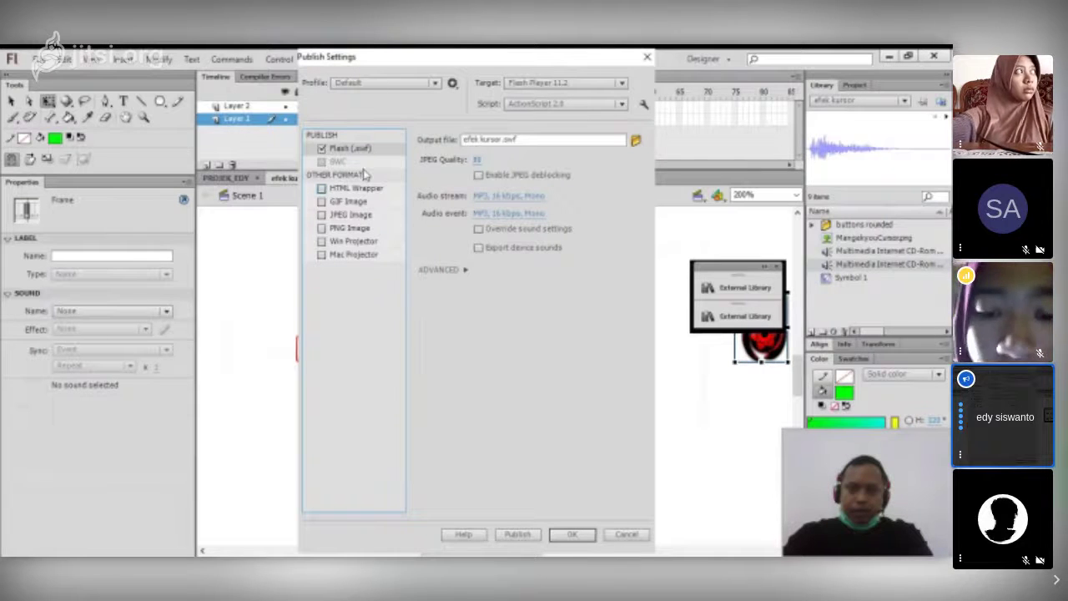
left_click(323, 242)
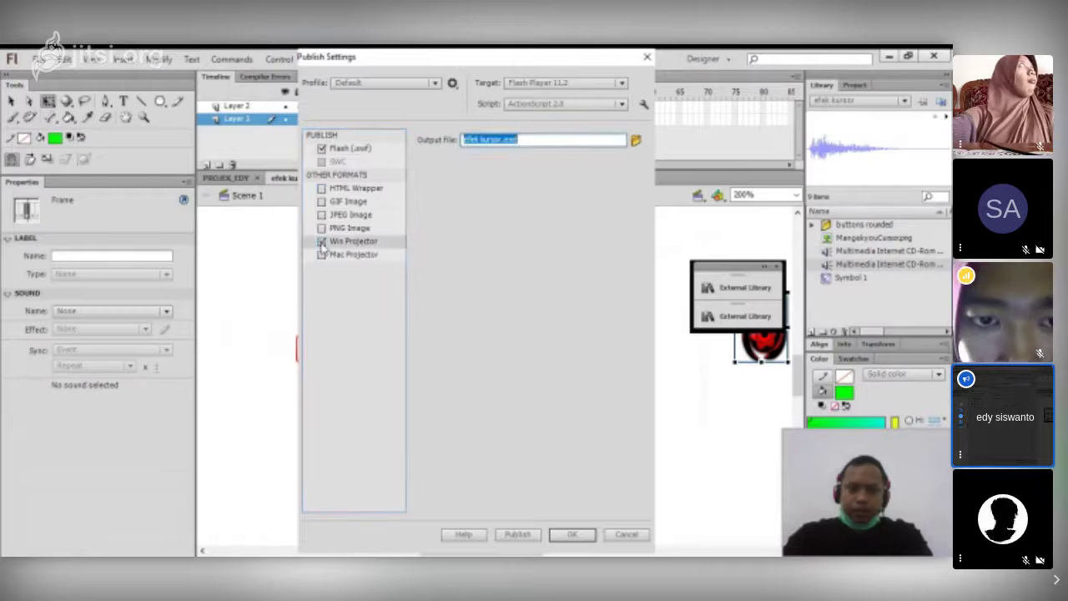
- Set the Windows projector output to "efek kursor" in the SELASA KLIWON folder, then publish and accept the settings
left_click(636, 143)
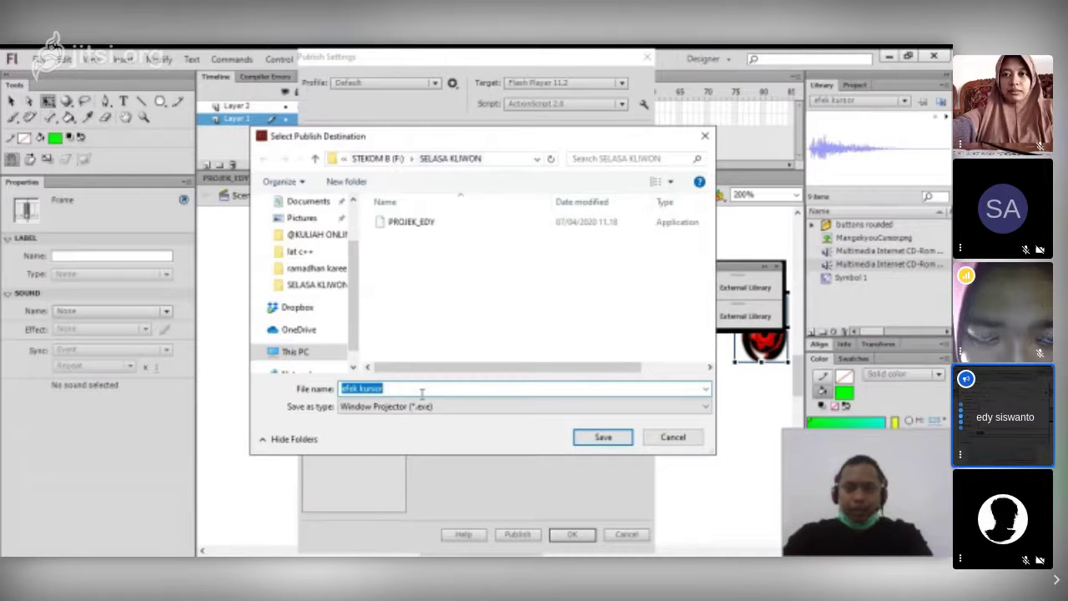
left_click(598, 440)
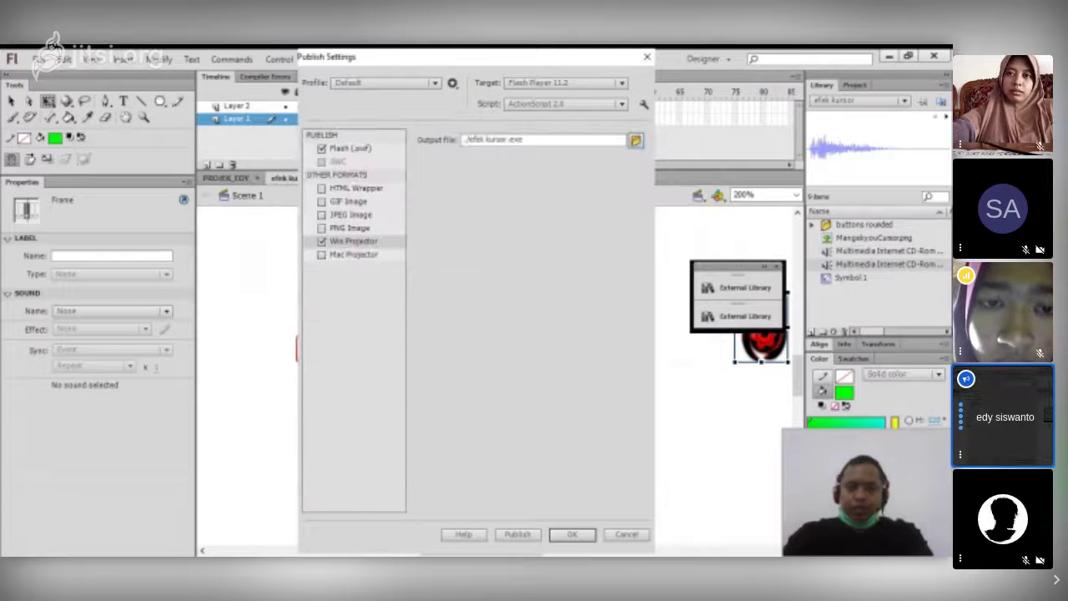
left_click(515, 536)
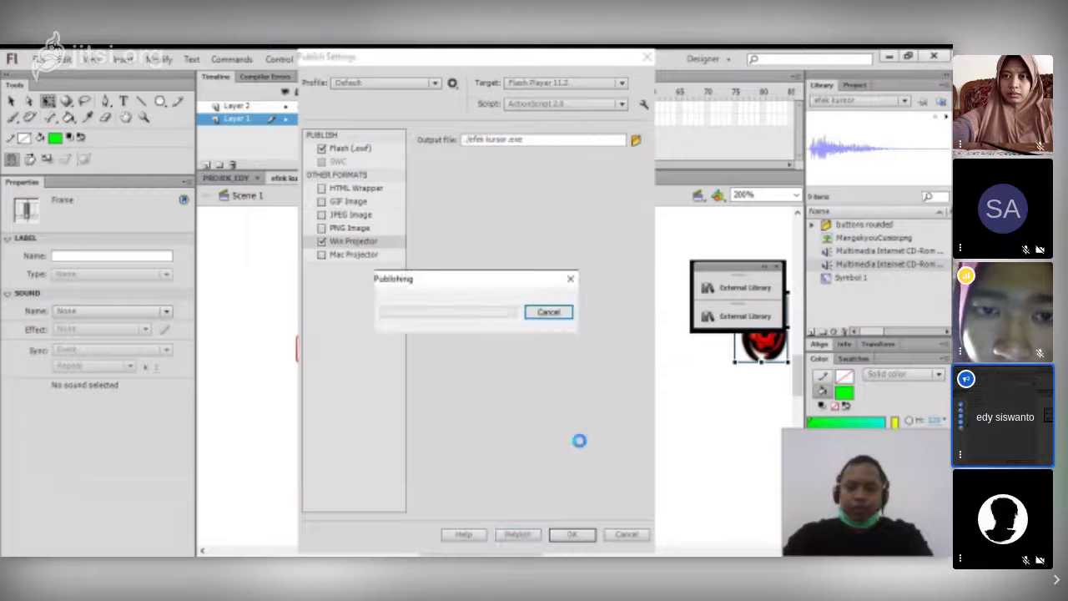
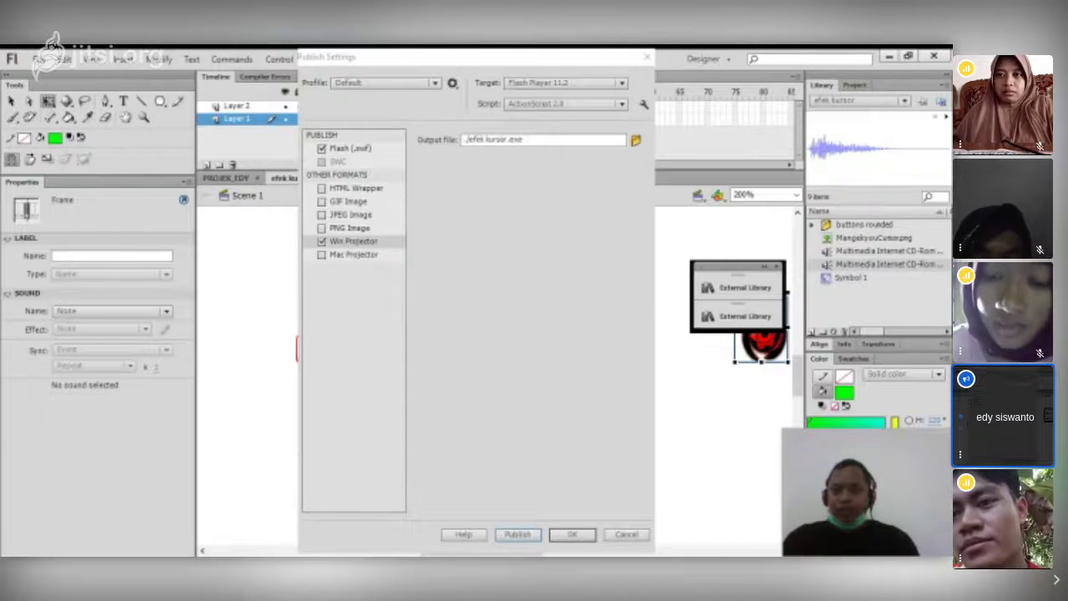
left_click(563, 223)
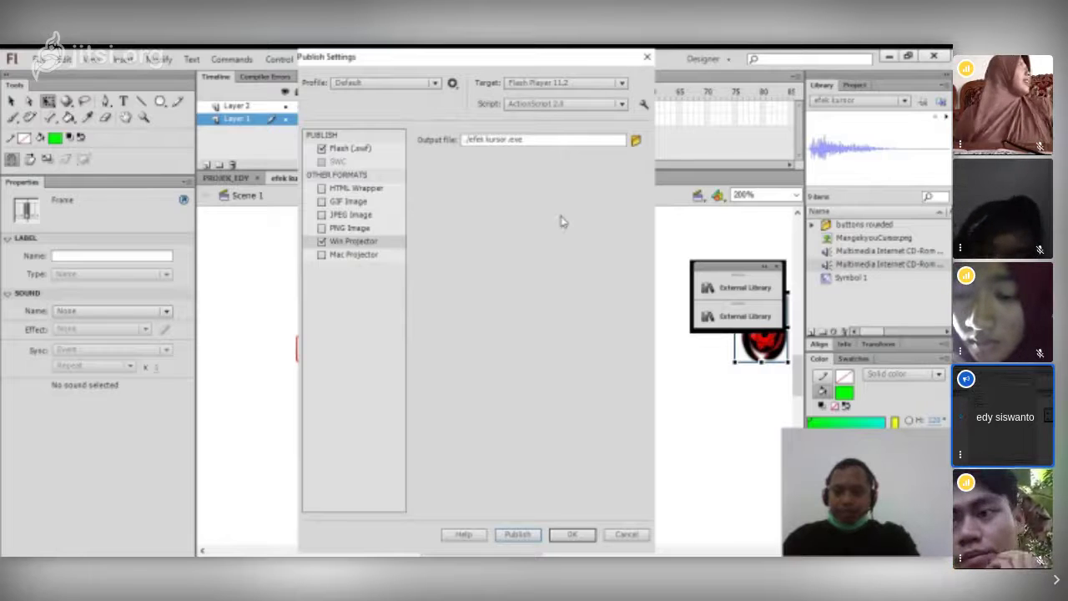
left_click(572, 534)
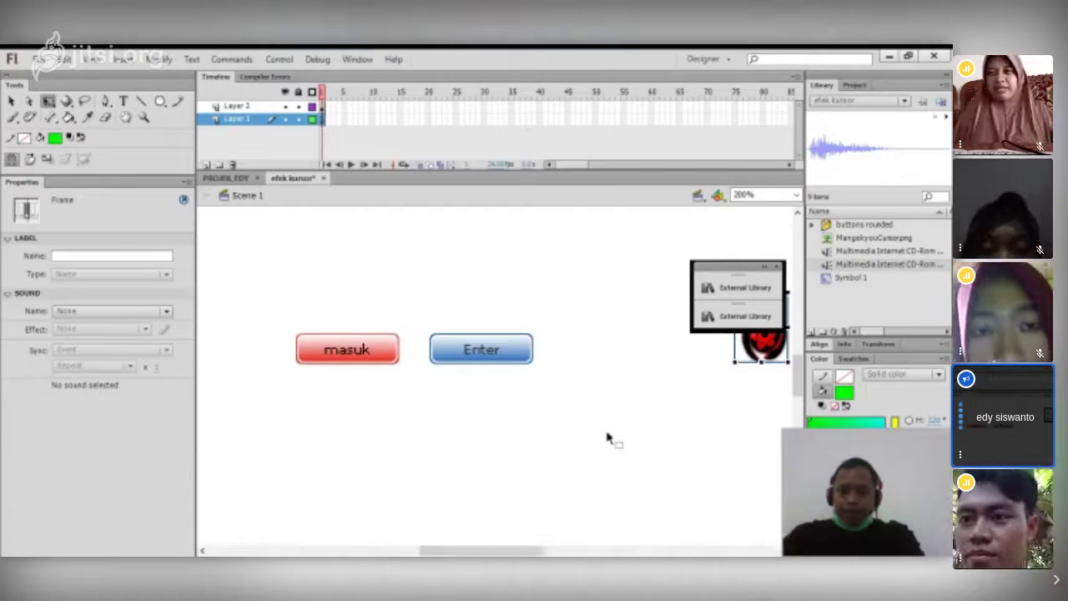